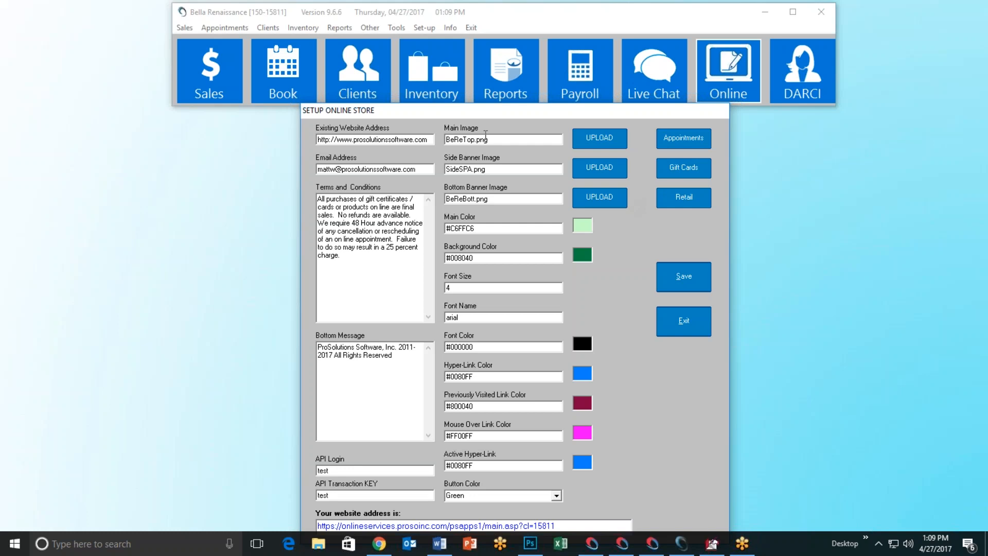
Review the existing website address, email address, and terms and conditions in the online store setup.
drag(468, 110, 478, 70)
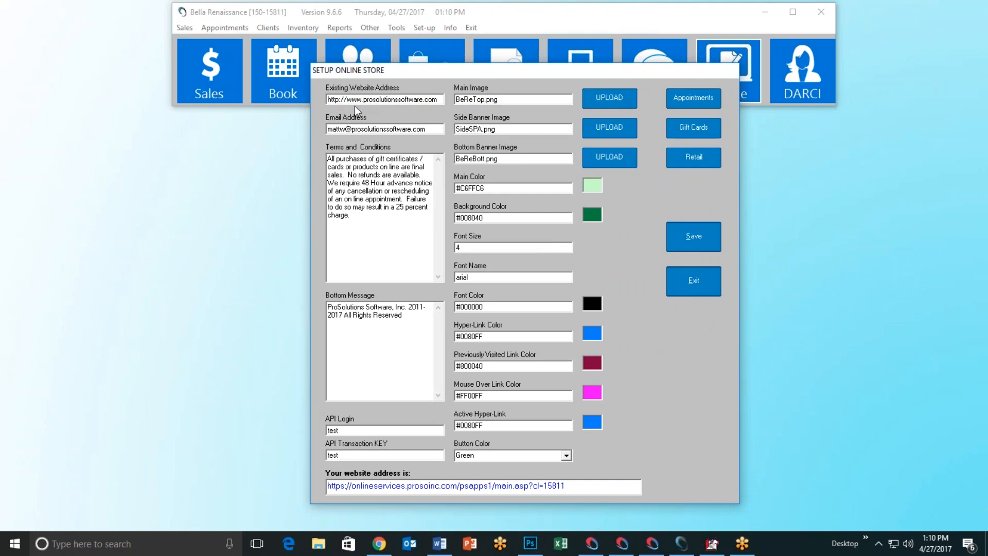
drag(328, 101, 475, 103)
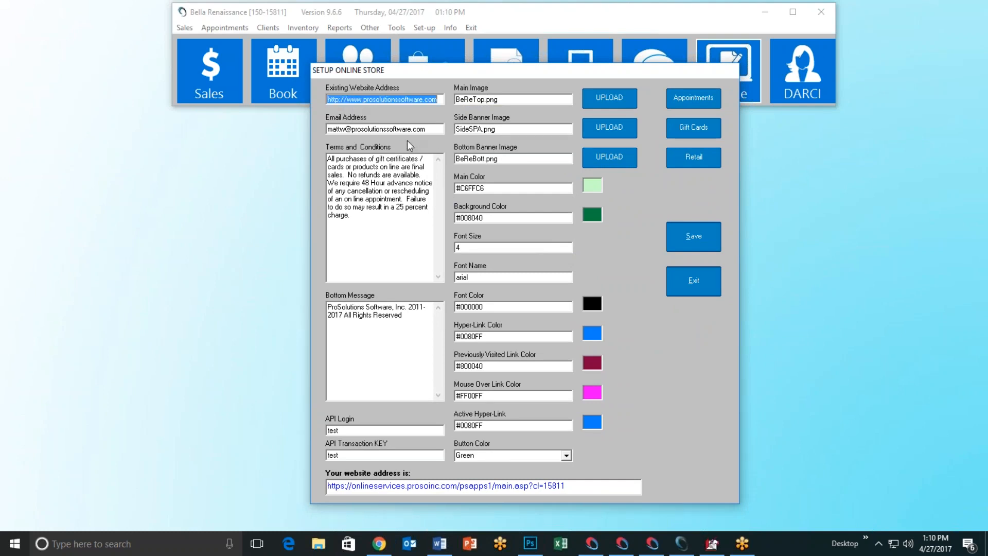
click(371, 130)
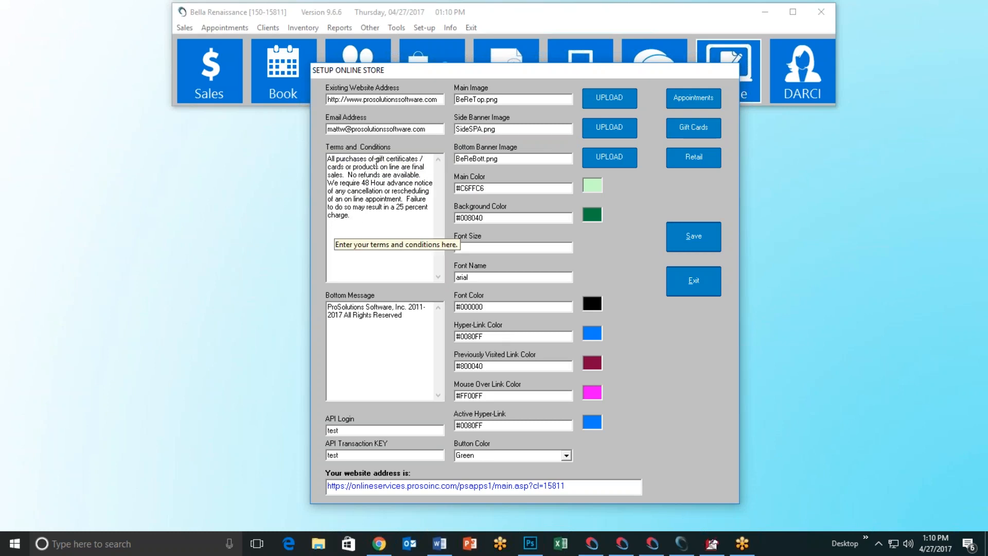
click(383, 230)
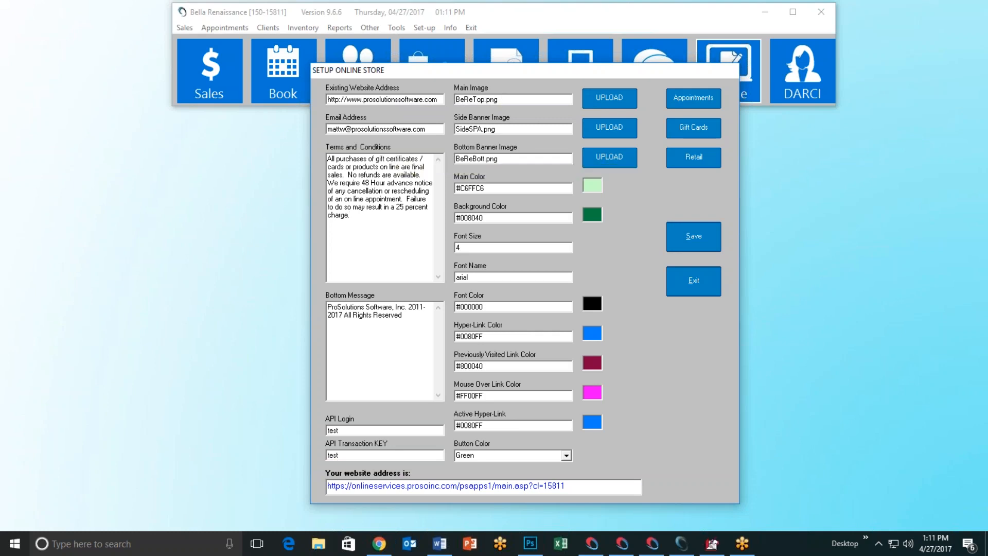
Open the store's listed website address in the browser and zoom out to view the whole main page.
drag(575, 487, 192, 470)
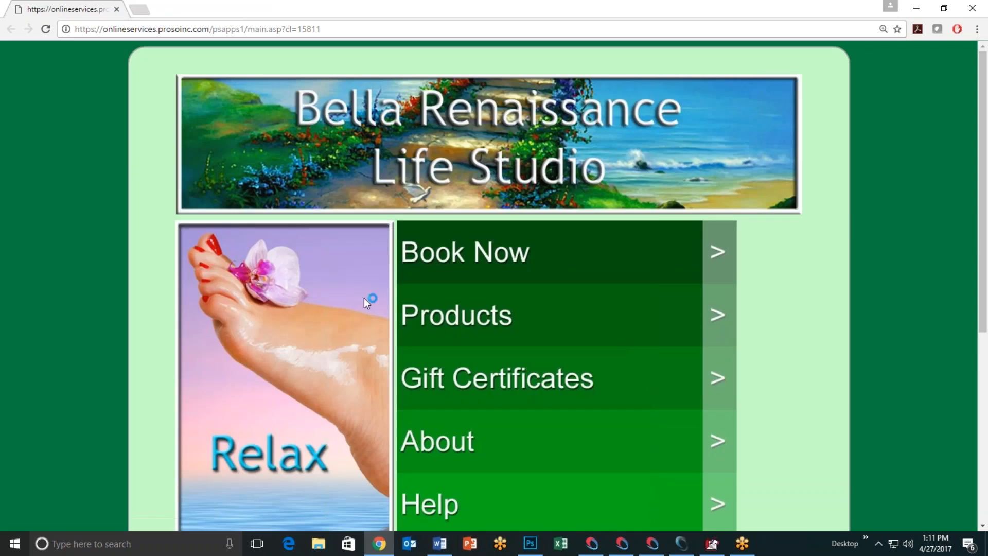
click(116, 9)
key(ctrl+minus)
key(ctrl+minus)
key(ctrl+minus)
key(ctrl+minus)
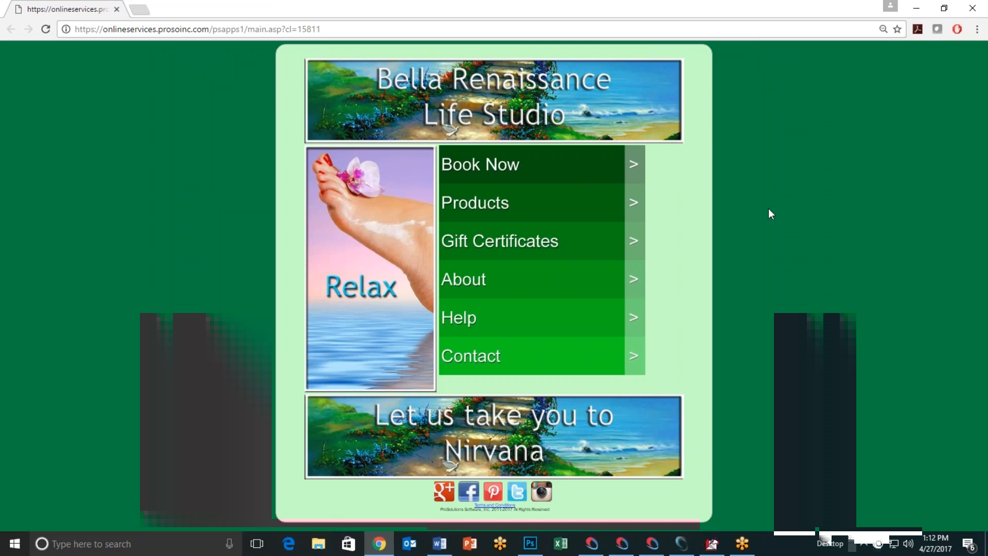
View the online booking login page, go back to the store's main page, and return to the online store setup.
click(532, 179)
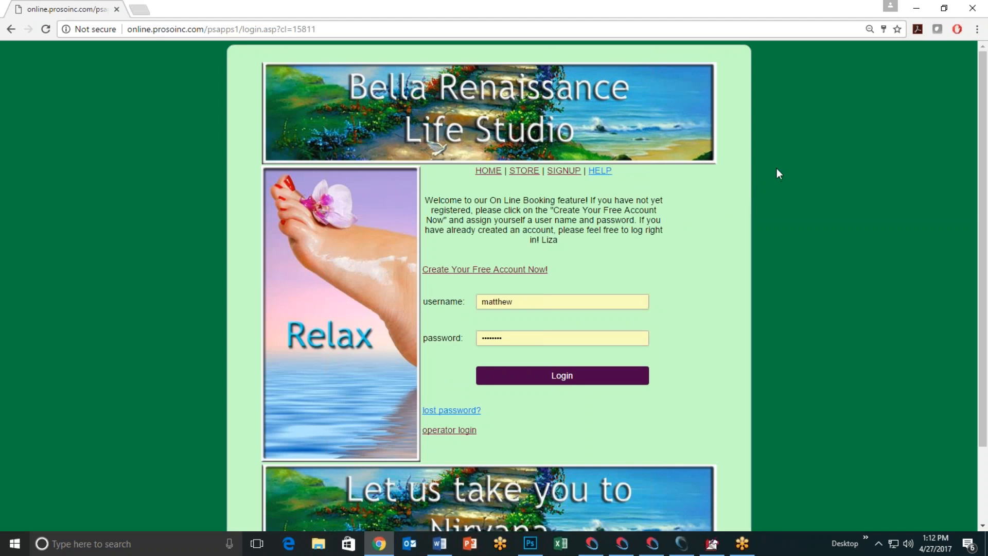
click(524, 171)
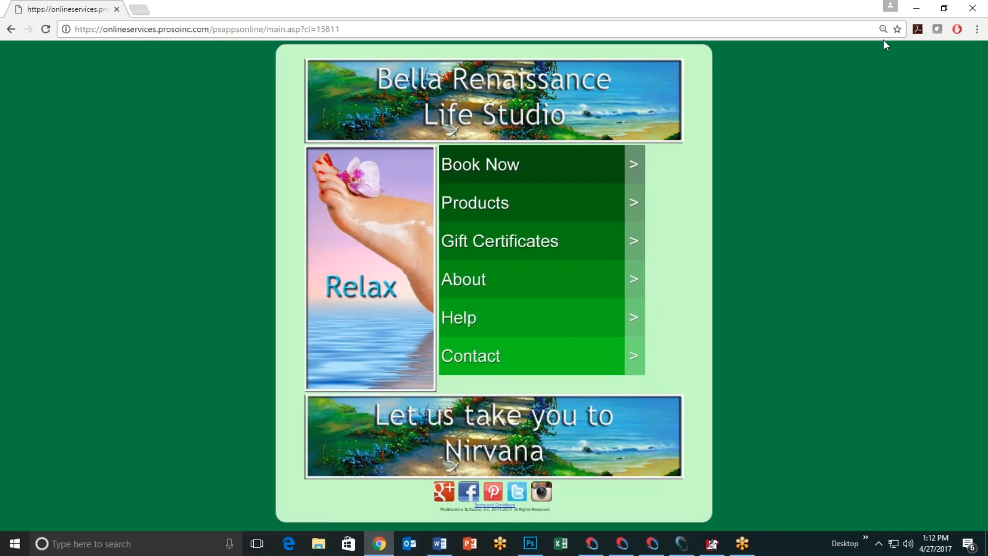
click(916, 8)
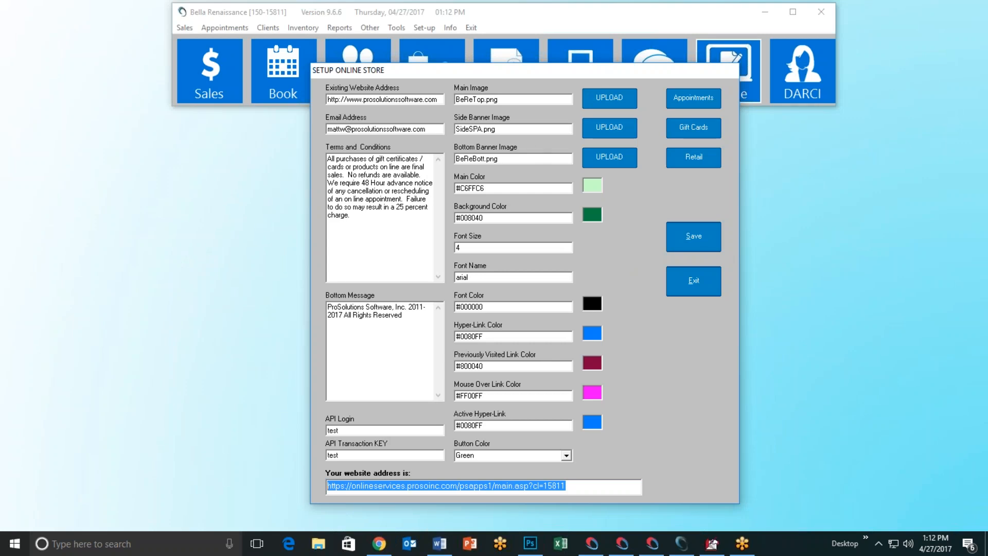
Start a main image upload and browse to the ArtwordAds > Website > OnlineStore folder.
click(613, 101)
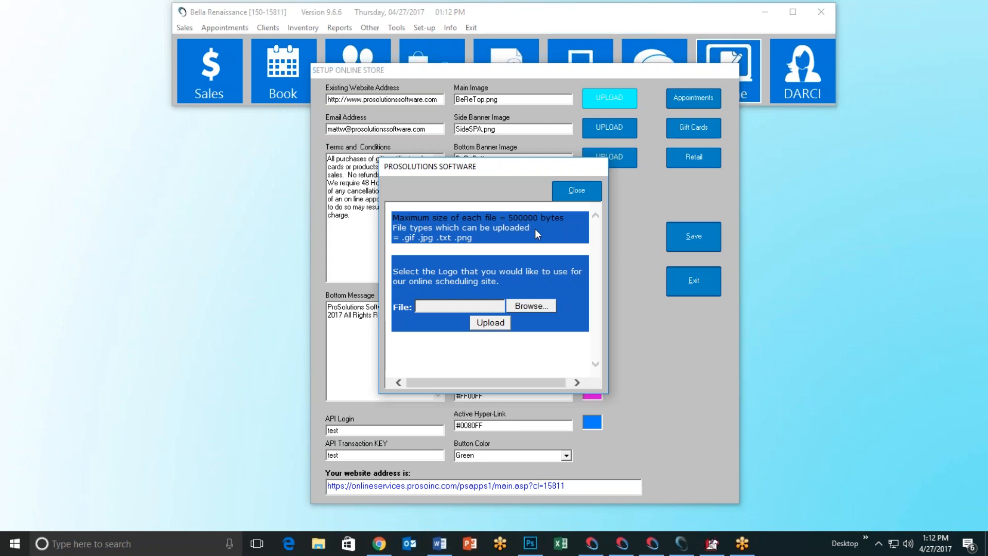
click(530, 307)
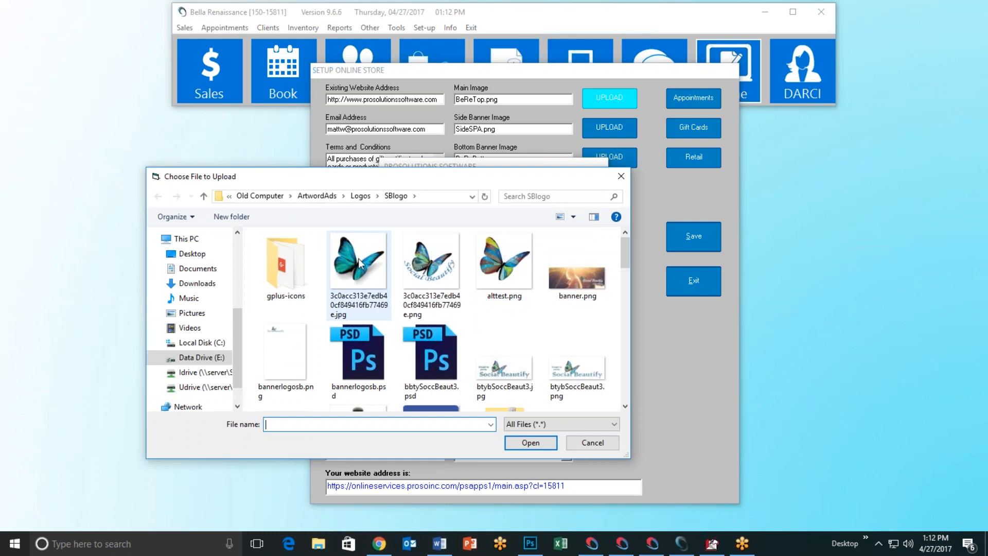
click(318, 197)
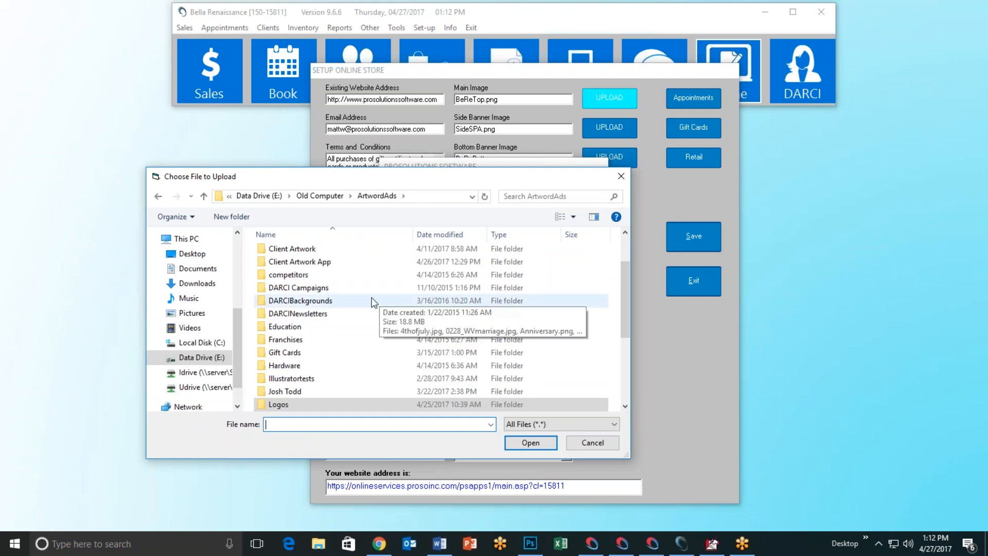
scroll(360, 329, down, 3)
double_click(302, 405)
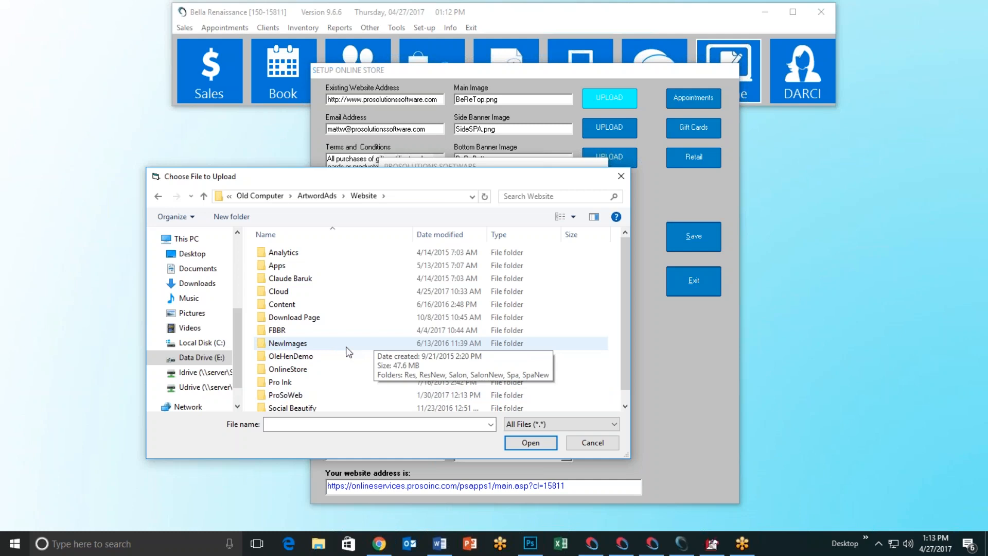
scroll(349, 355, down, 1)
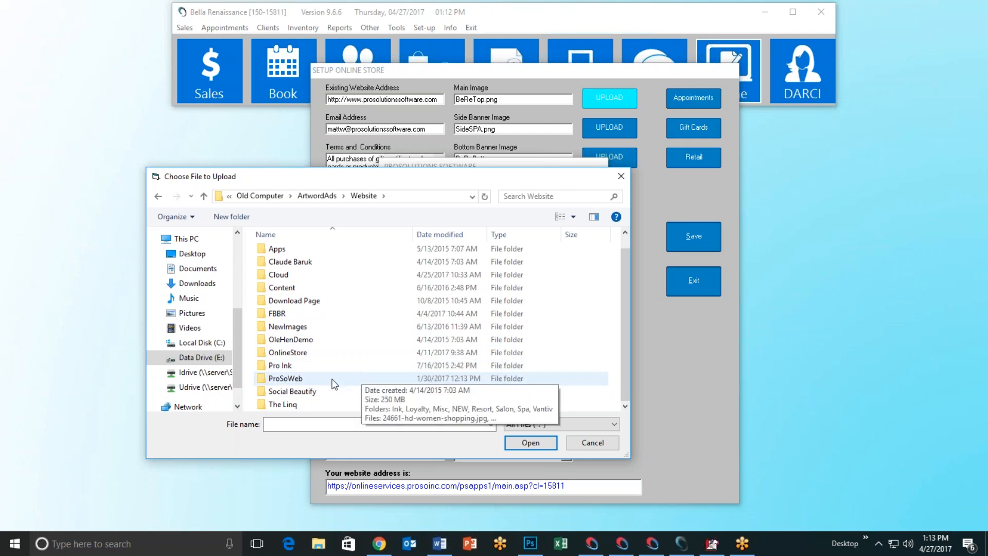
double_click(332, 381)
click(159, 197)
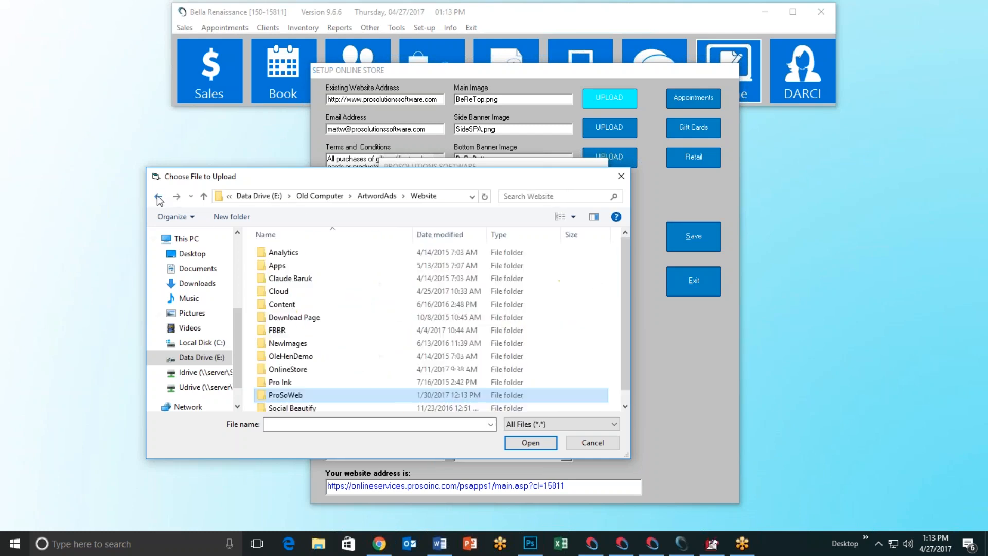
double_click(318, 370)
scroll(425, 314, up, 1)
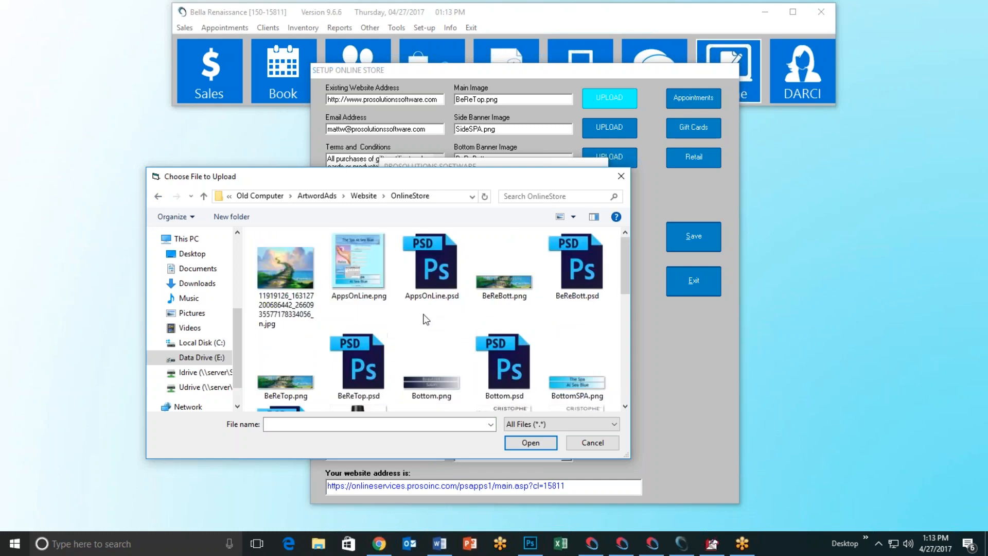
Upload TopSPA.png as the store's main image and close the upload window.
scroll(420, 318, down, 1)
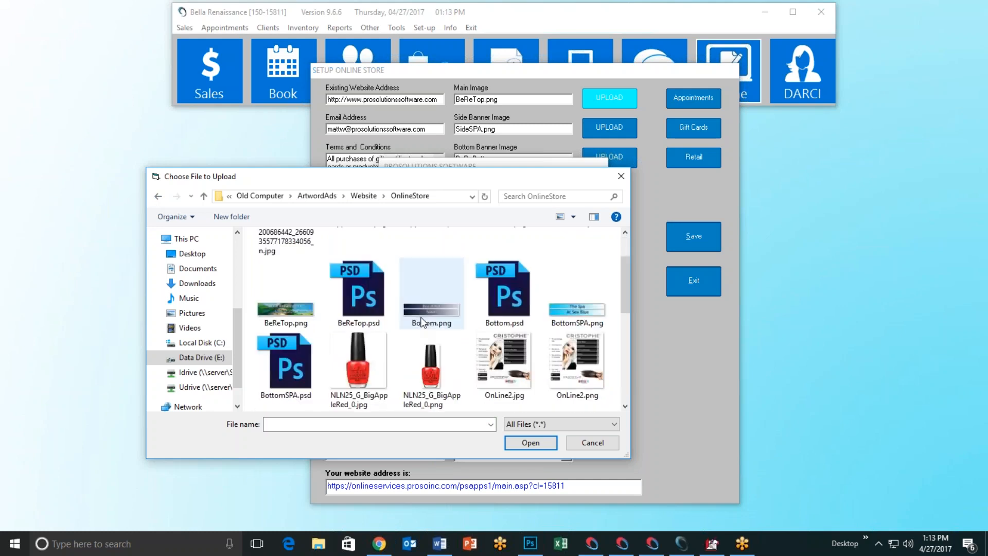
scroll(412, 330, down, 1)
scroll(406, 337, down, 1)
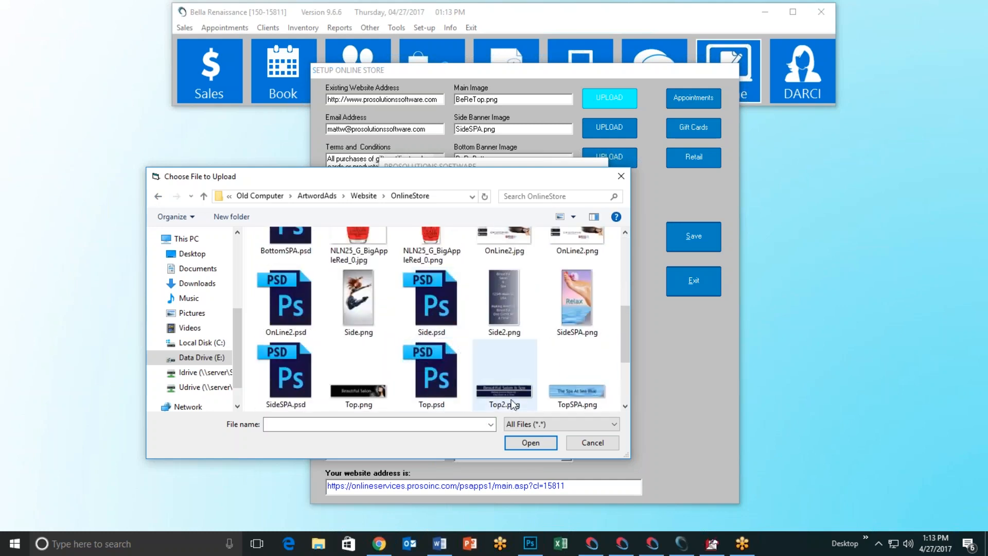
click(580, 392)
click(531, 446)
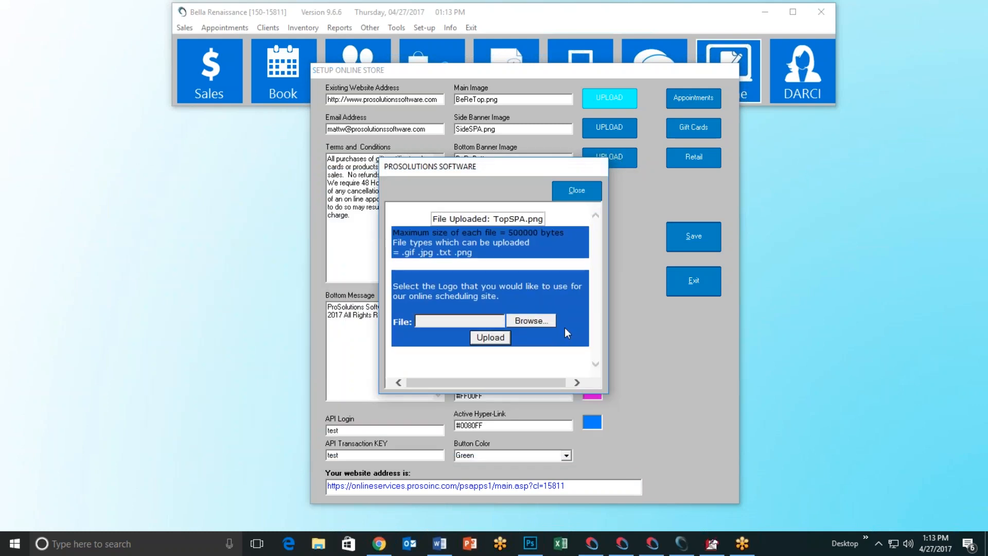
click(576, 195)
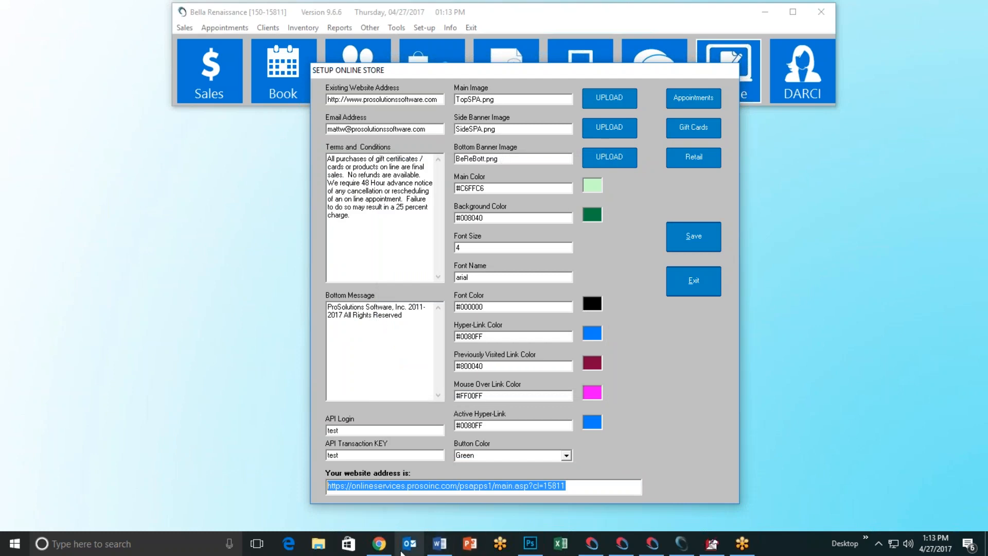
Reload the online store page in the browser to check its main image, and return to the store setup.
click(387, 552)
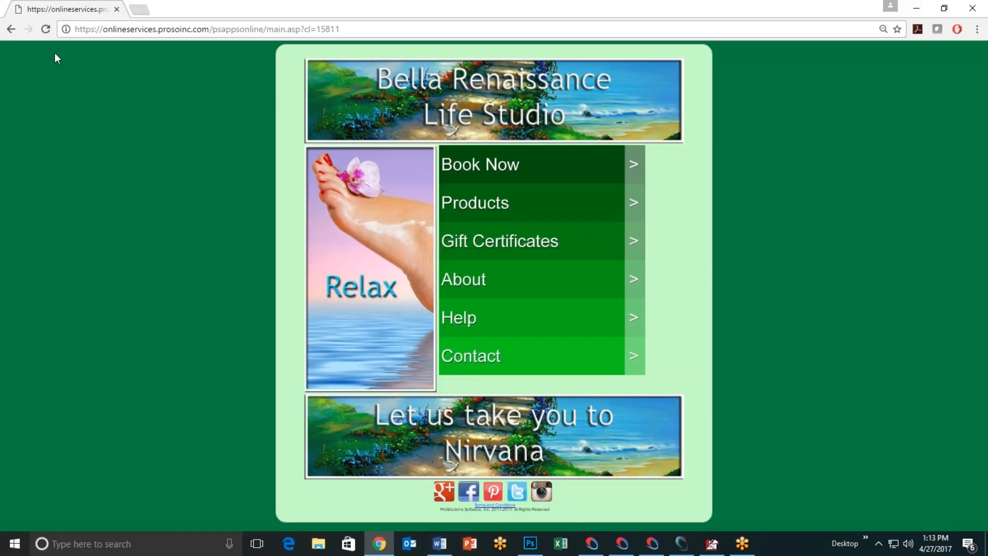
click(45, 29)
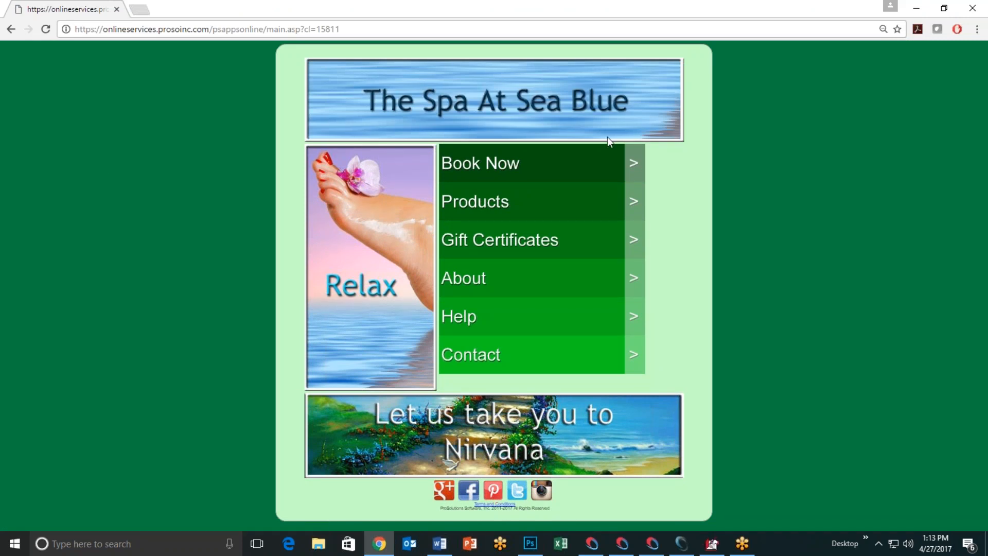
click(916, 7)
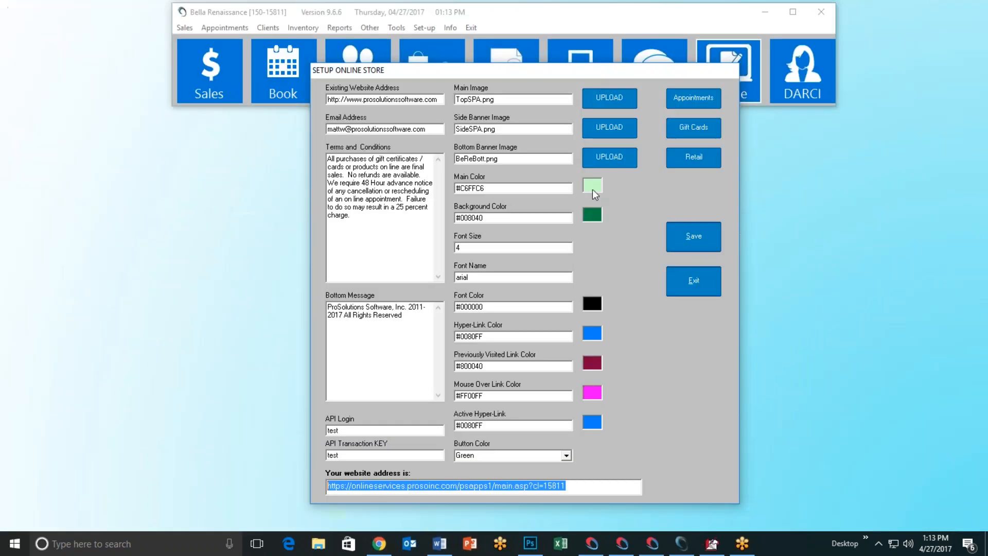
Upload Side.png from the OnlineStore folder as the side banner image and close the upload window.
click(601, 133)
click(524, 305)
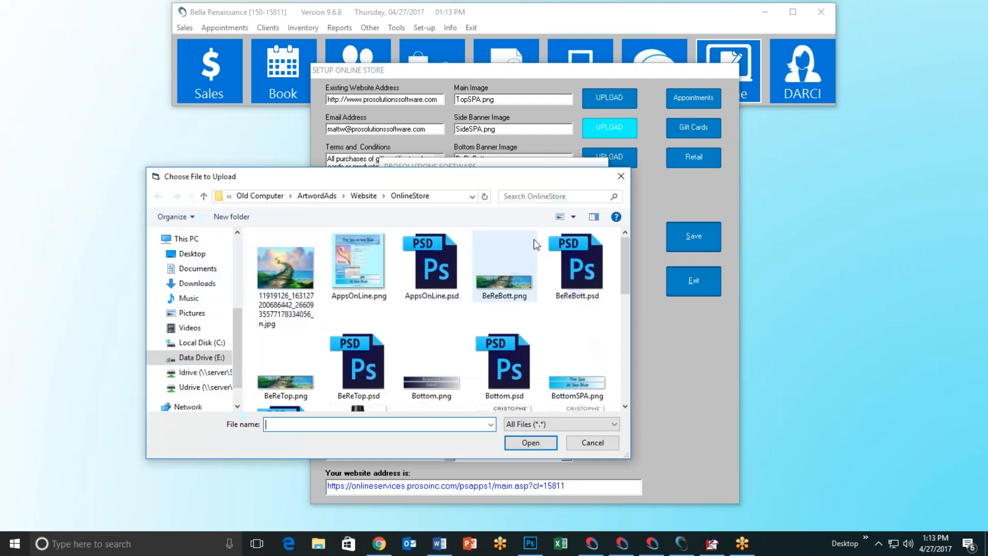
scroll(479, 328, down, 6)
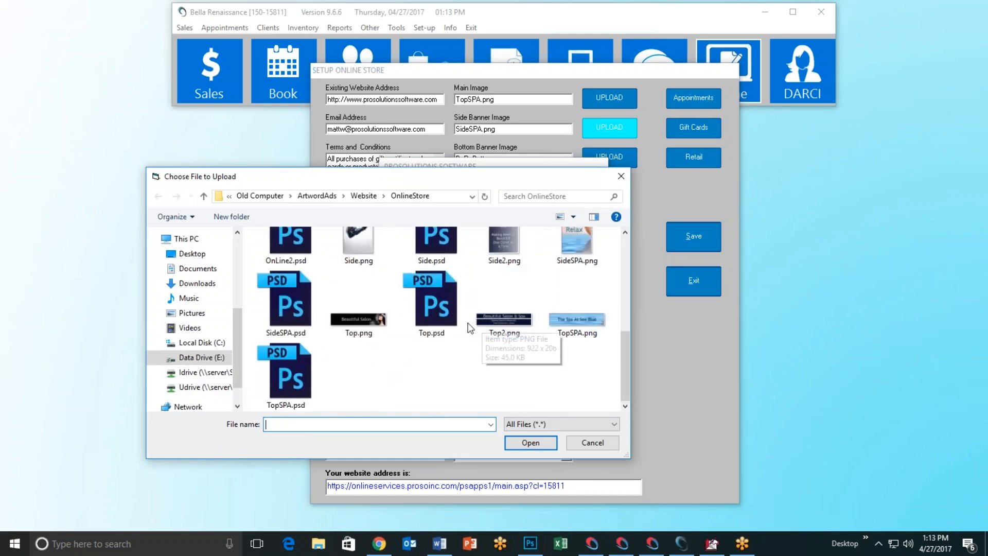
scroll(479, 328, up, 1)
click(335, 263)
click(539, 448)
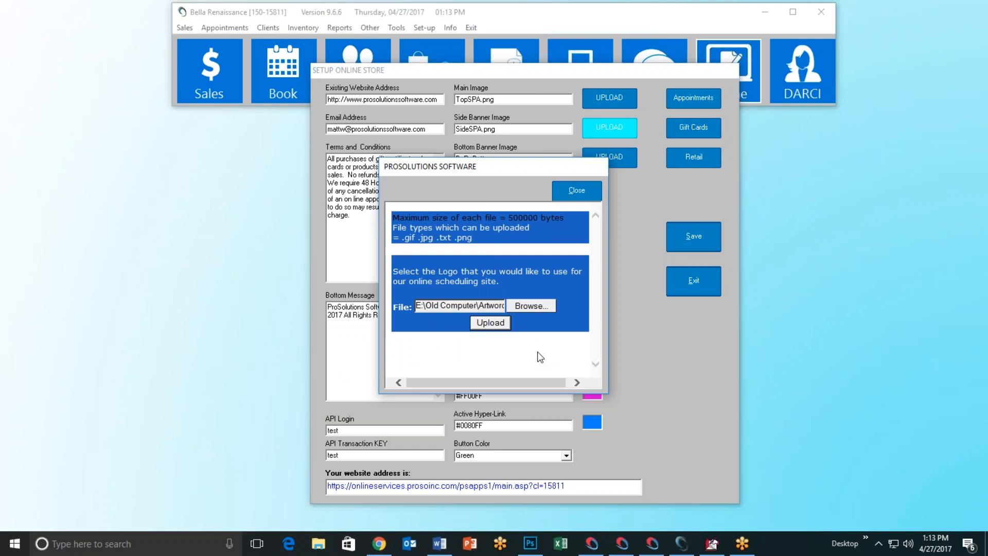
click(491, 322)
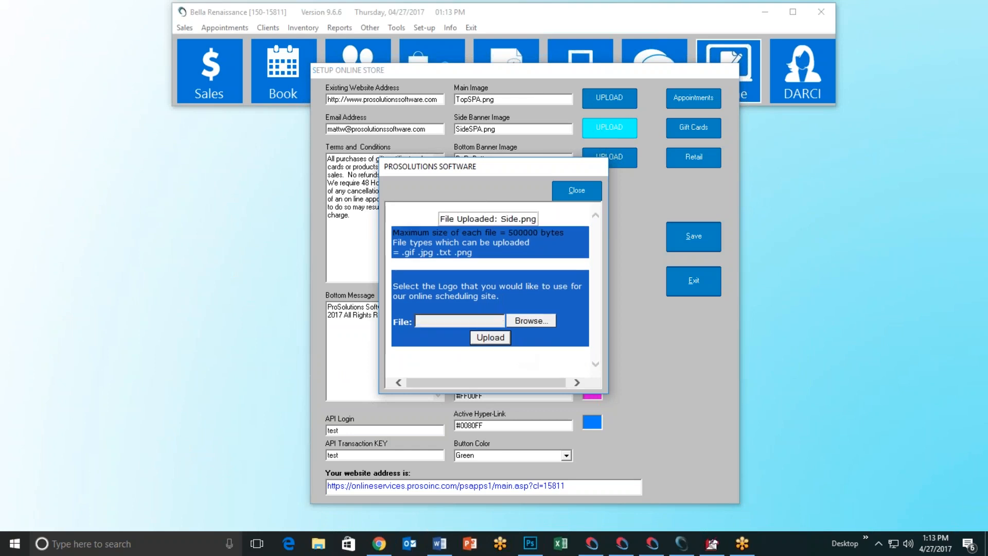
click(567, 192)
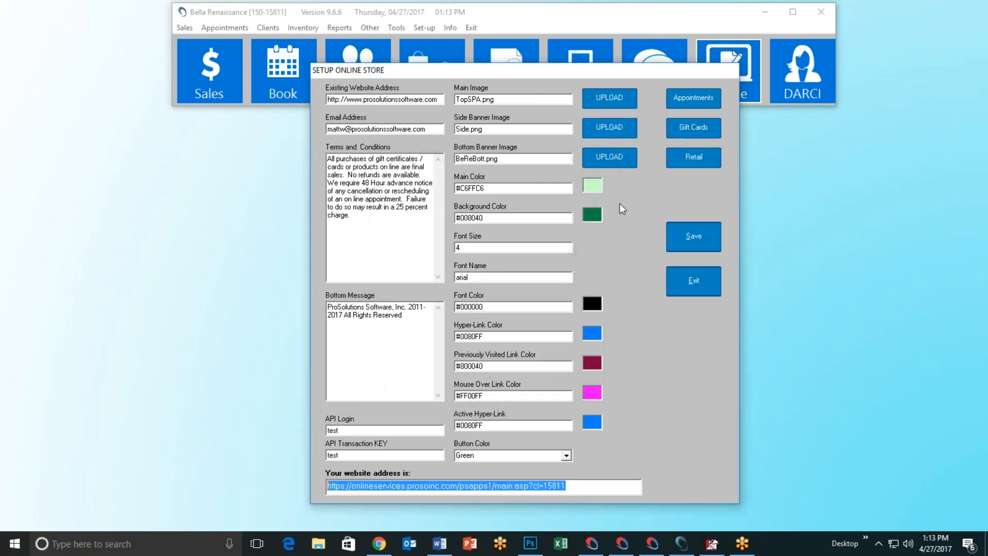
Upload BottomSPA.png as the bottom banner image and save the online store settings.
click(535, 312)
scroll(446, 316, down, 2)
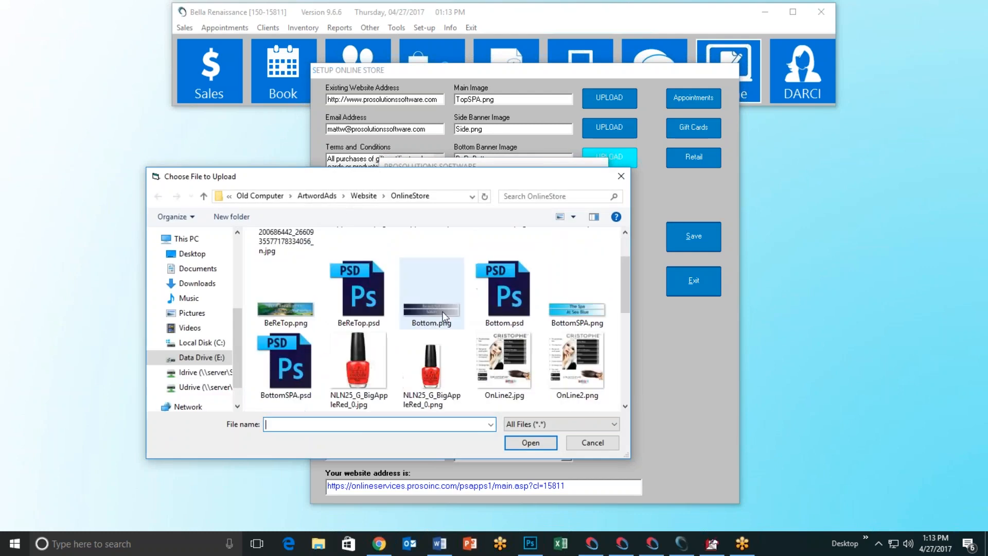
click(556, 304)
click(525, 438)
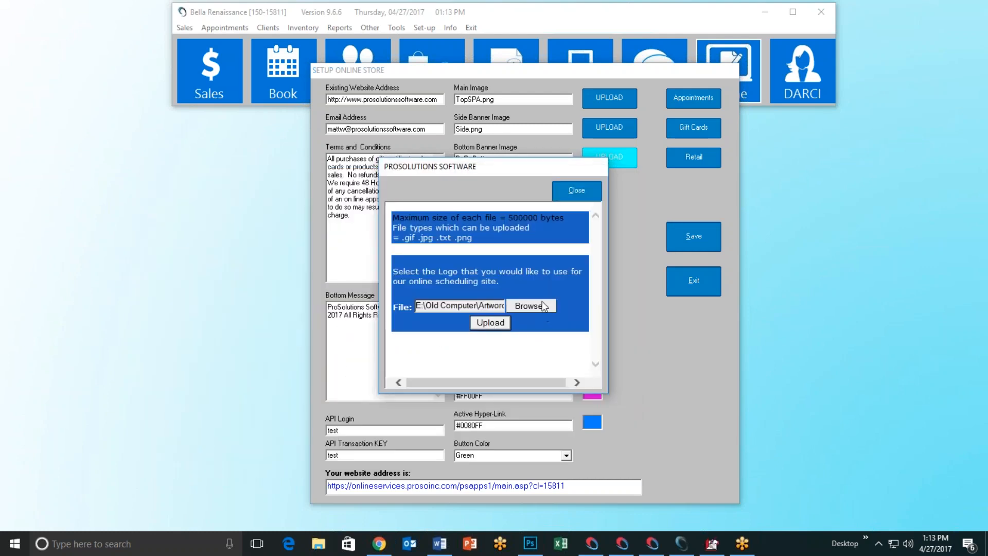
click(574, 189)
click(690, 237)
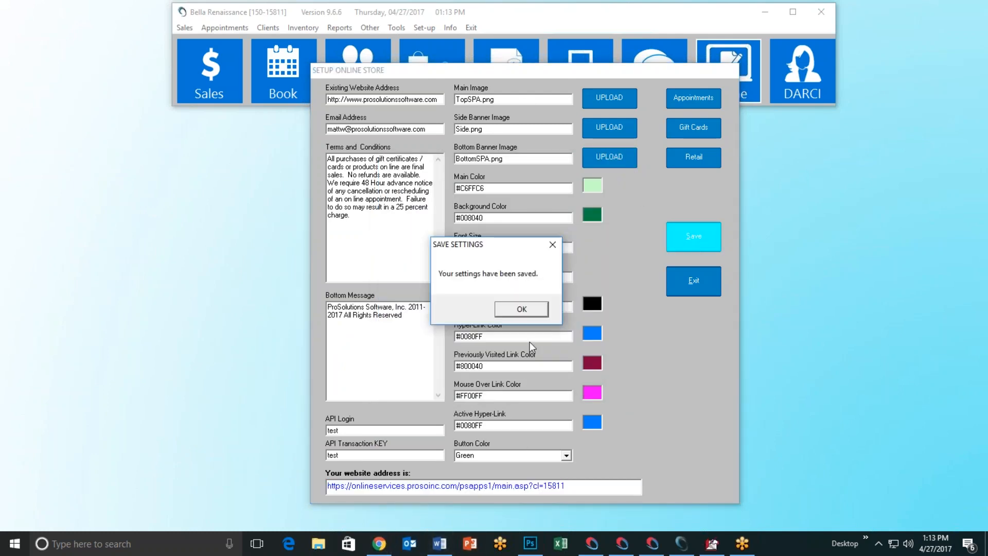
key(Return)
Check the side and bottom banners on the store's main page in the browser and open the online booking login page.
click(379, 542)
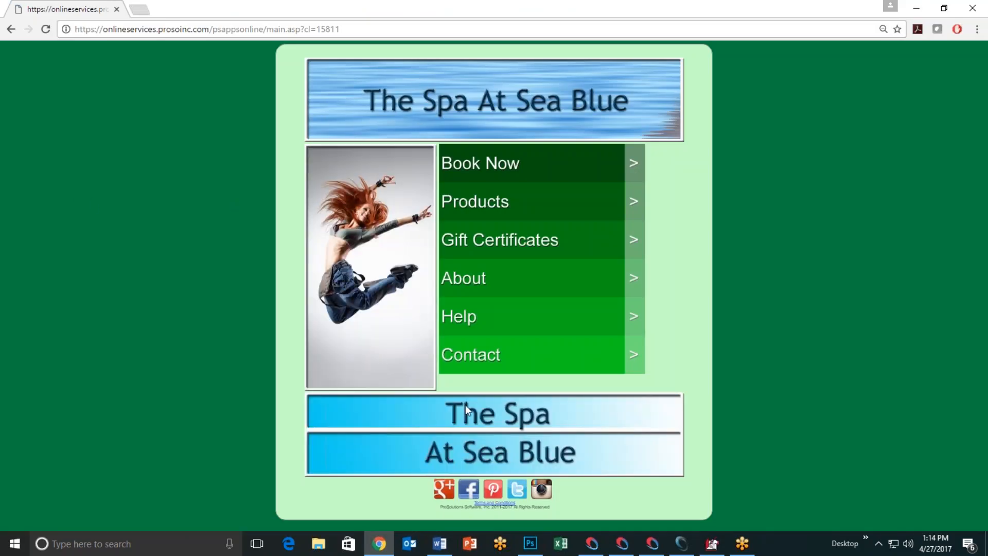
click(916, 8)
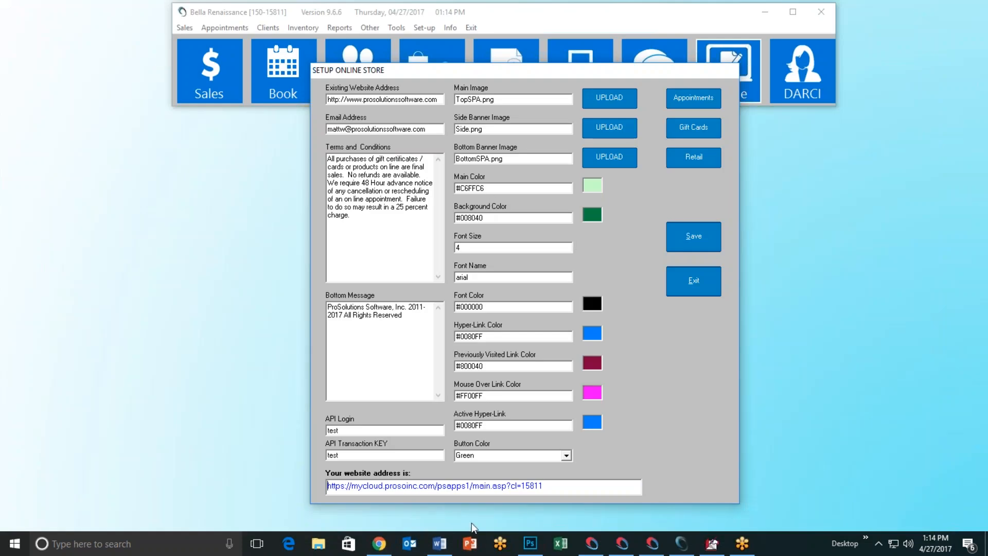
click(379, 544)
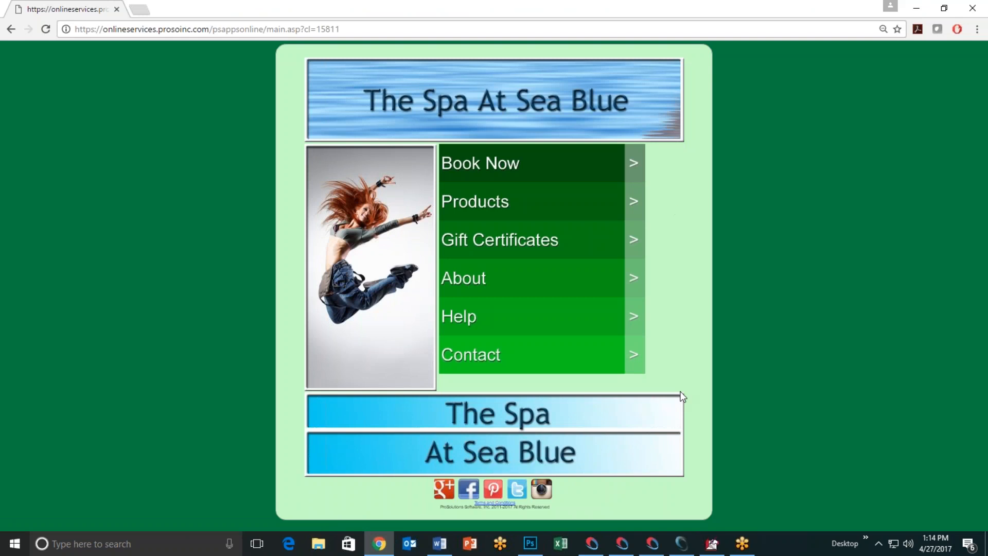
click(503, 169)
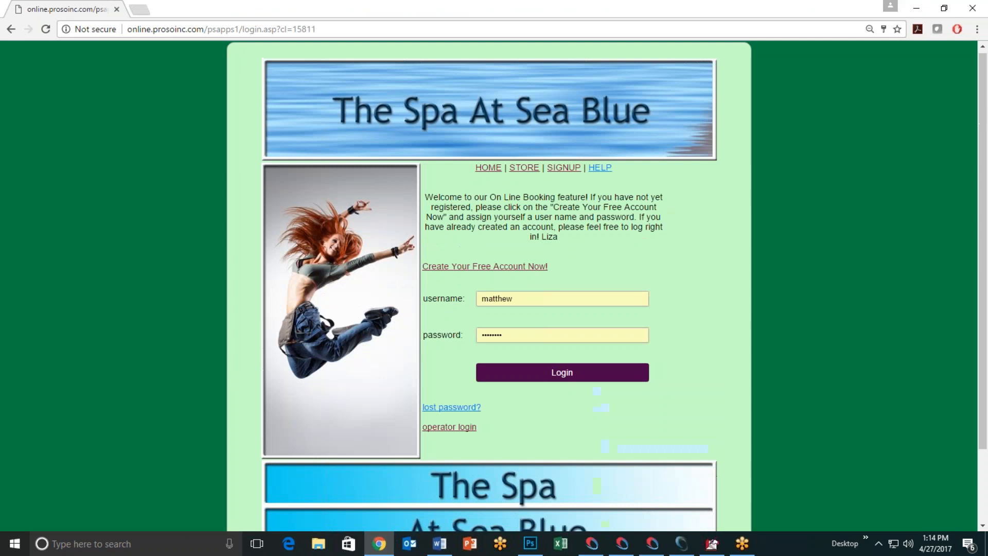
Set the online store's main color to a custom light cyan with red 176, green 255, blue 255, and save the settings.
scroll(602, 177, down, 2)
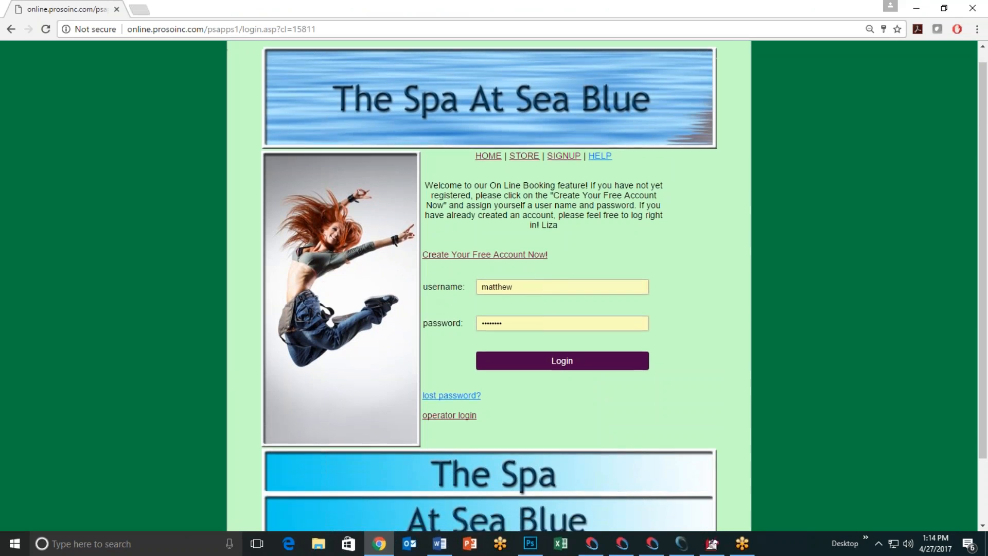
click(917, 7)
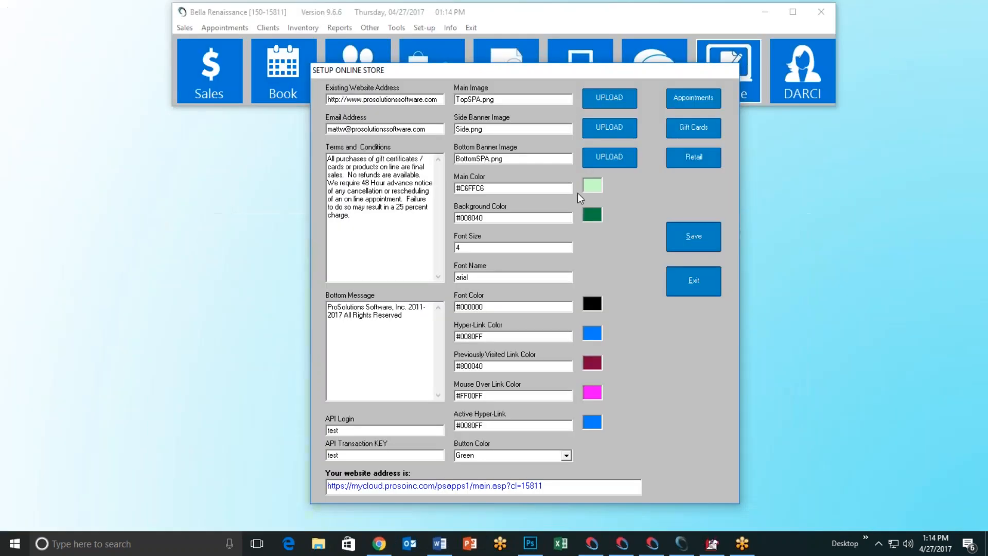
click(590, 185)
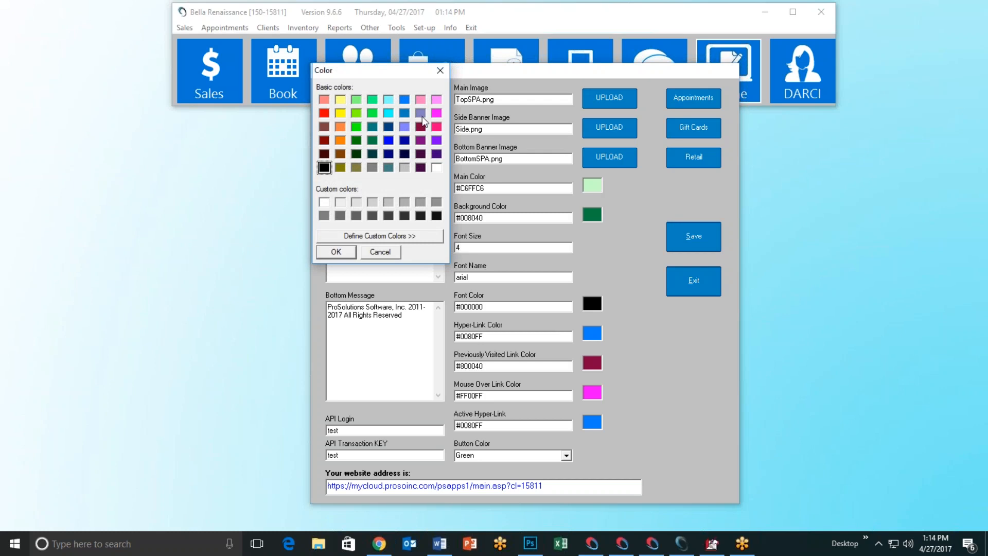
click(388, 100)
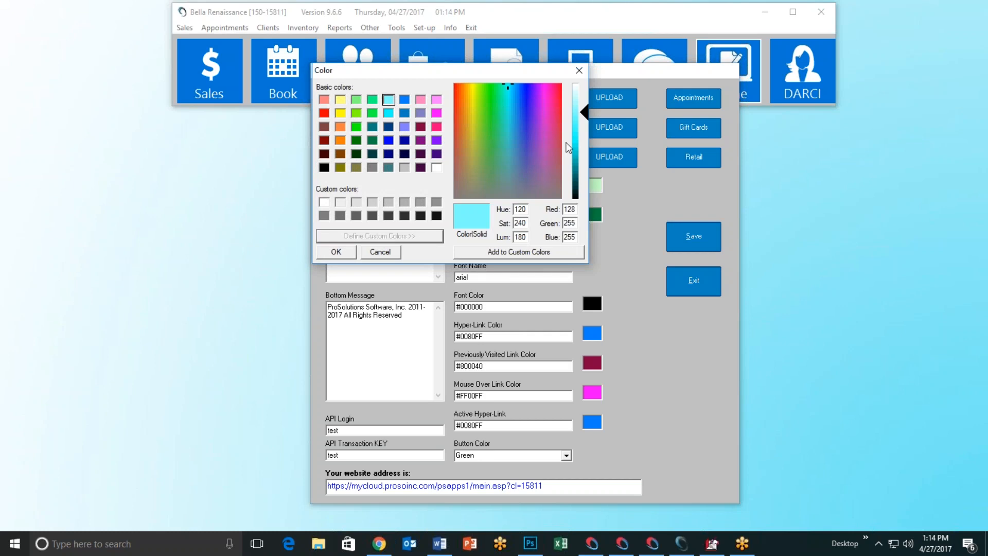
drag(585, 116, 585, 102)
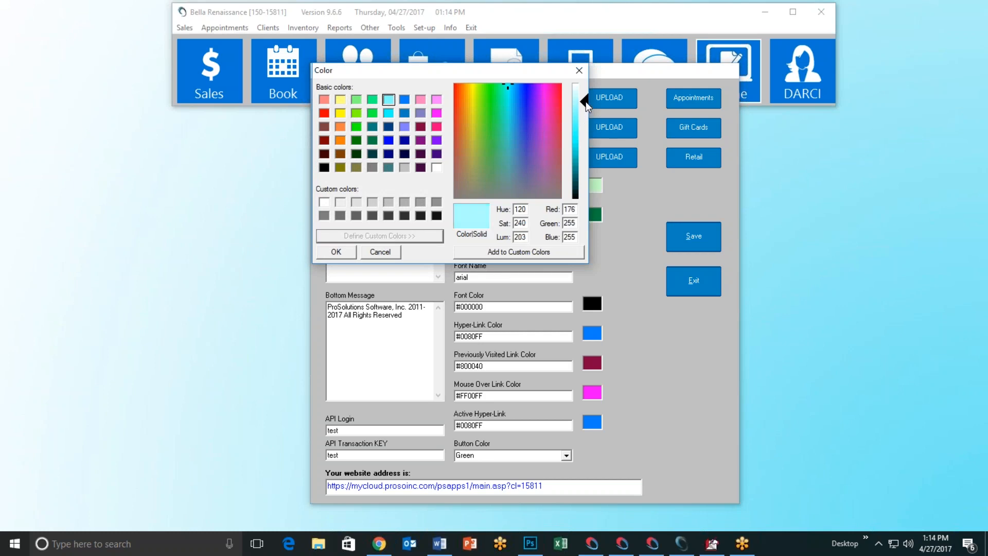
click(513, 253)
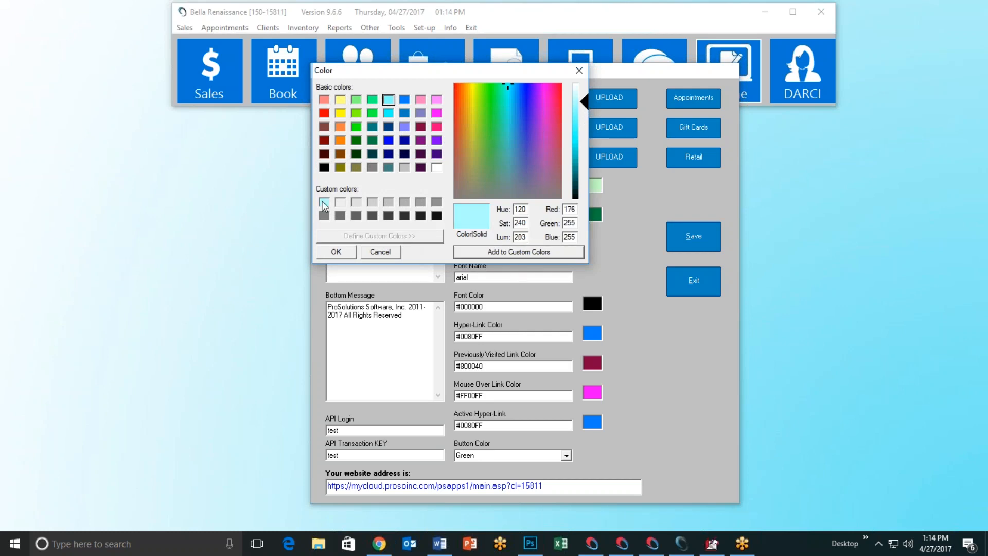
click(336, 253)
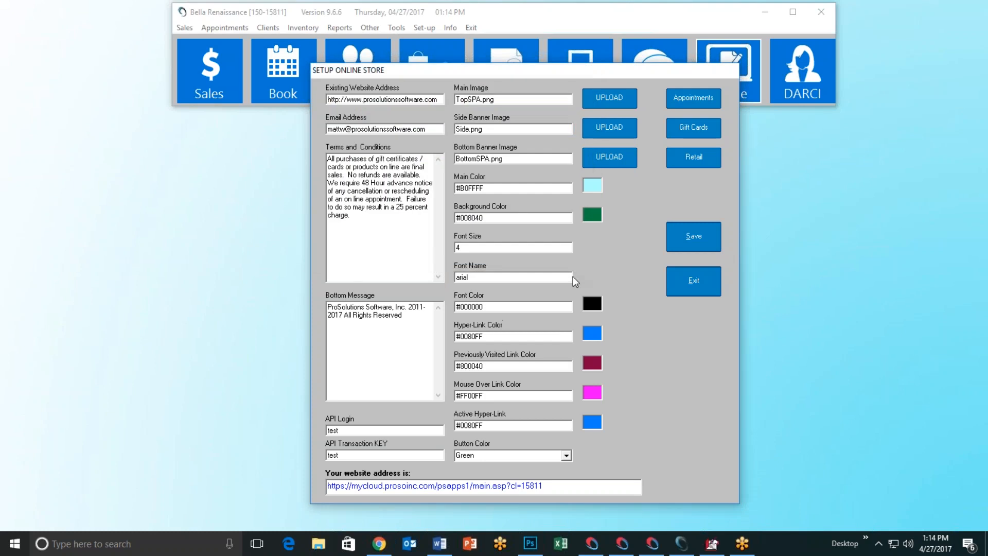
click(524, 311)
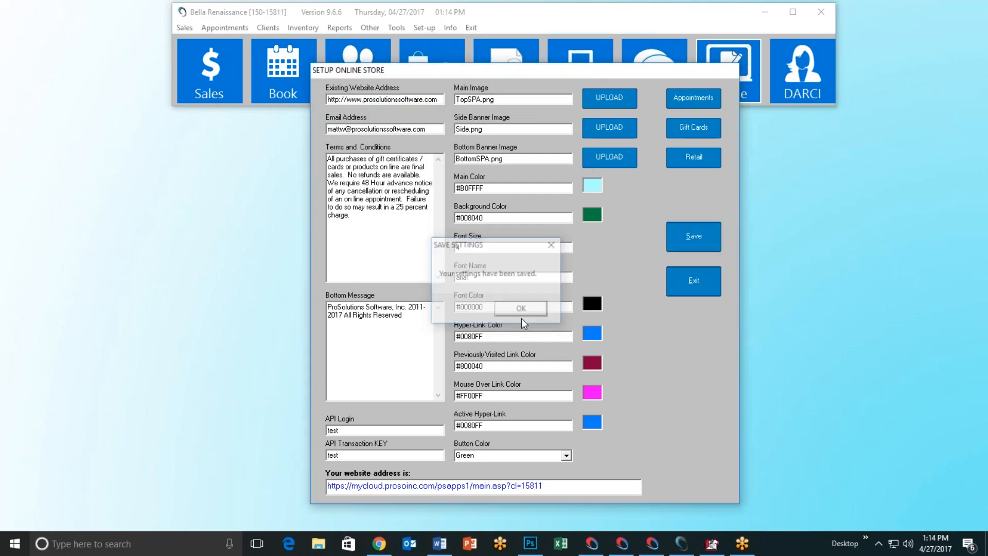
Reload the booking login page in the browser at 67% zoom and check its main and background colors.
click(387, 544)
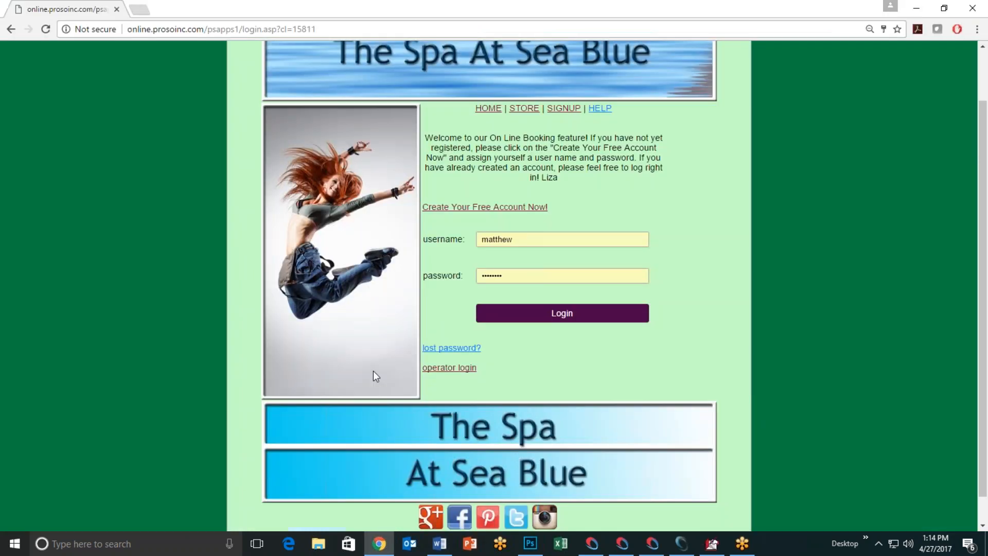
click(45, 30)
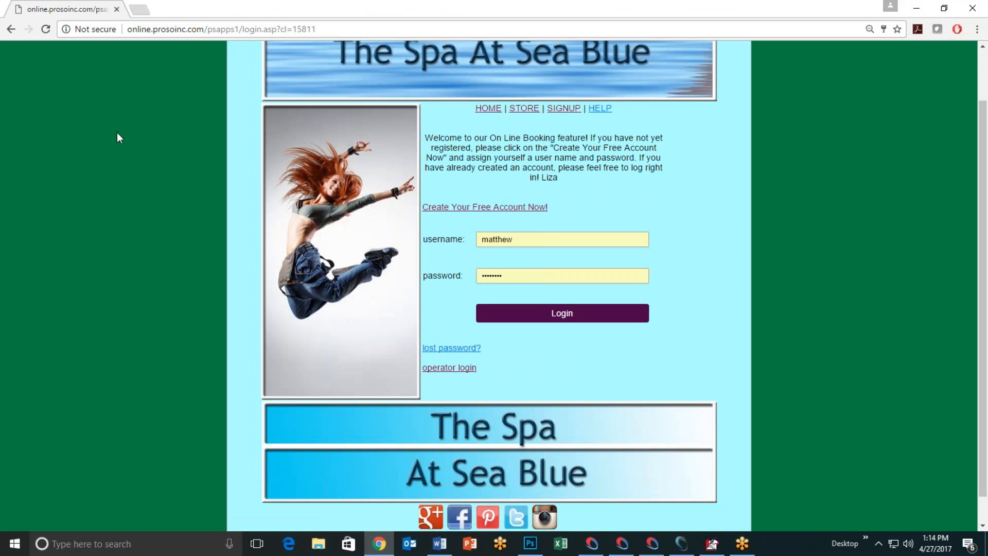
key(ctrl+minus)
key(ctrl+minus)
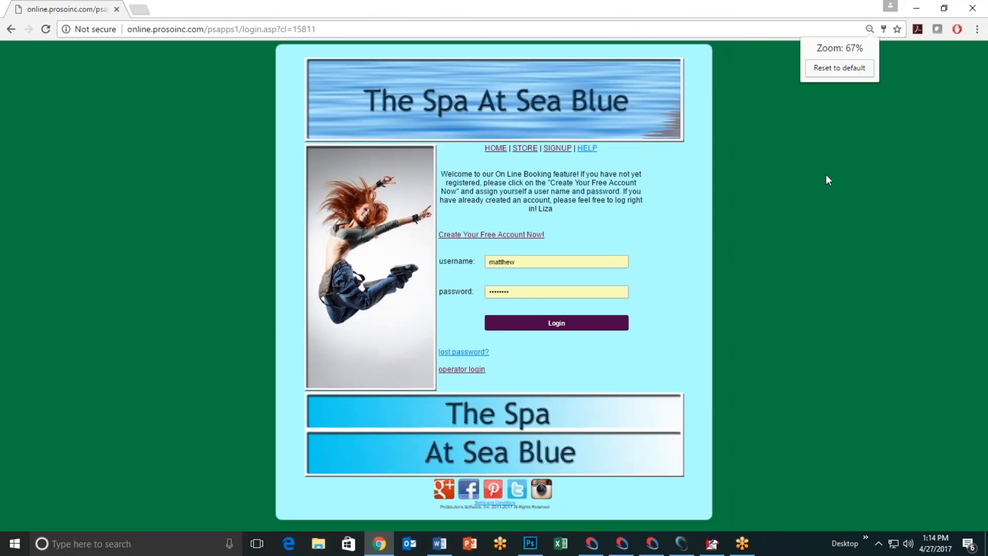
click(682, 544)
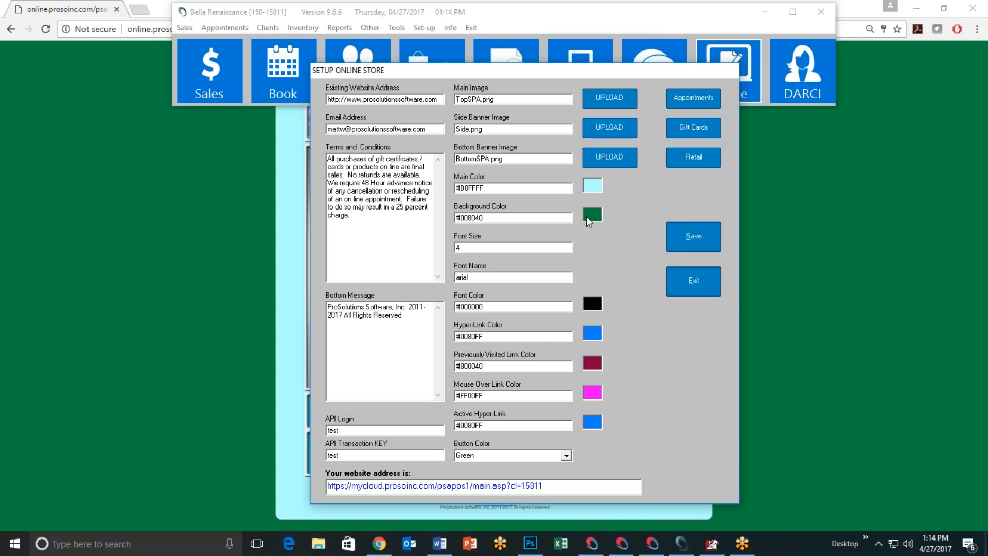
click(808, 289)
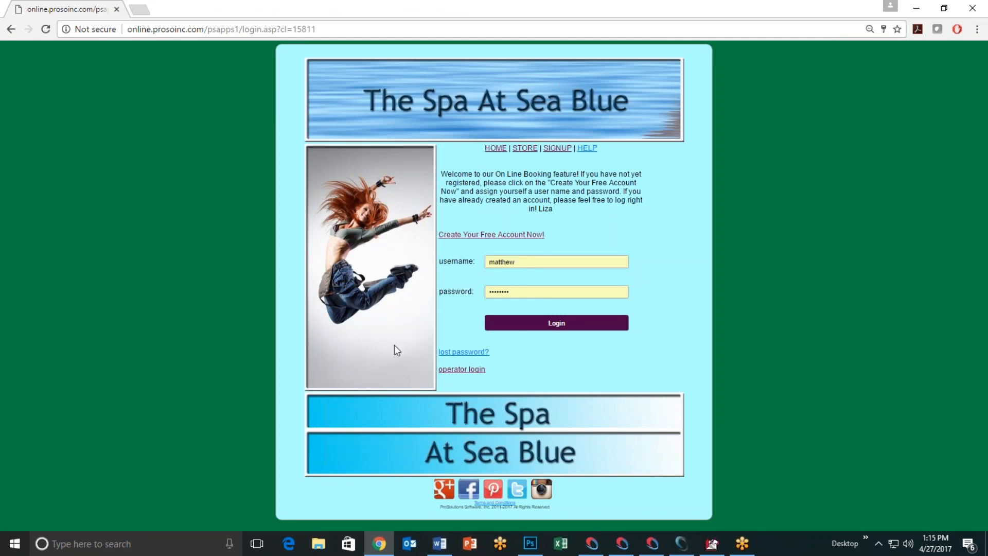
Set the store's background color to the basic blue #0080C0, save the settings, and check the color on the live store pages.
click(685, 545)
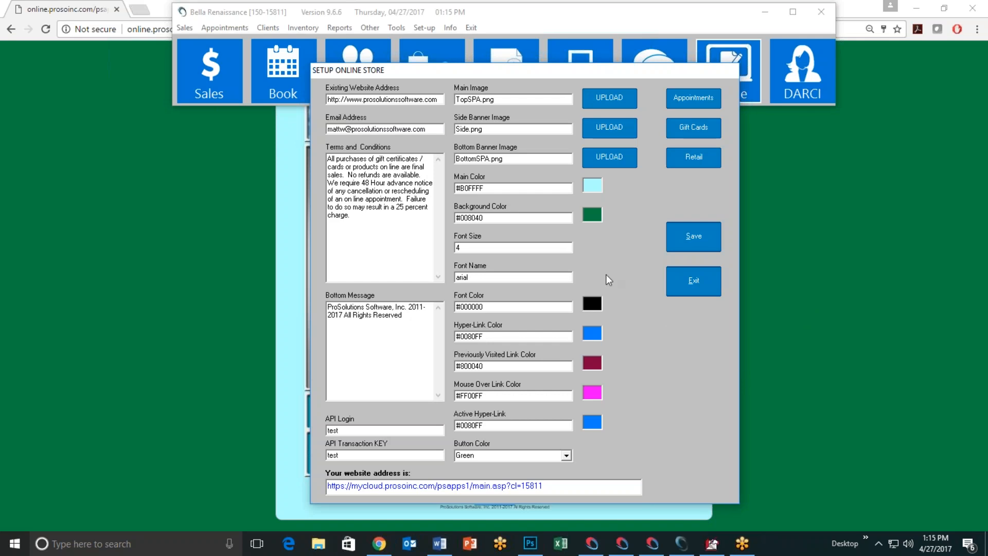
click(595, 217)
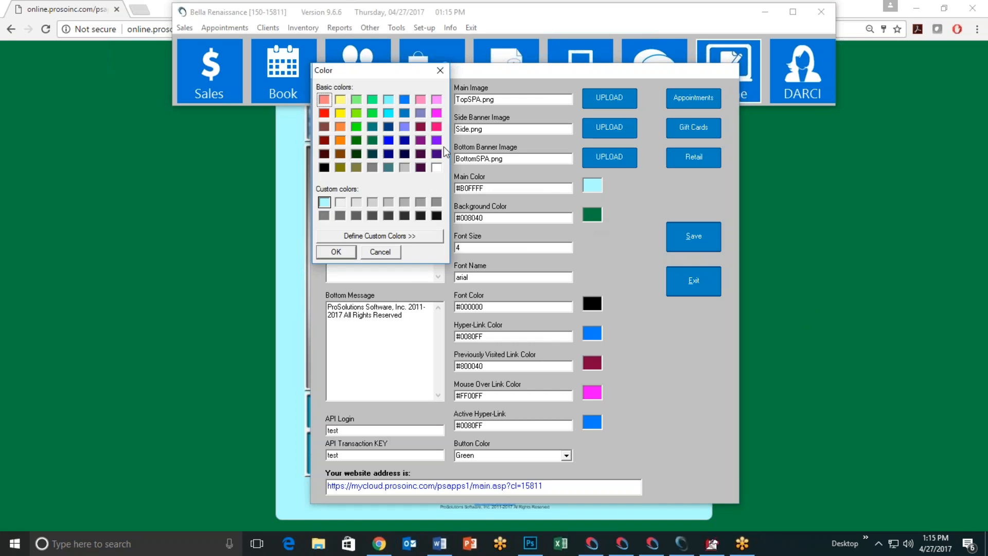
click(404, 113)
click(335, 252)
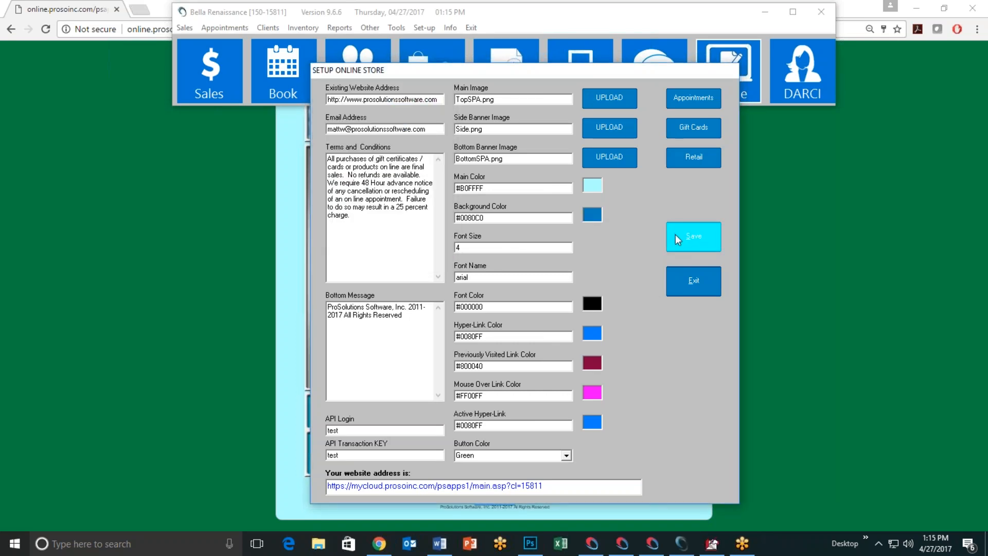
click(521, 308)
click(237, 265)
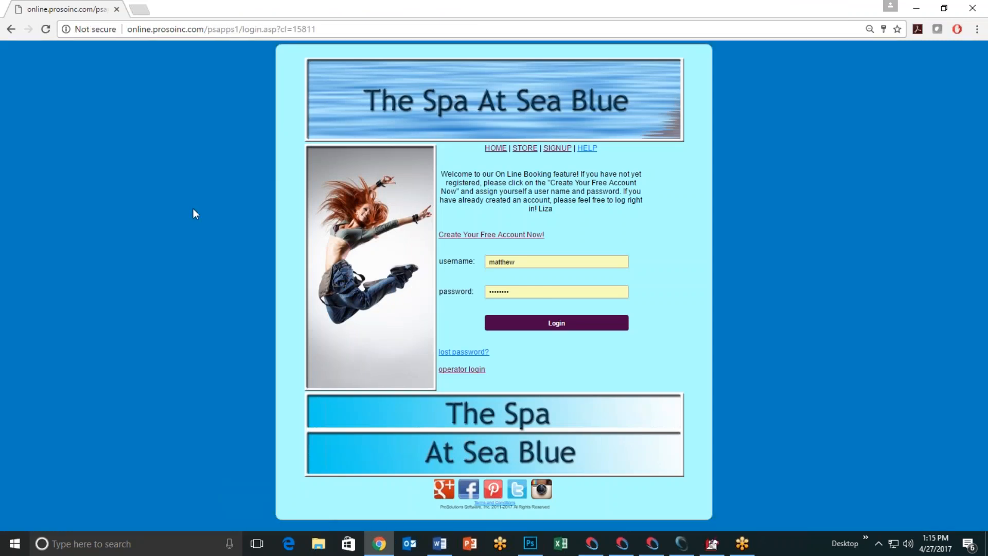
click(525, 150)
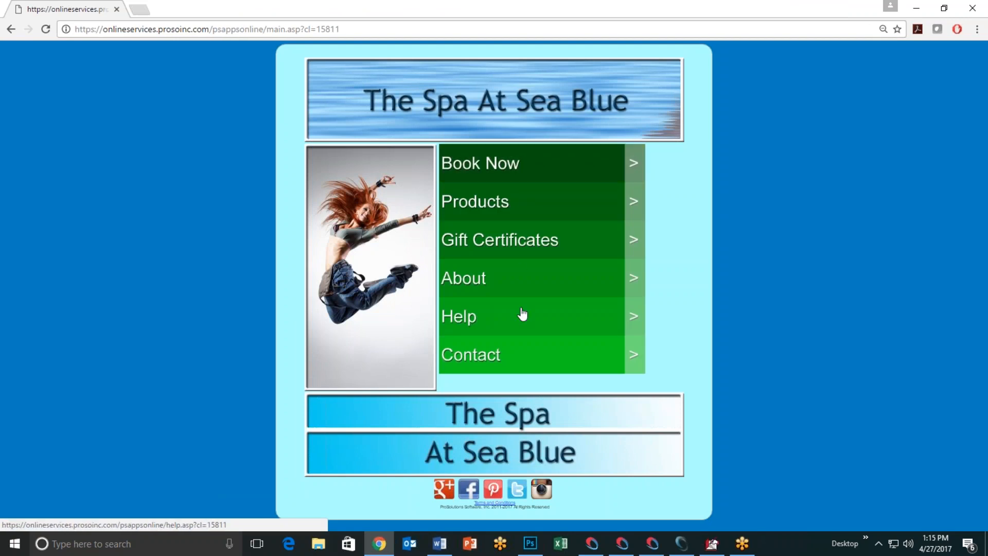
Set the store's button color to Blue, save the settings, and check the buttons on the live main page.
click(683, 543)
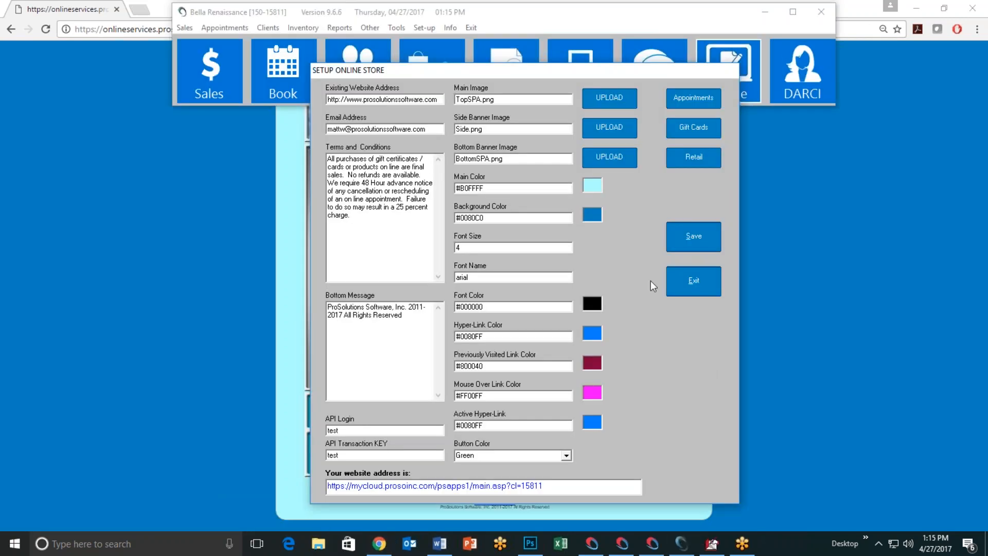
click(566, 456)
click(524, 470)
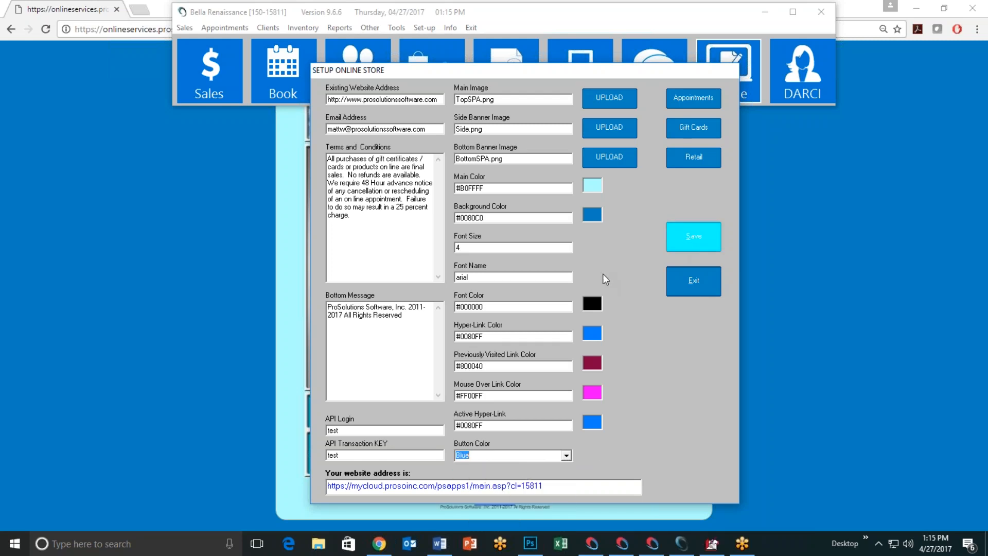
click(526, 310)
click(129, 213)
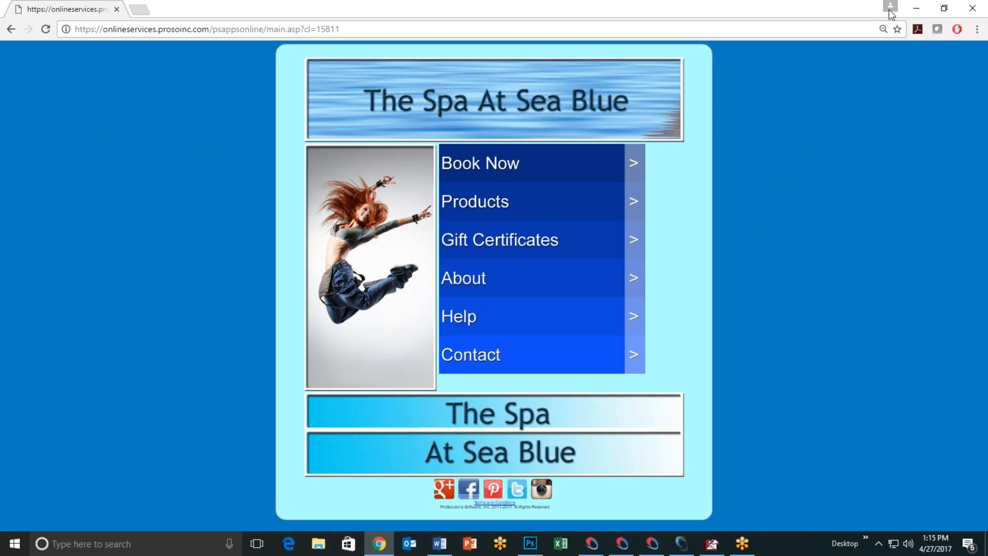
click(915, 8)
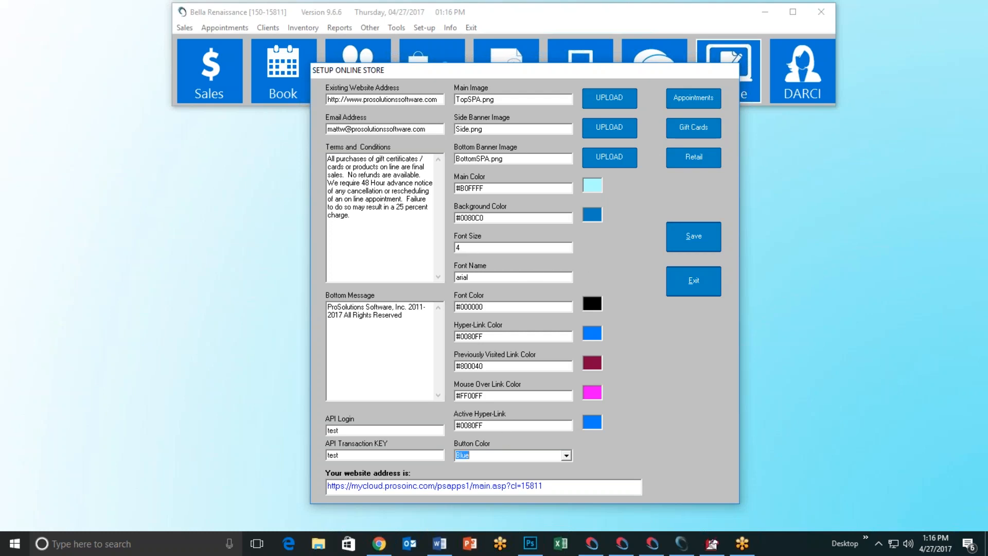
Set the hyper-link color to the basic blue #0080C0.
mouse_move(474, 253)
click(595, 335)
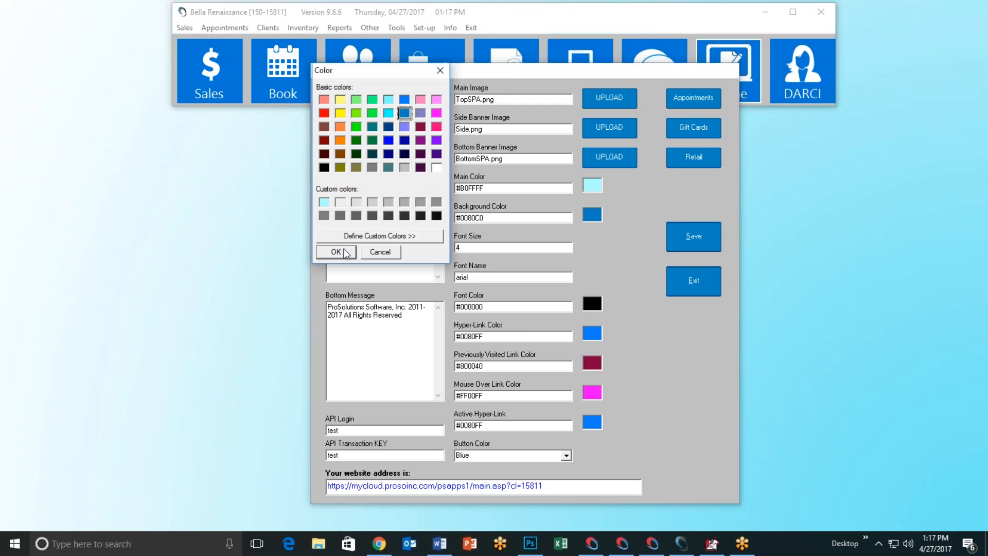
click(344, 252)
Set the hyper-link color to the brighter basic blue #0080FF and save the online store settings.
click(588, 338)
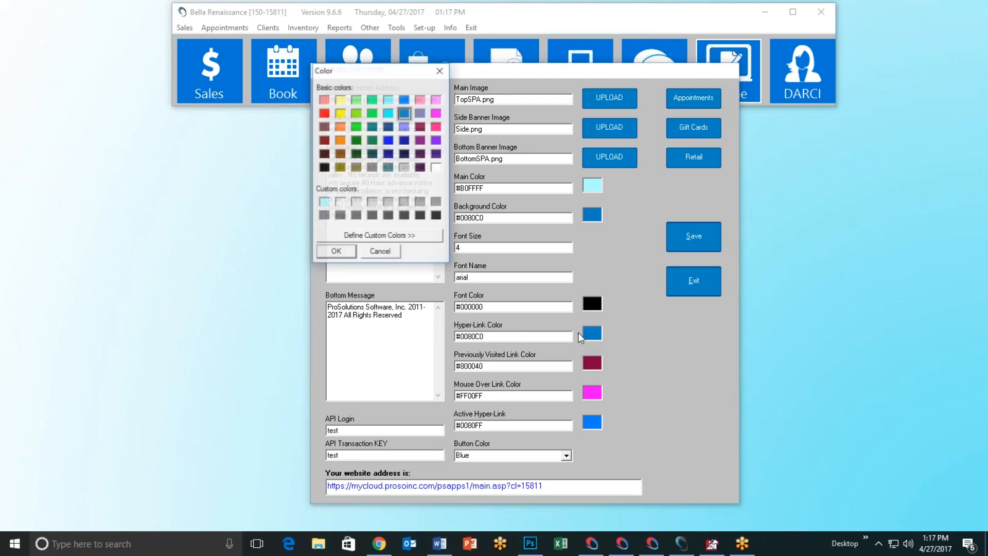
click(404, 100)
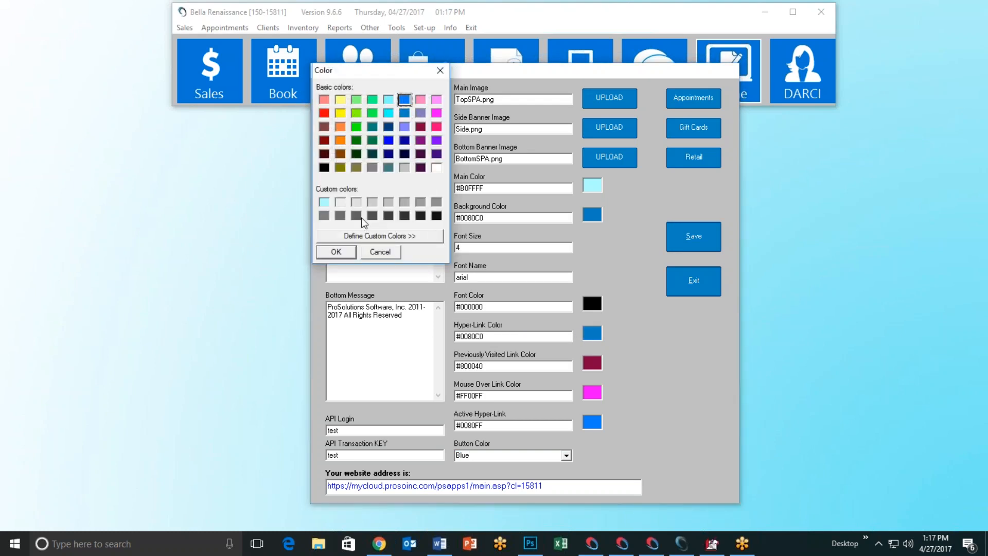
click(336, 251)
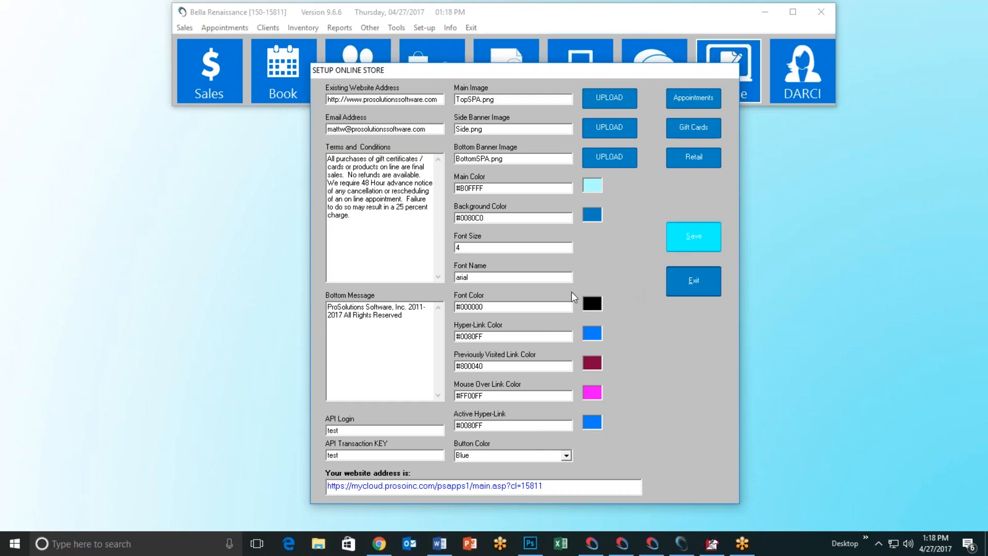
click(535, 309)
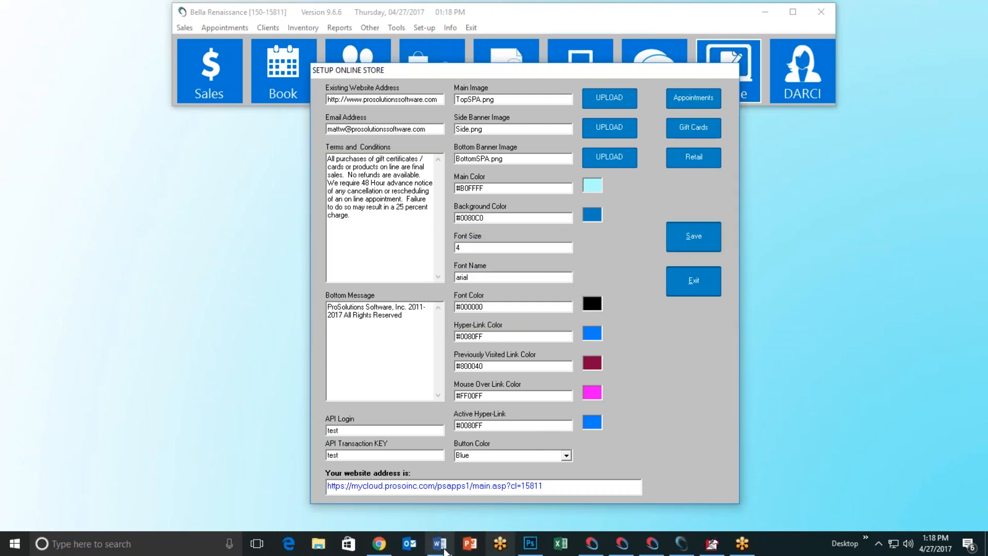
Open the booking login page from the live store to examine its link colors, and return to the store setup.
click(379, 544)
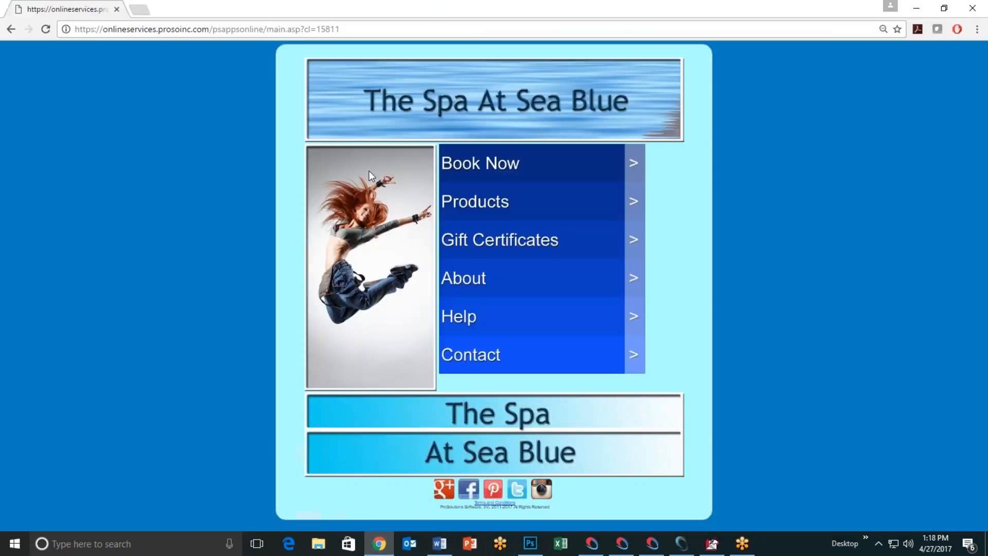
click(498, 172)
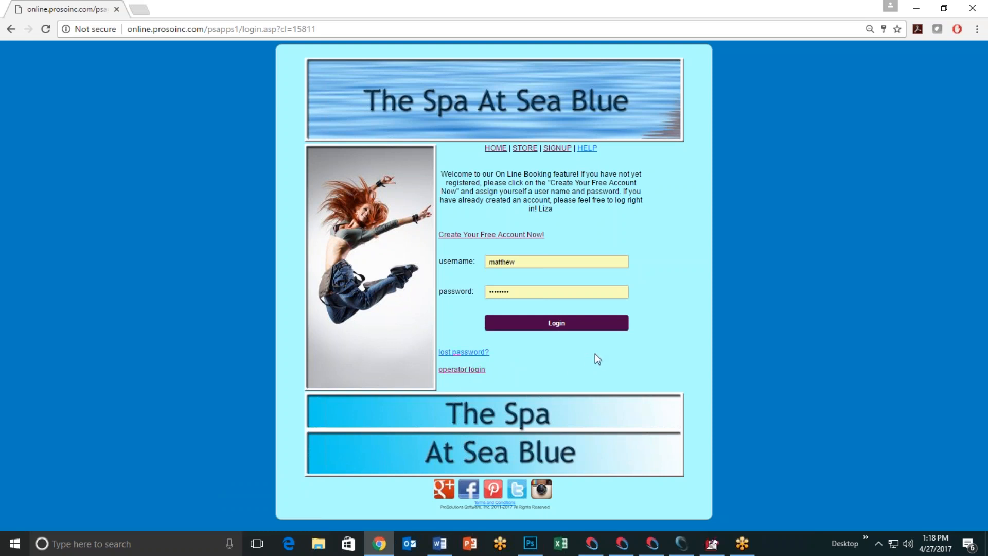
click(917, 9)
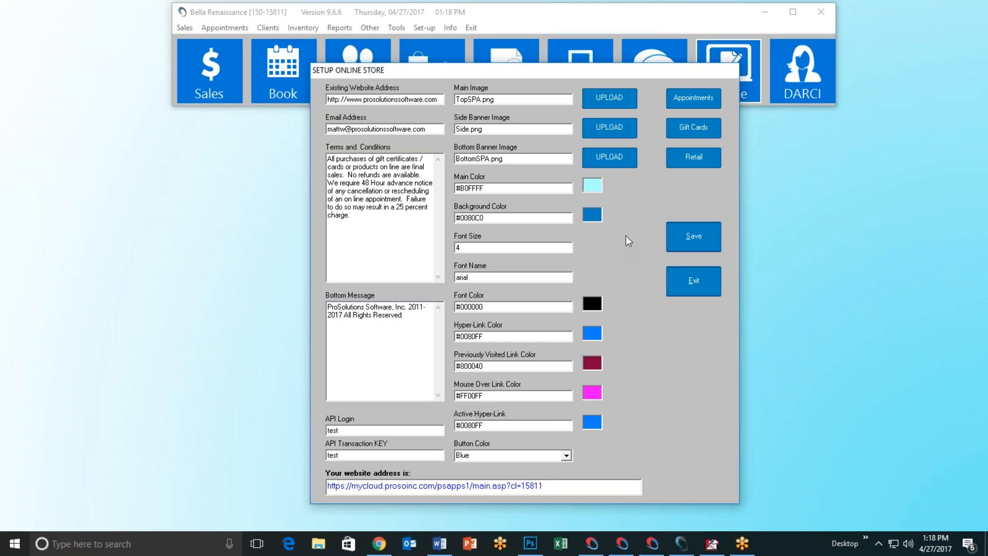
Open the online appointments setup and locate its welcome message on the live booking login page.
click(699, 100)
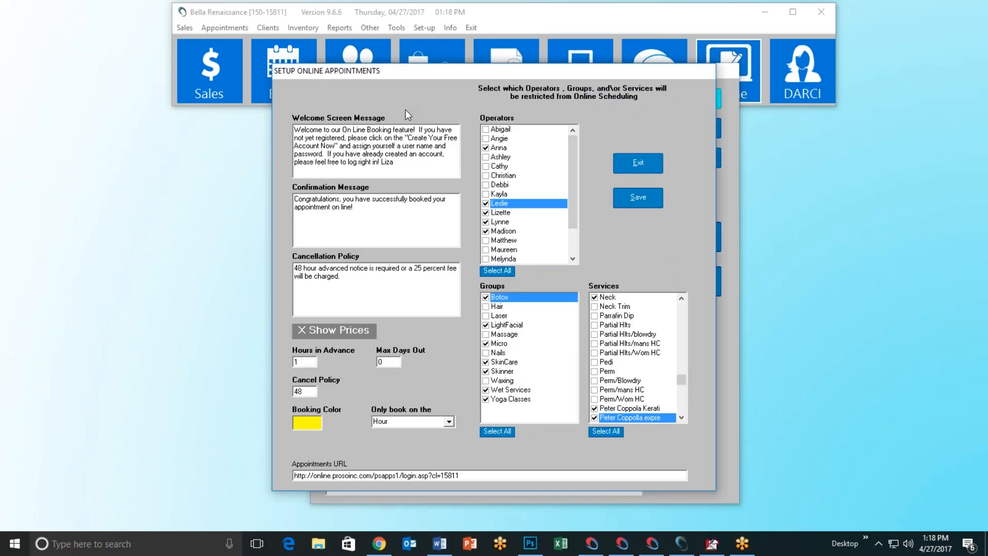
click(345, 333)
click(381, 543)
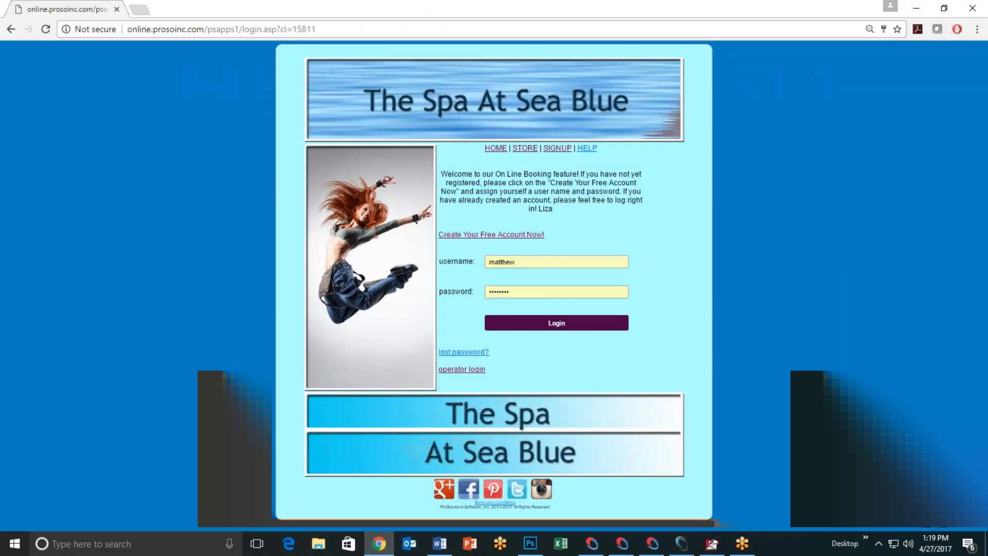
drag(442, 174, 583, 216)
click(582, 217)
Replace the sign-off name at the end of the welcome screen message with another first name.
click(681, 543)
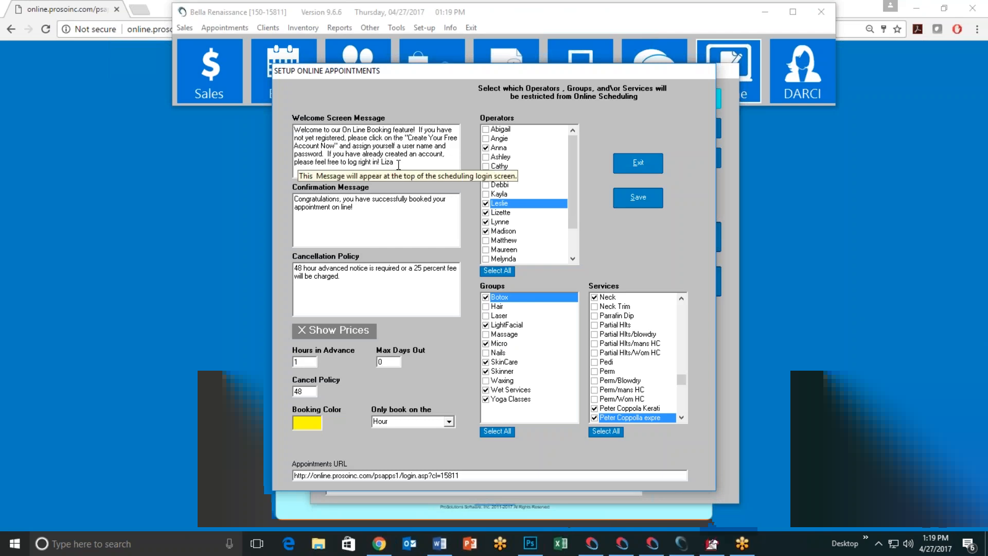
key(BackSpace)
key(BackSpace)
key(BackSpace)
key(BackSpace)
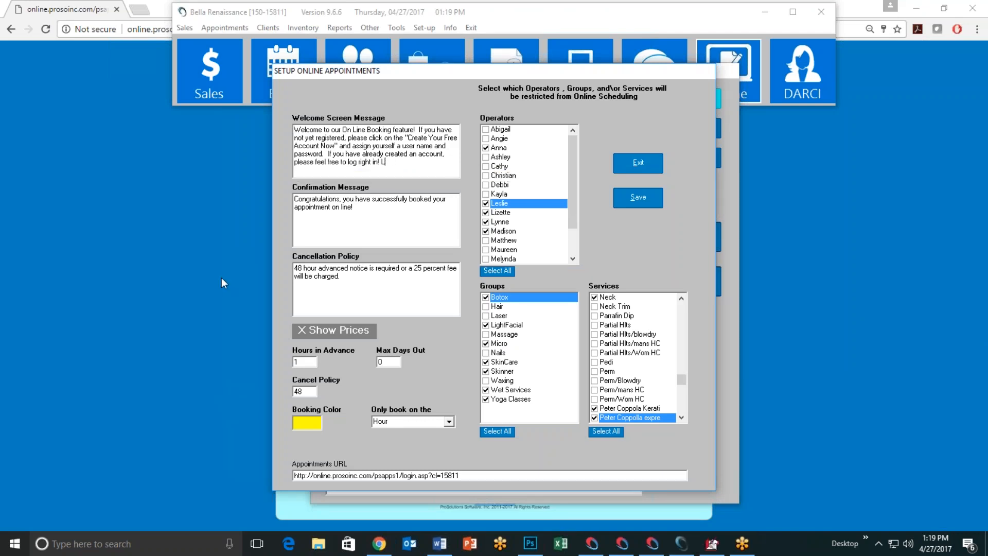
text(Alyssa)
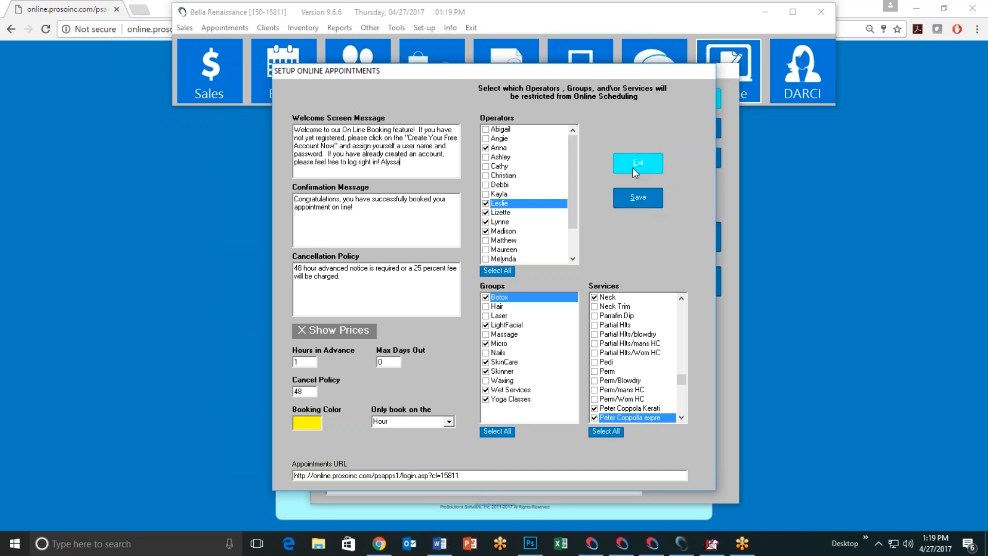
Save the online appointment settings and reload the live booking login page to check the updated welcome message, returning to the setup.
click(636, 197)
click(116, 184)
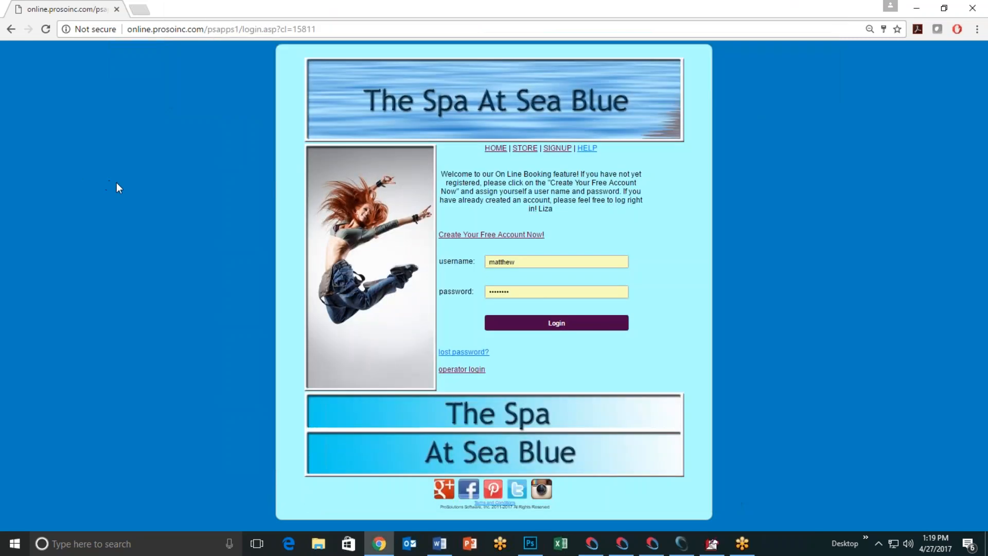
click(46, 30)
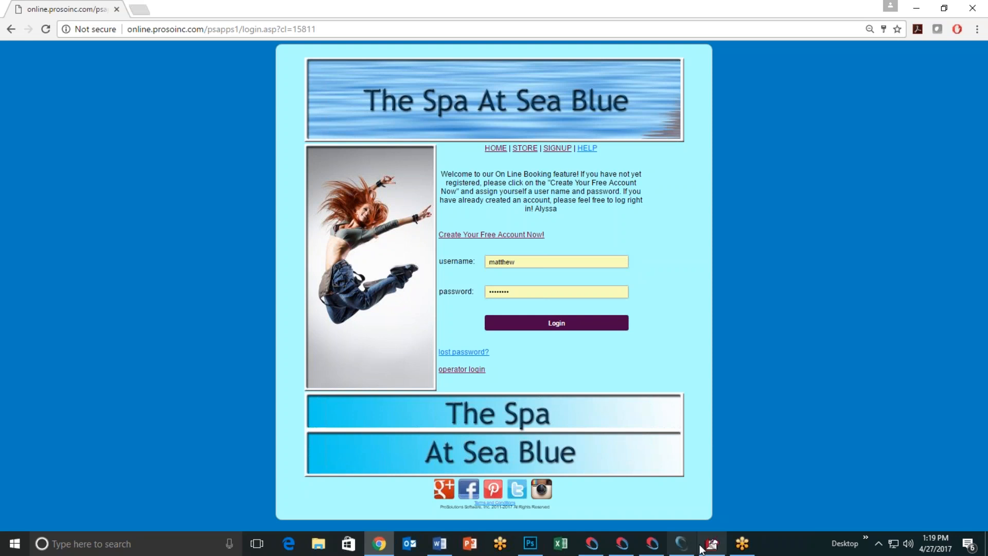
click(665, 545)
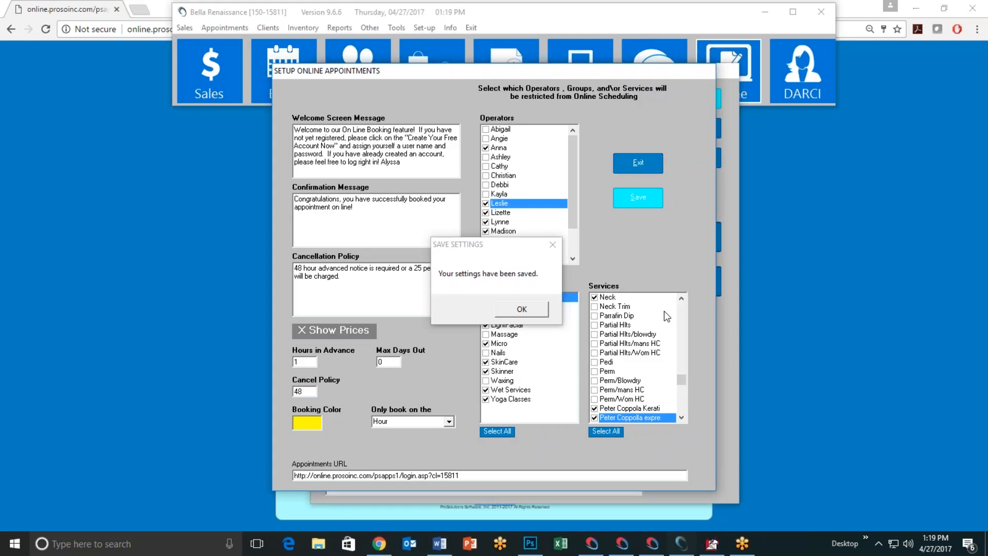
click(533, 310)
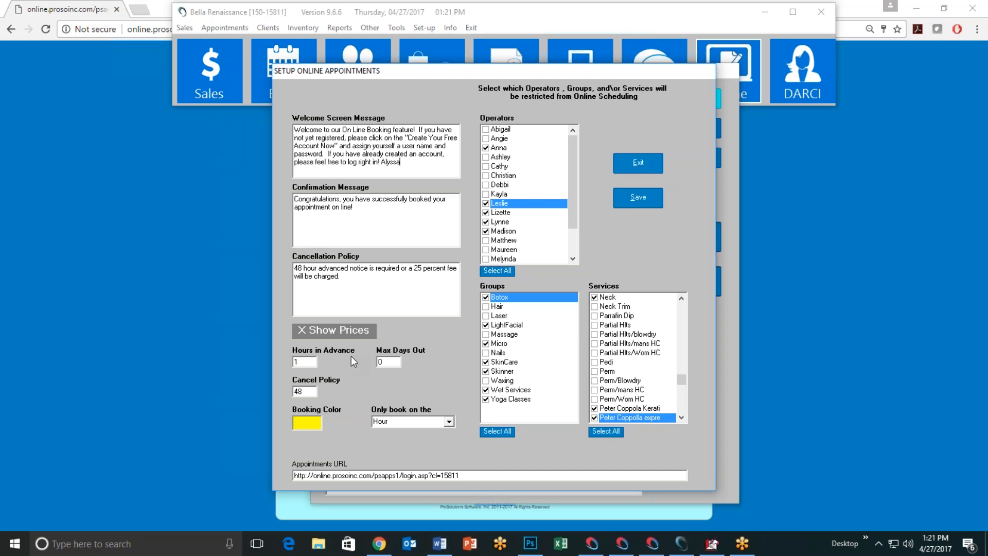
Turn on the Show Prices option for online appointments and turn it back off.
click(348, 334)
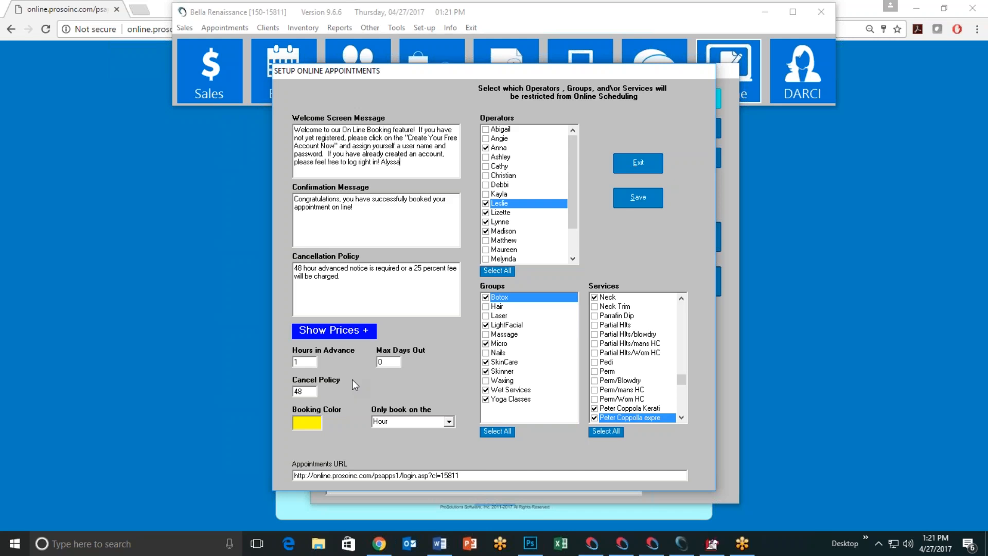
click(348, 329)
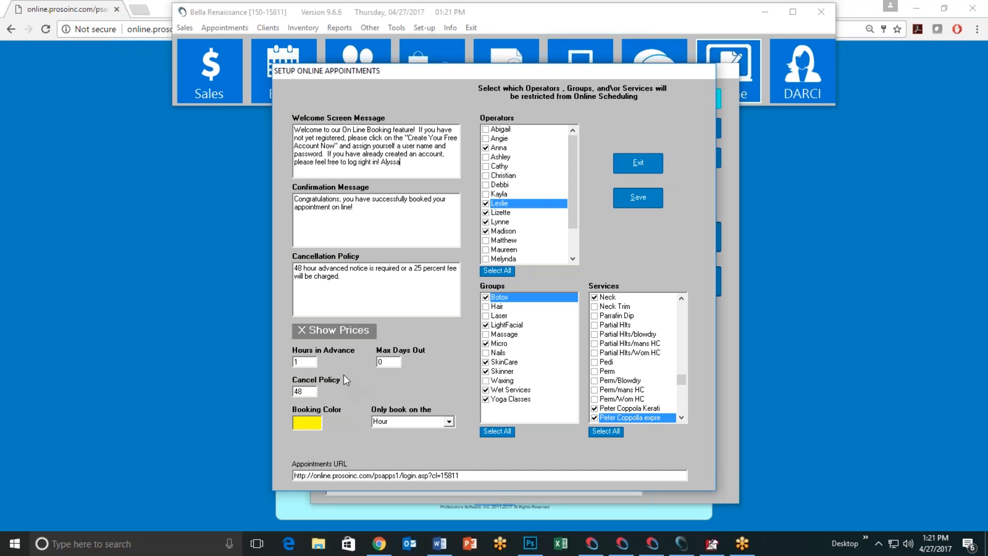
Try 24 for Hours in Advance and 1 for Max Days Out, and restore them to 1 and 0.
mouse_move(310, 364)
double_click(311, 363)
text(24)
key(BackSpace)
key(BackSpace)
text(1)
key(Tab)
text(1)
key(BackSpace)
text(0)
Set the booking color for online appointments to the basic bright yellow.
mouse_move(313, 392)
click(308, 427)
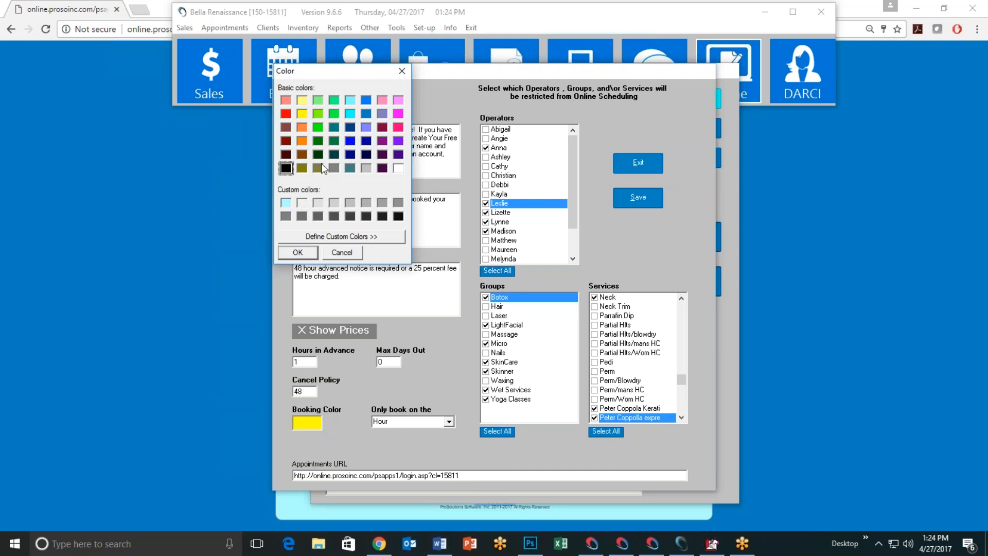
click(303, 116)
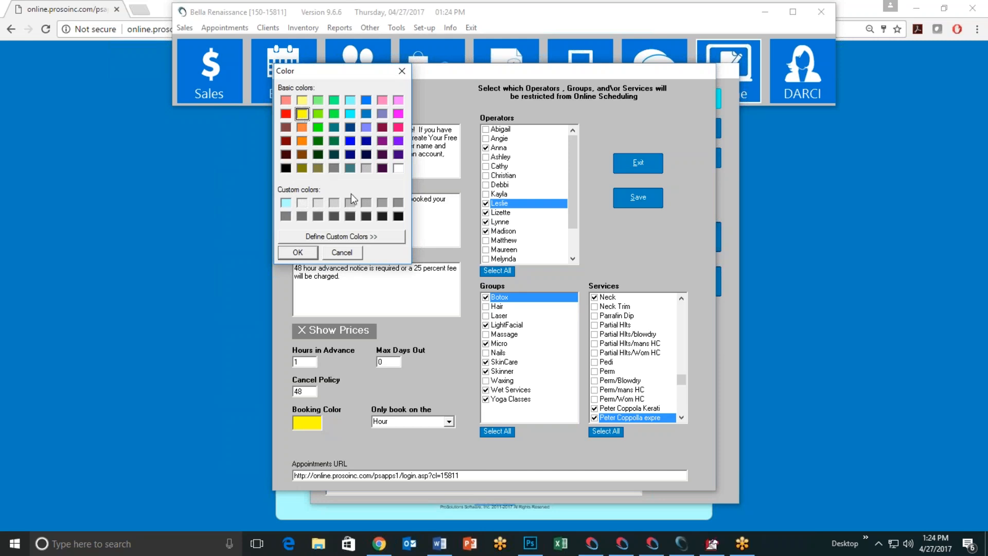
click(297, 253)
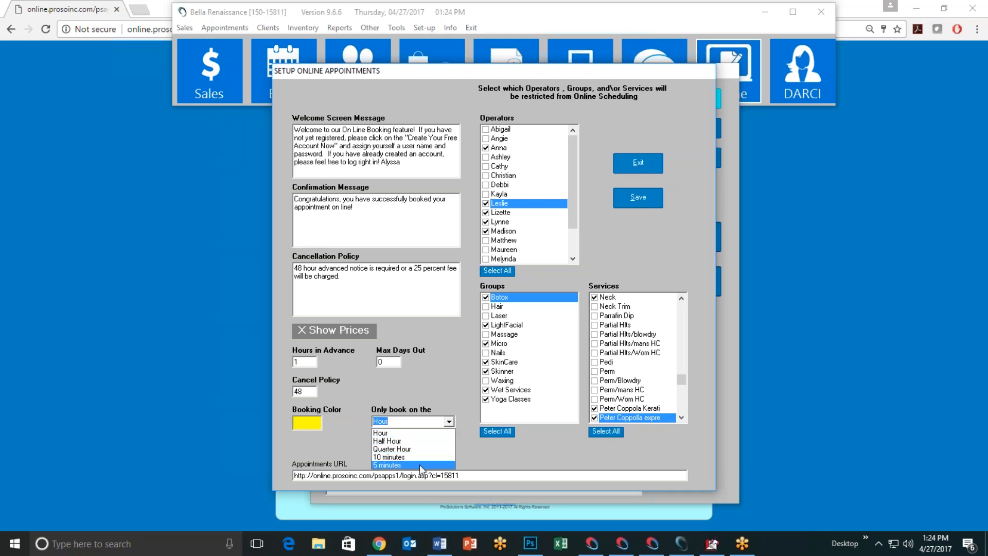
Restrict online bookings to 10-minute start times and save the online appointment settings.
click(415, 435)
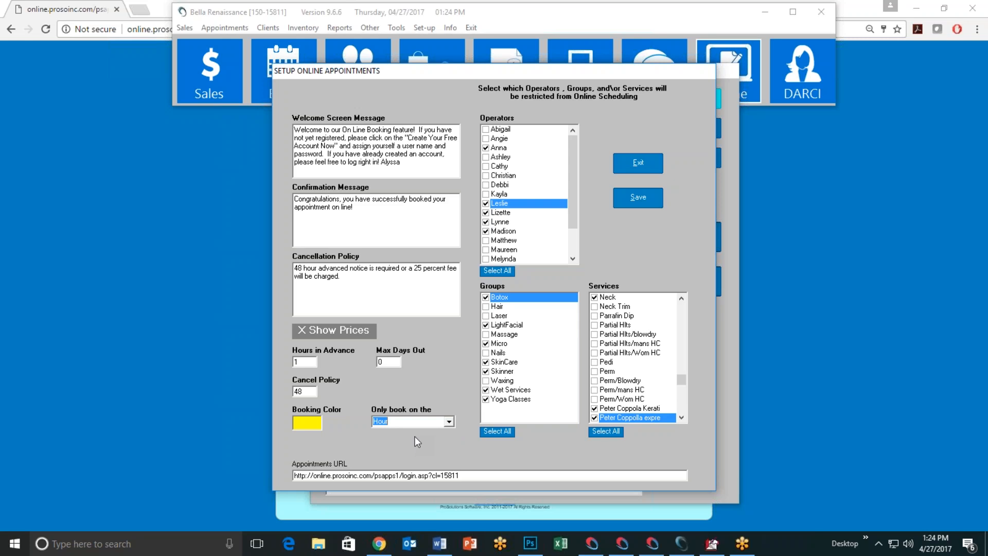
click(427, 425)
click(432, 447)
click(448, 423)
click(427, 459)
click(646, 206)
click(523, 308)
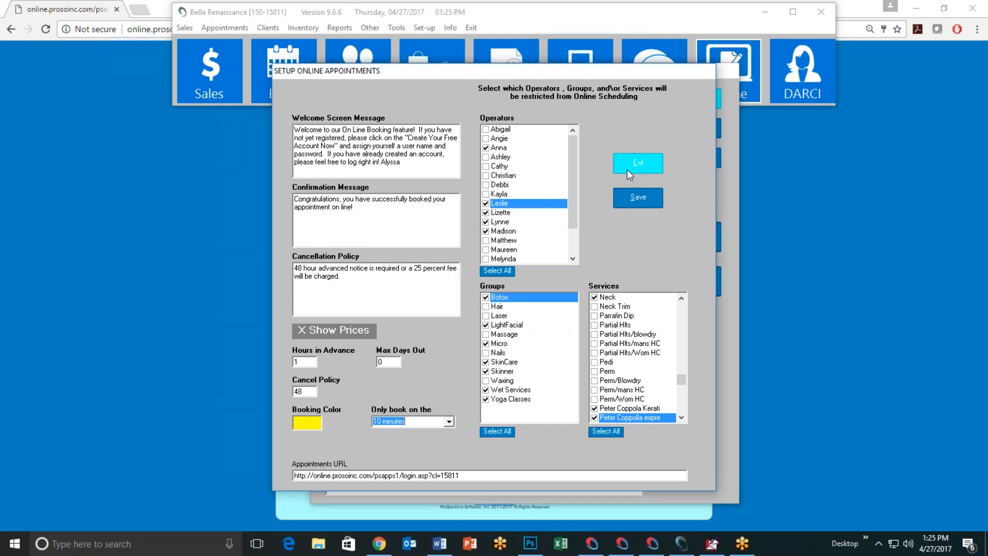
Leave the online appointments and store setup and open the appointment book.
click(638, 163)
click(698, 282)
click(295, 76)
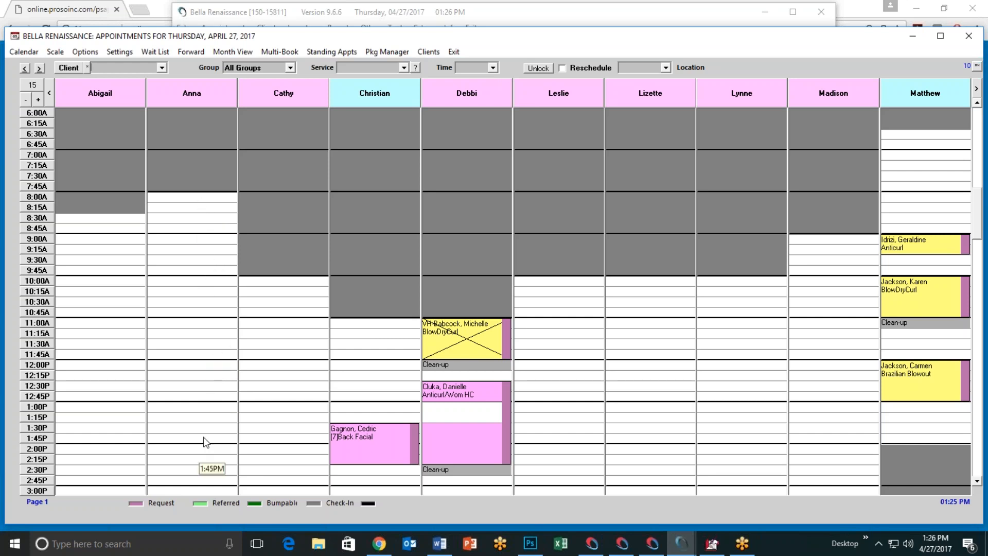
Place a 7:00-hour FINISH TIME blockout in the second operator's column, starting at 8:00 AM.
click(493, 67)
mouse_move(493, 90)
mouse_down()
mouse_move(495, 114)
mouse_move(493, 101)
mouse_up()
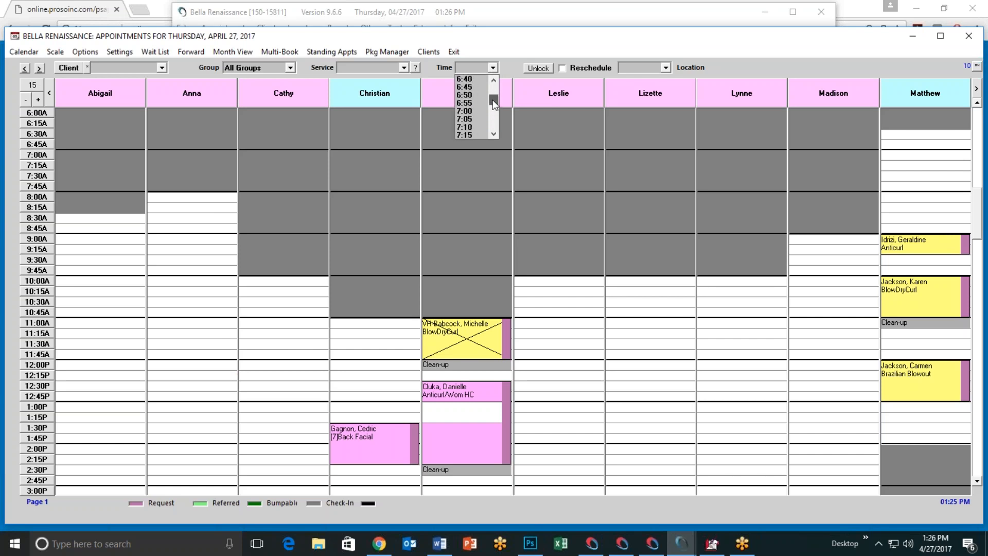
click(475, 110)
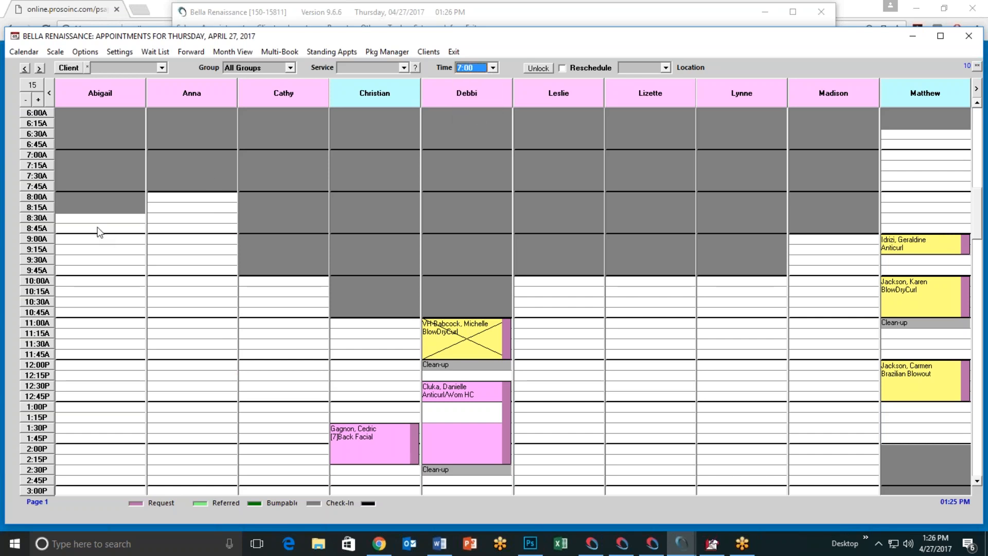
right_click(171, 201)
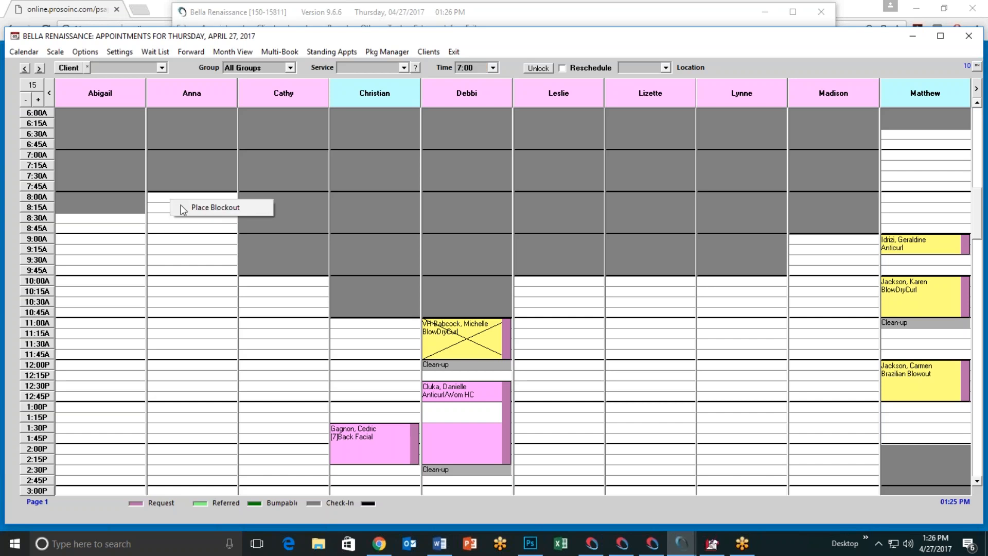
click(185, 207)
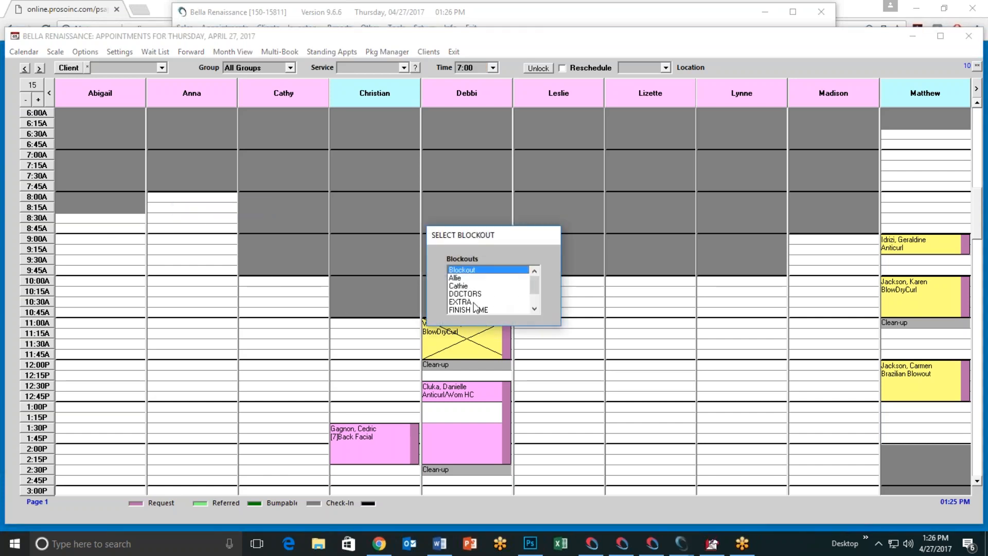
drag(533, 282, 536, 310)
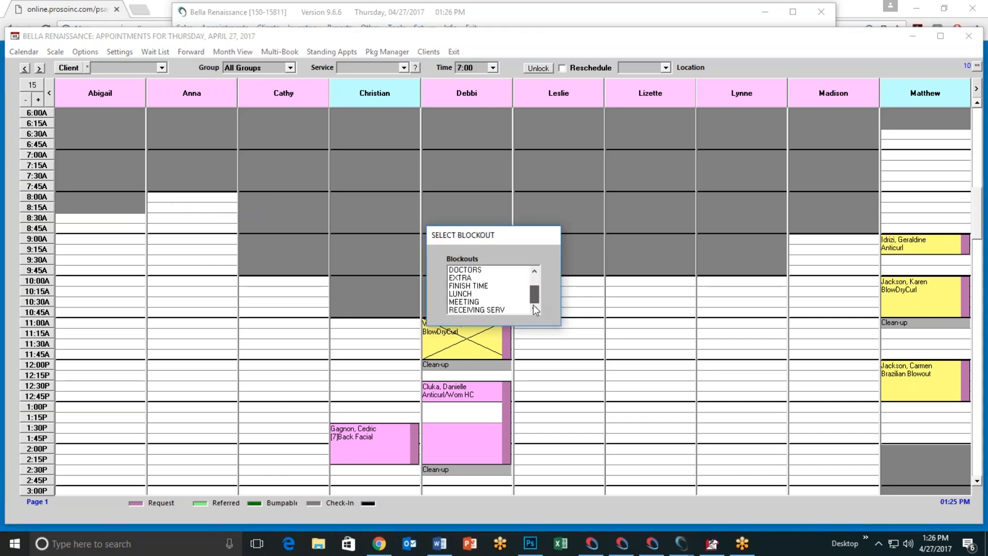
double_click(481, 286)
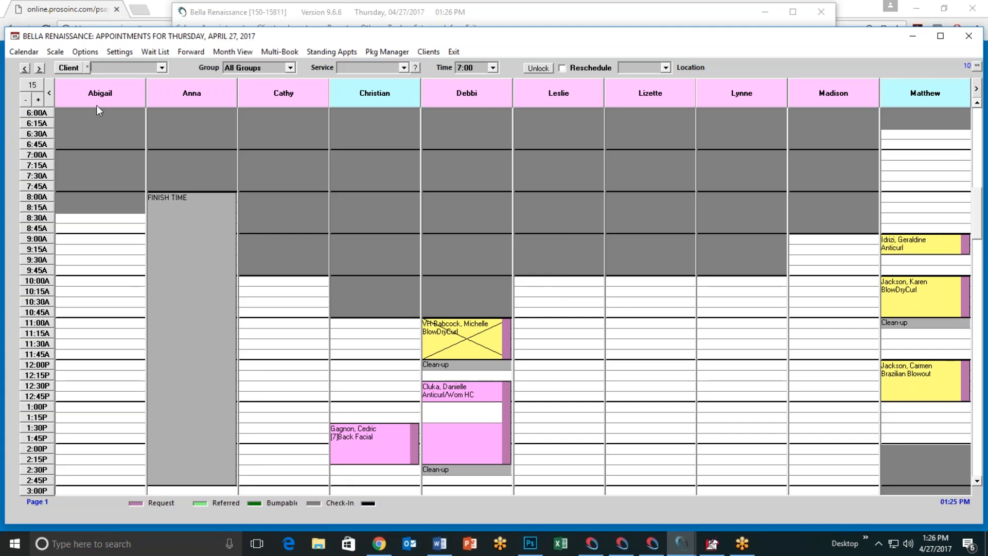
Look up clients under the letter D and select one for the new appointment.
click(69, 67)
click(400, 218)
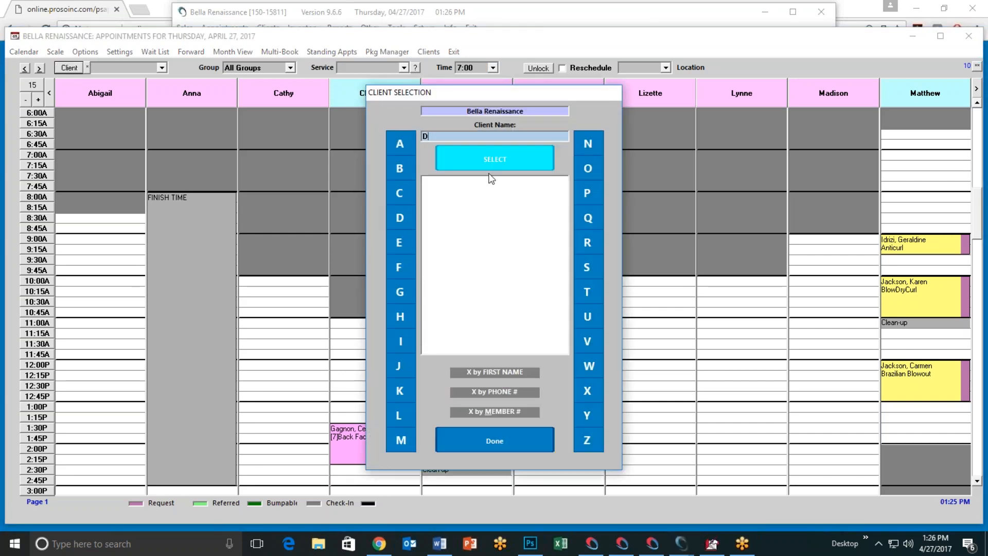
click(477, 160)
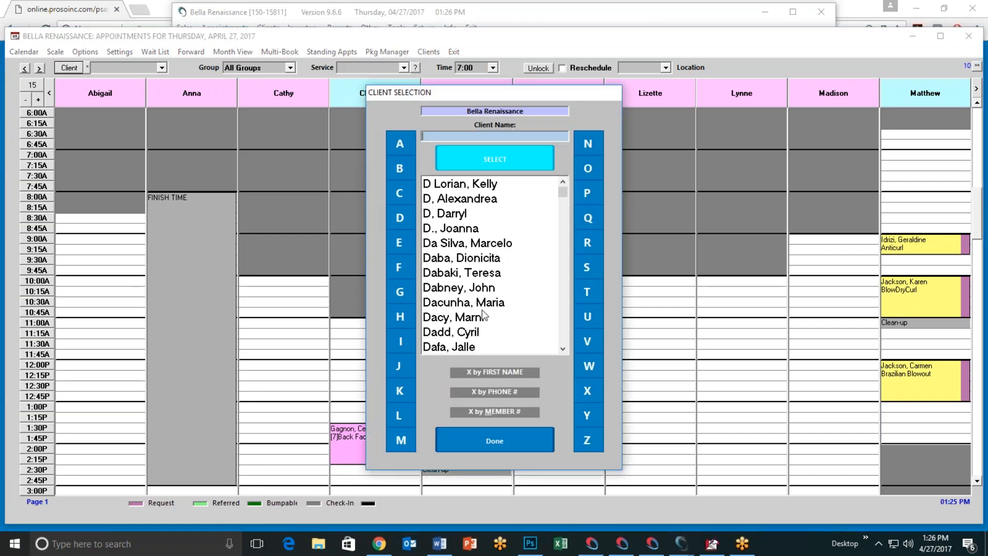
double_click(464, 317)
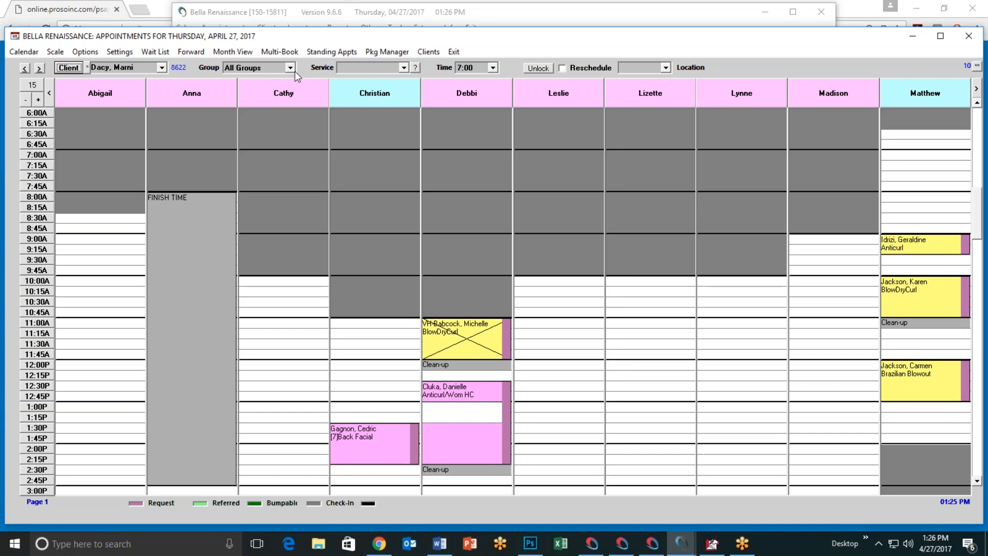
View the appointment book for the Hair group and the Nails group, and show All Groups again.
click(290, 68)
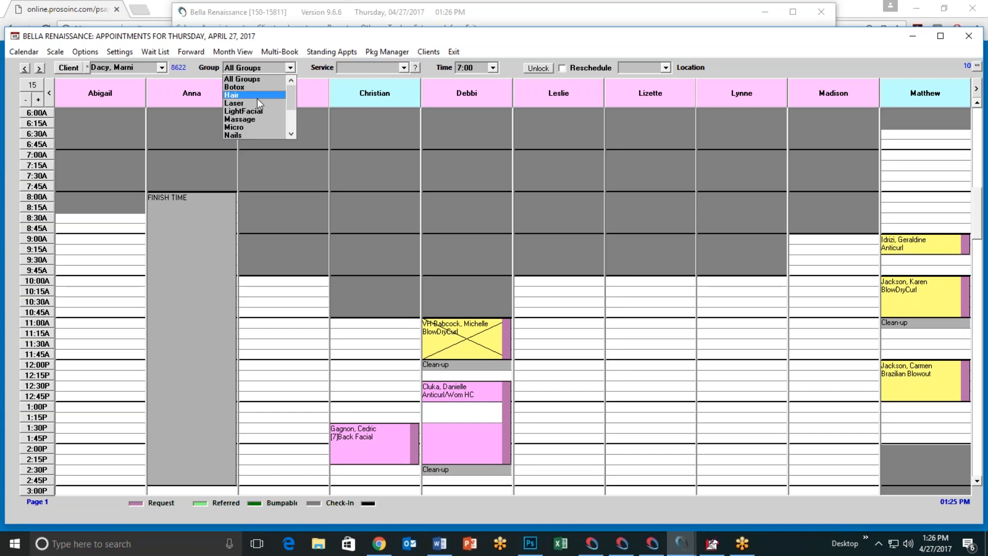
click(257, 98)
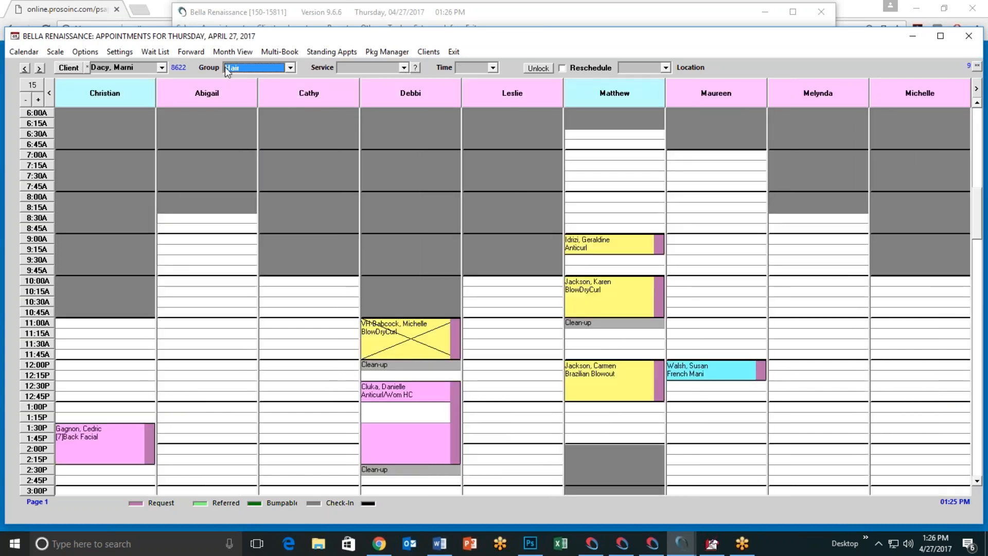
click(290, 68)
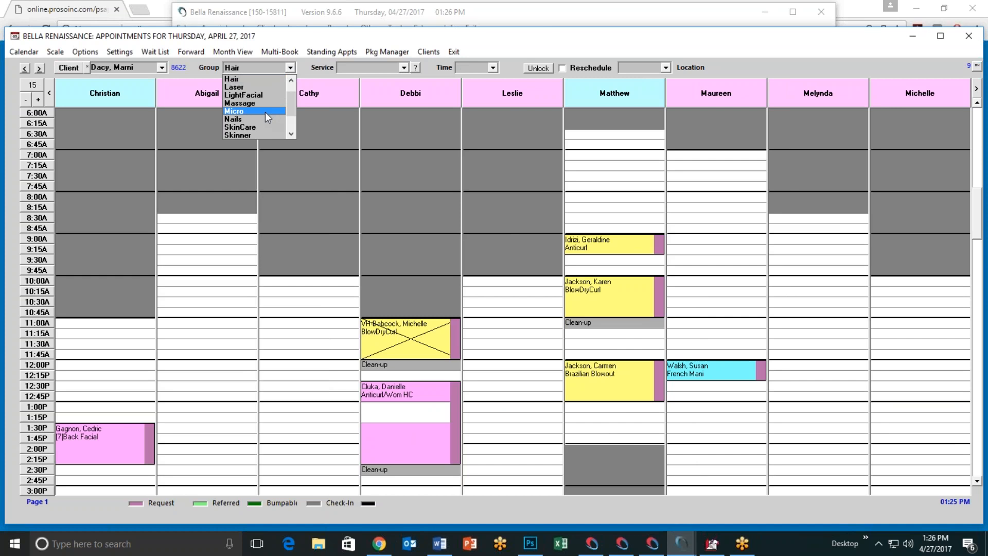
click(266, 119)
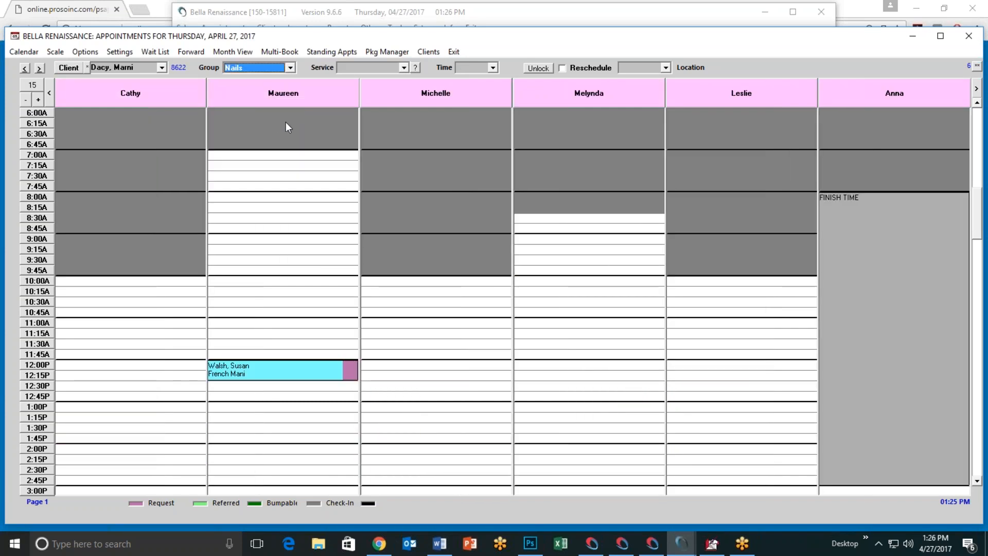
click(291, 68)
scroll(276, 104, up, 3)
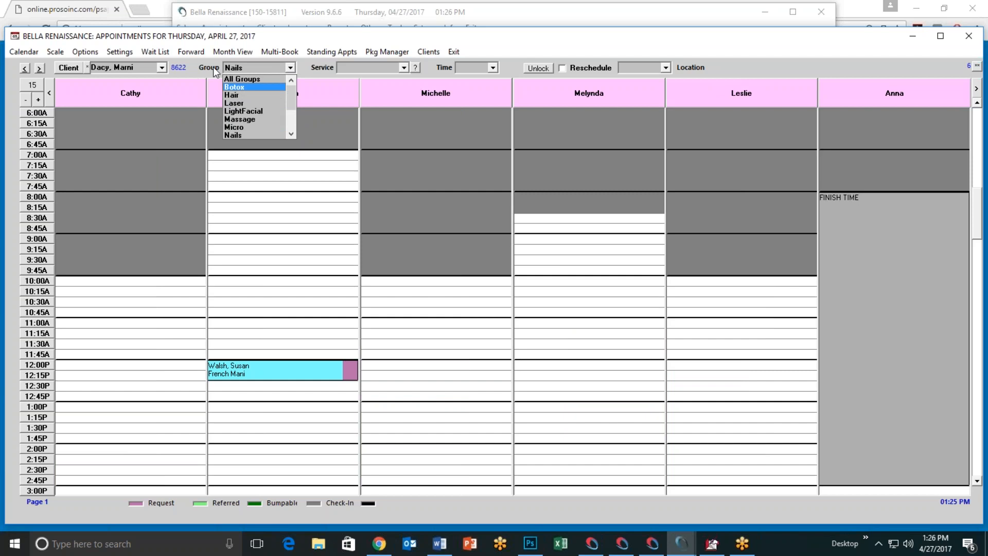
click(242, 79)
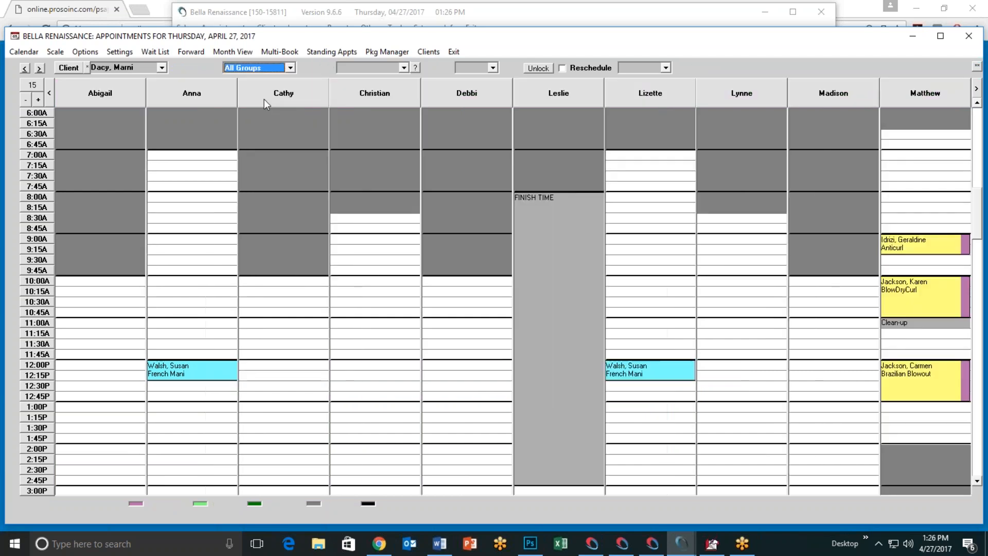
View the price list of the operator who has the FINISH TIME blockout and close it.
right_click(189, 98)
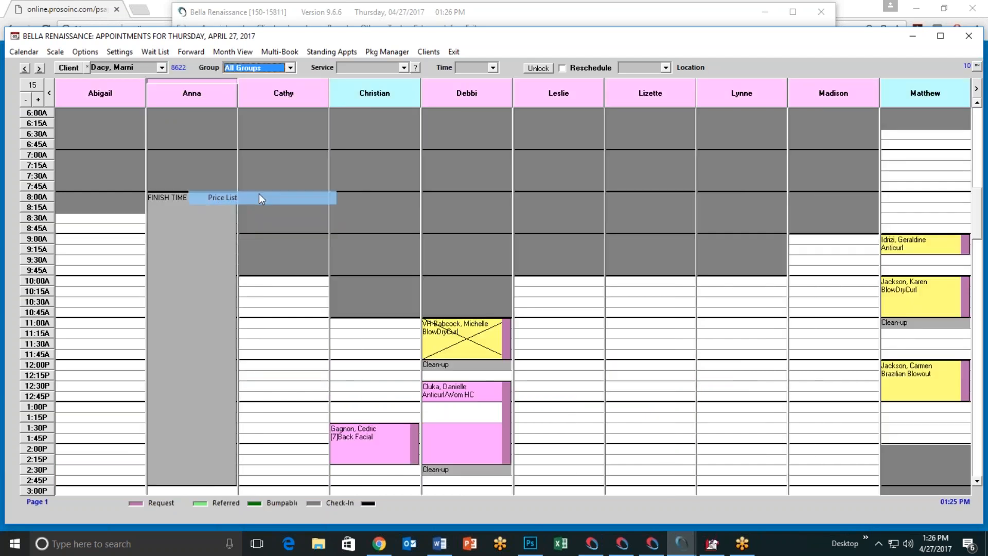
click(256, 197)
click(311, 110)
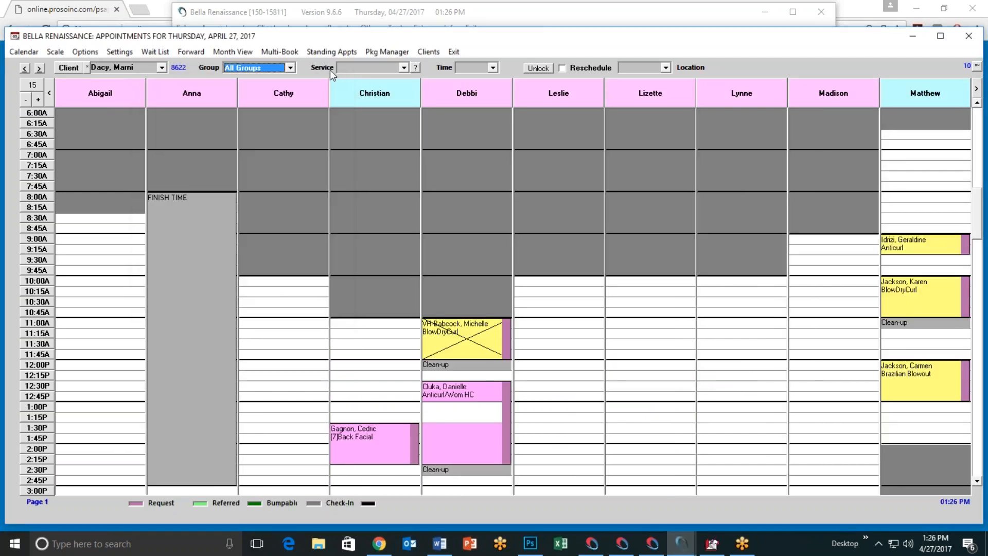
Choose the Nails group and the French Mani service for the selected client's appointment.
click(281, 68)
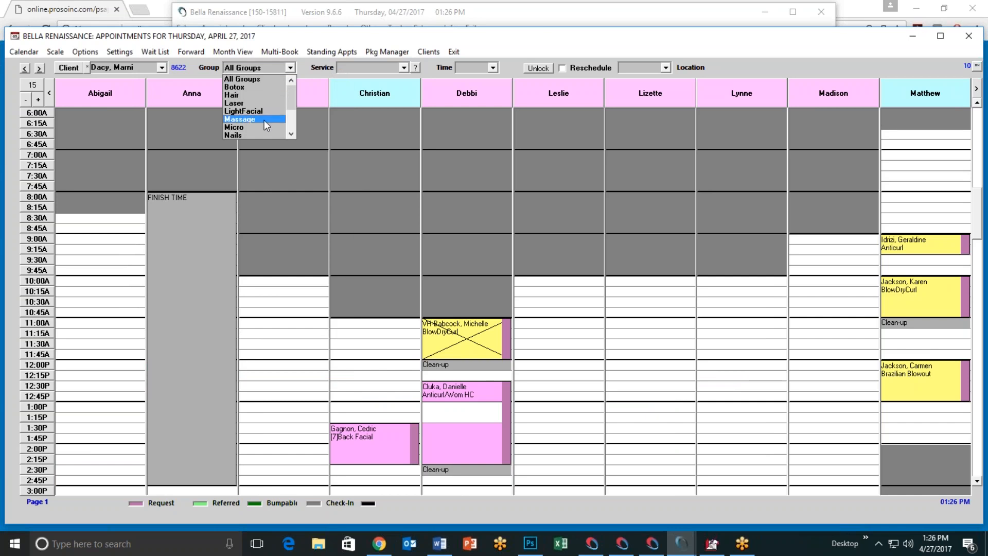
click(261, 133)
click(404, 67)
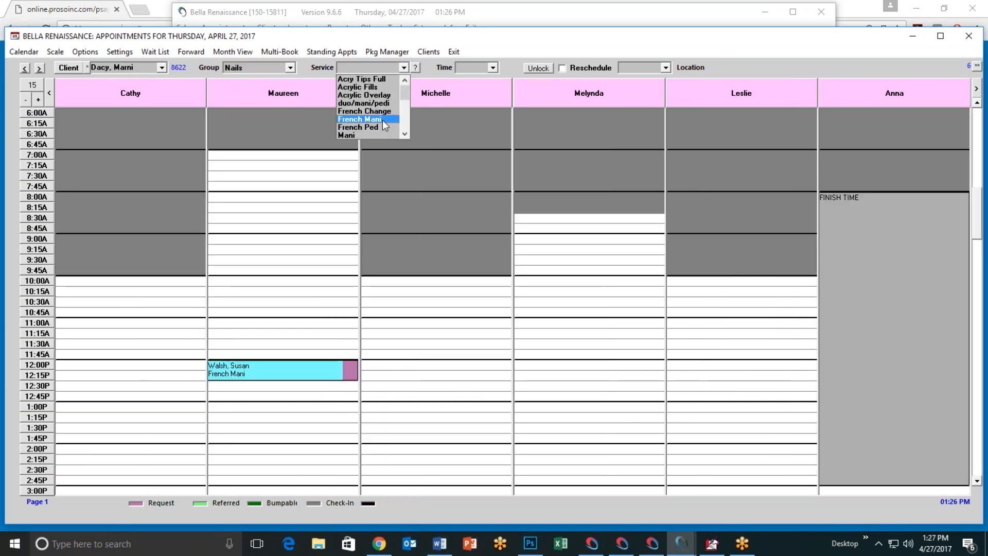
click(383, 120)
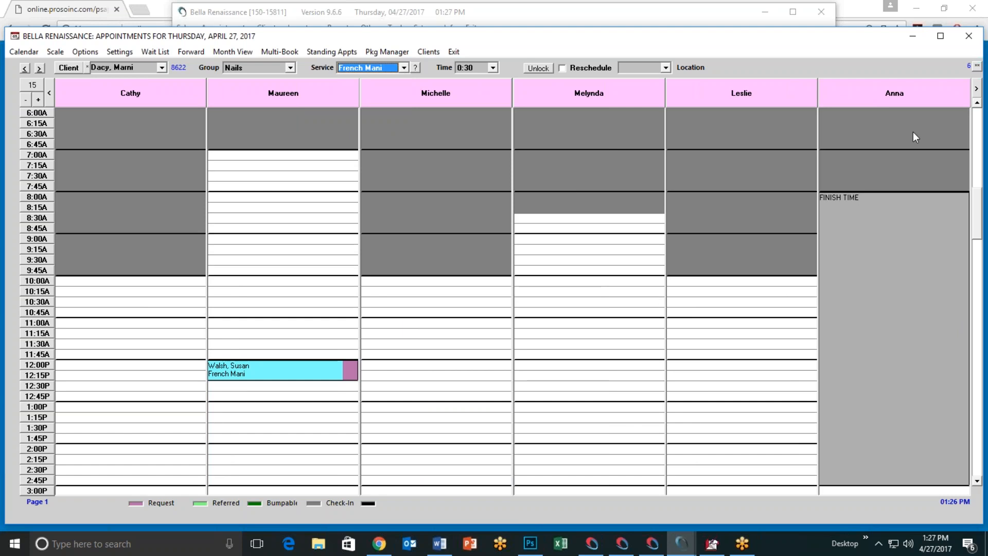
Book the French Mani appointment at 10:00 AM inside the operator's FINISH TIME blockout.
click(968, 34)
click(841, 281)
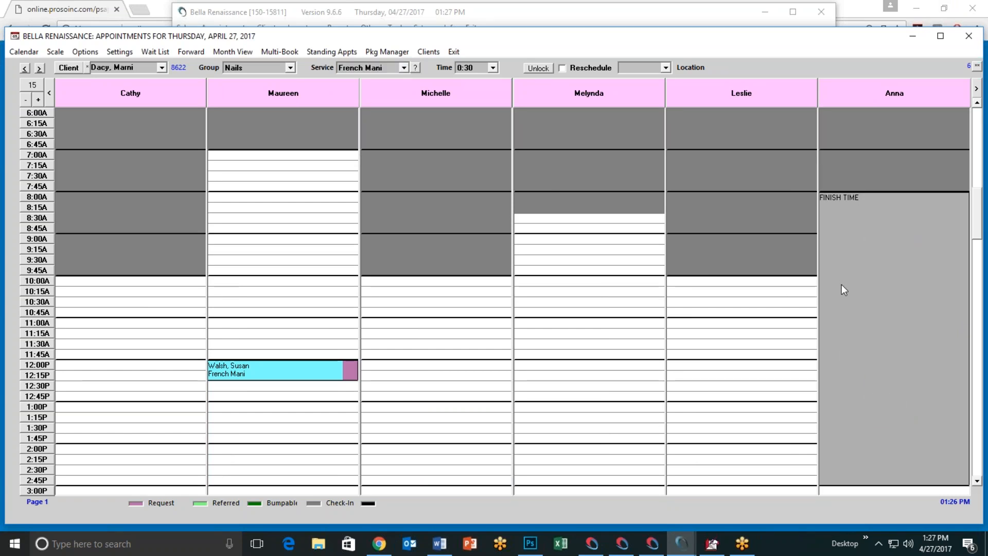
right_click(842, 286)
click(866, 305)
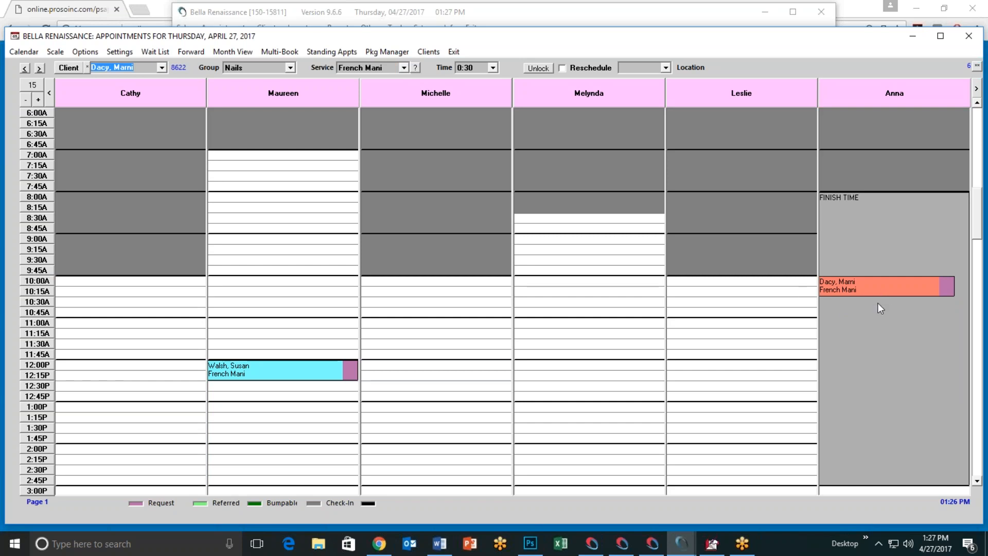
Open the French Mani appointment's check-out in the register and exit without completing the transaction.
right_click(879, 283)
mouse_move(879, 304)
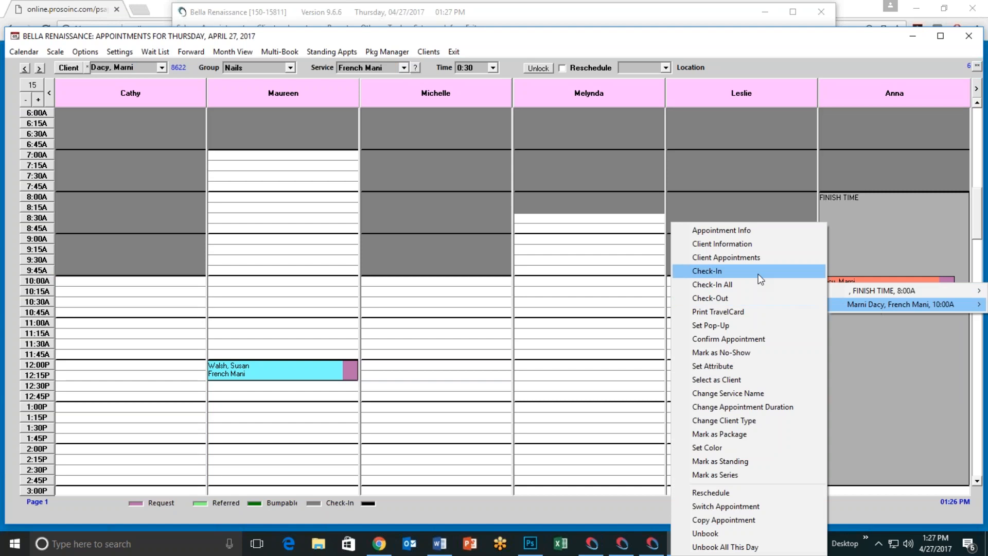
click(750, 298)
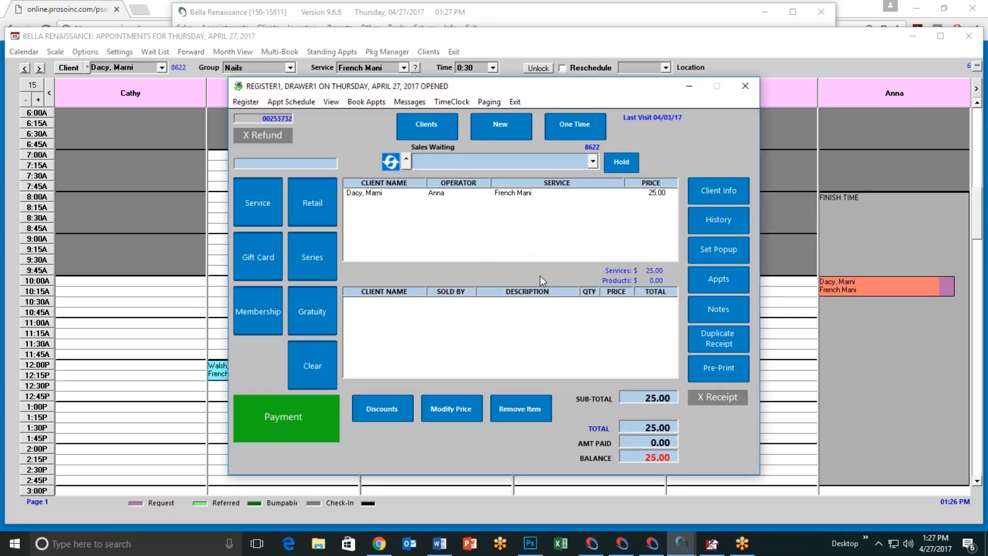
click(516, 103)
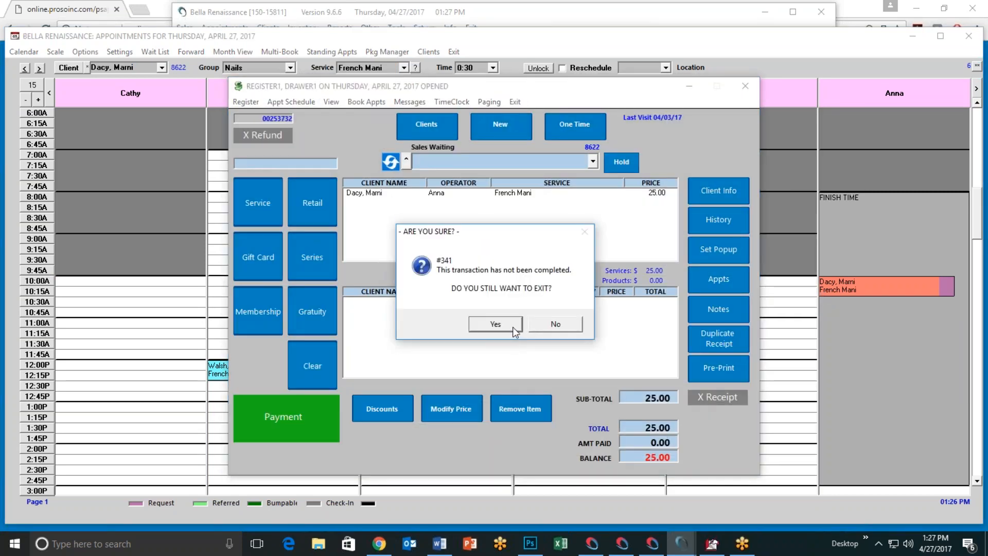
click(509, 324)
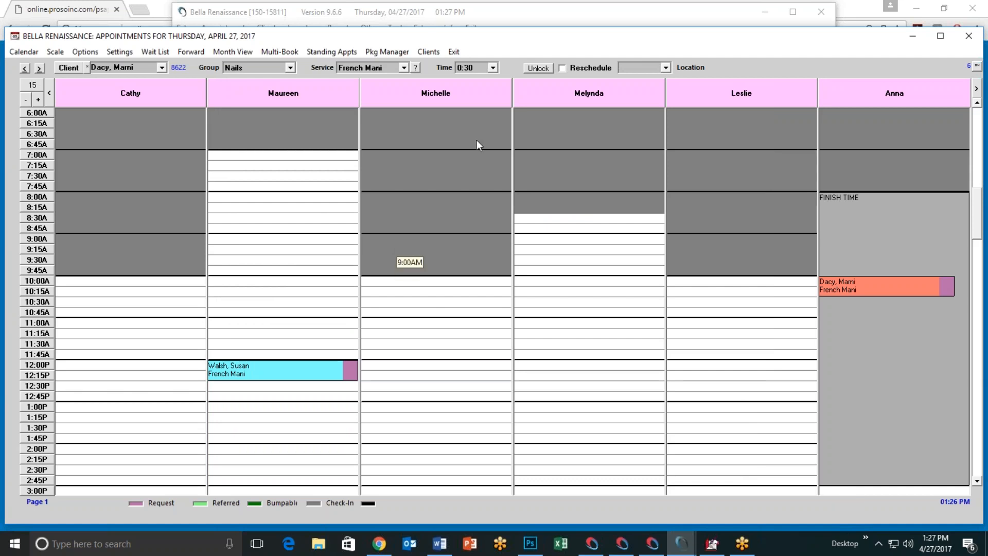
Close the appointment book and set online appointments to be bookable only on the Hour.
click(455, 52)
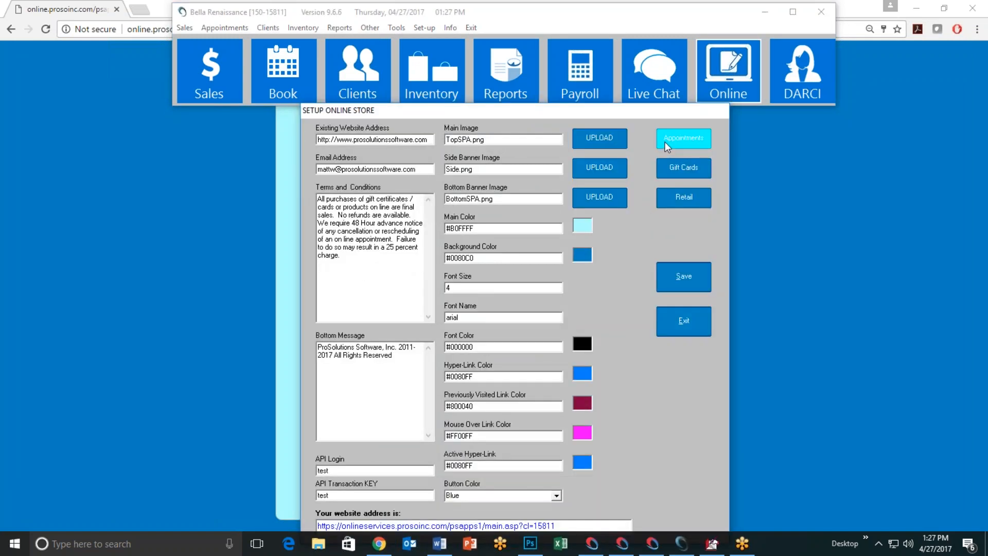
click(665, 140)
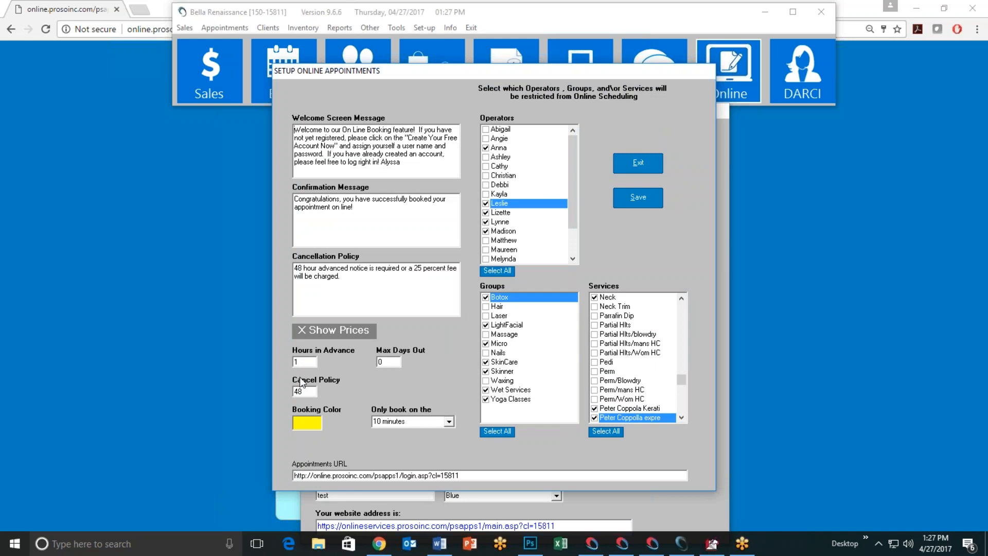
click(449, 422)
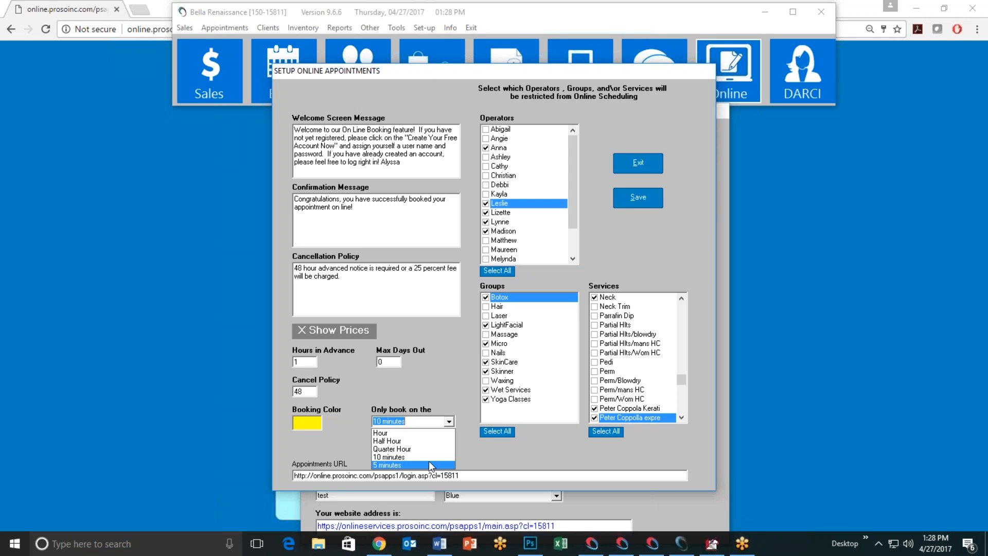
click(410, 434)
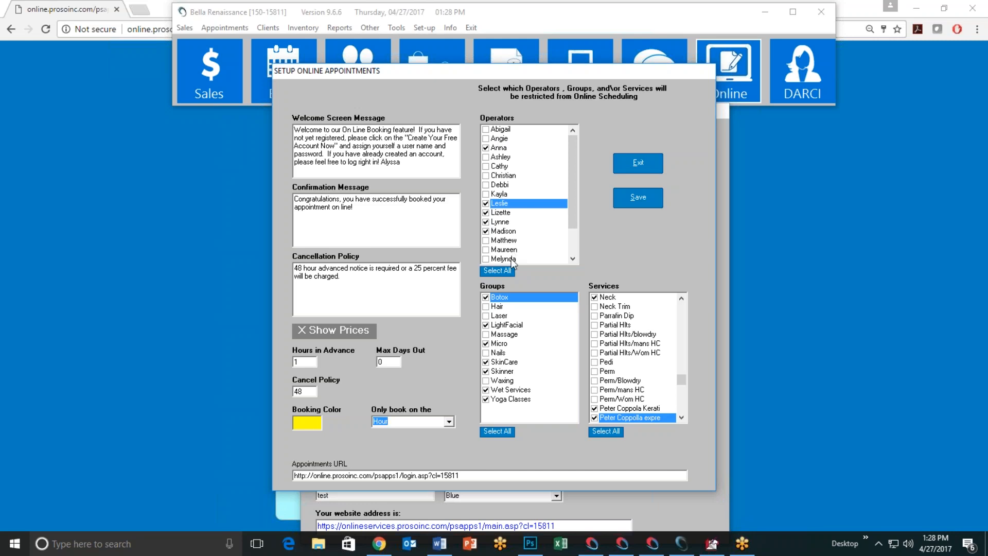
Lift the online scheduling restriction from the operator who has the FINISH TIME blockout, and briefly toggle it for two other operators.
drag(578, 172, 578, 141)
click(486, 148)
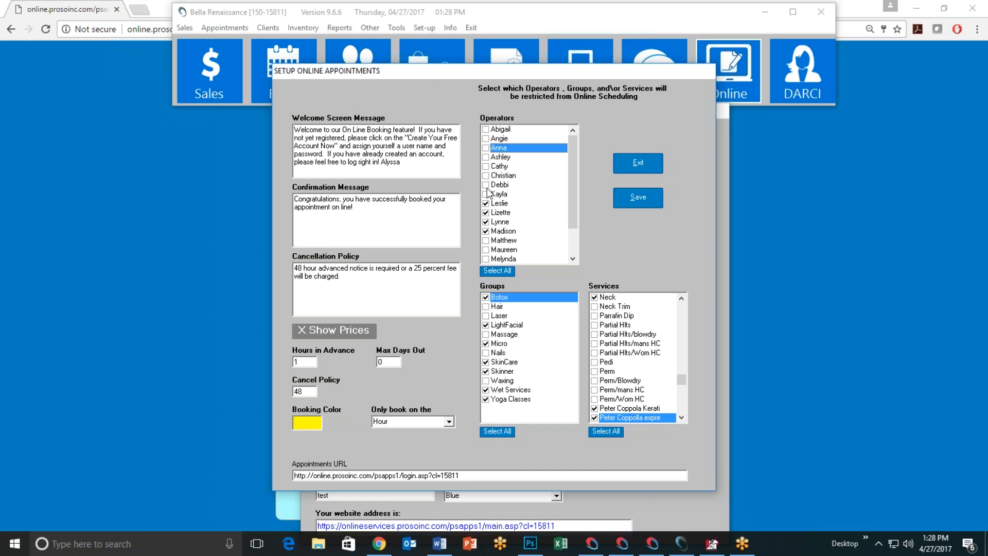
click(486, 185)
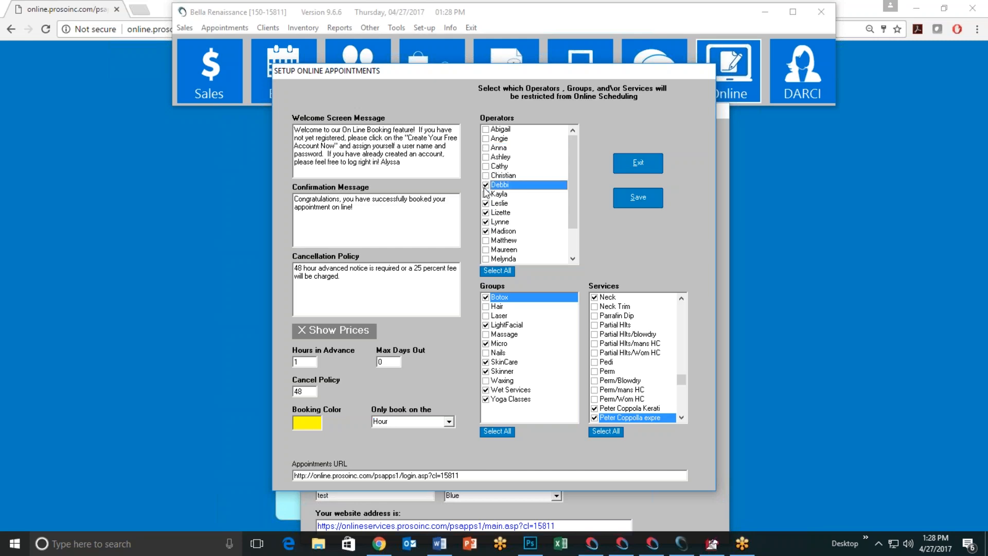
click(486, 250)
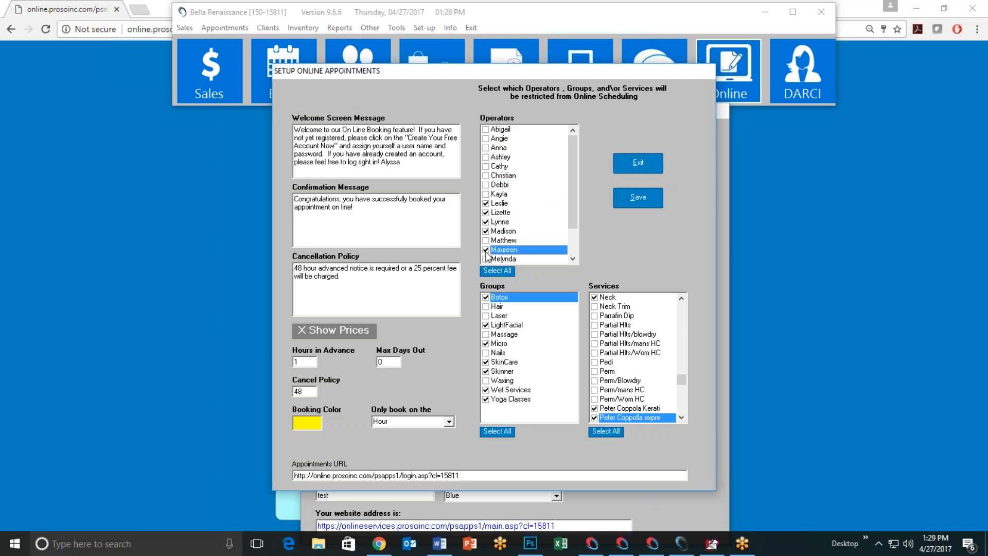
click(486, 250)
drag(576, 184, 584, 229)
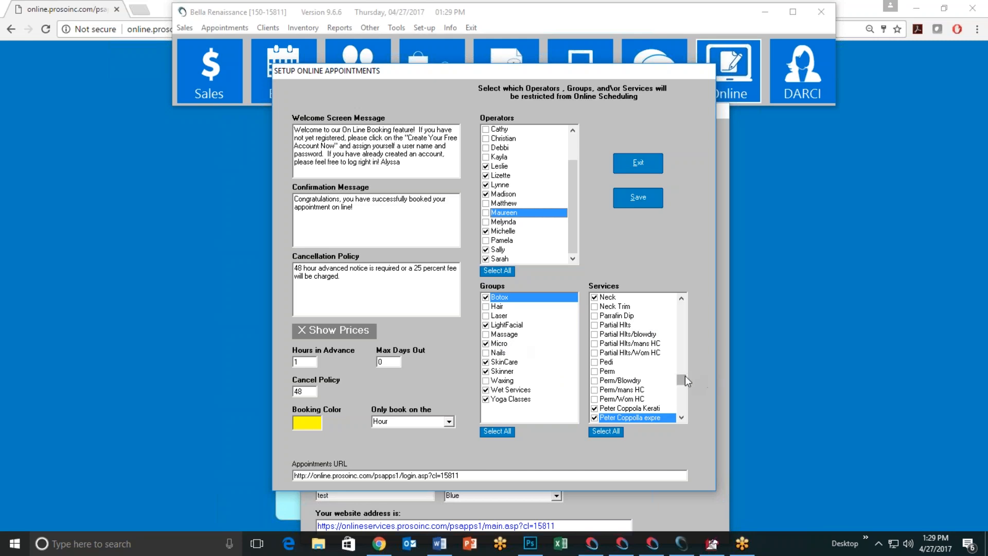
Review the restricted services, save the online appointment settings, and save and close the online store setup.
mouse_move(684, 380)
mouse_down()
mouse_move(685, 419)
mouse_move(690, 366)
mouse_up()
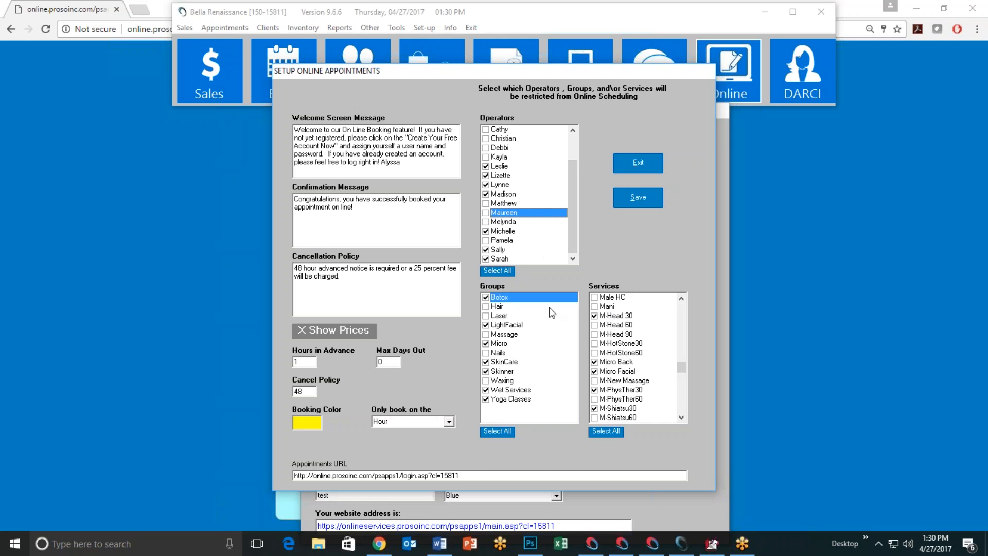
click(641, 201)
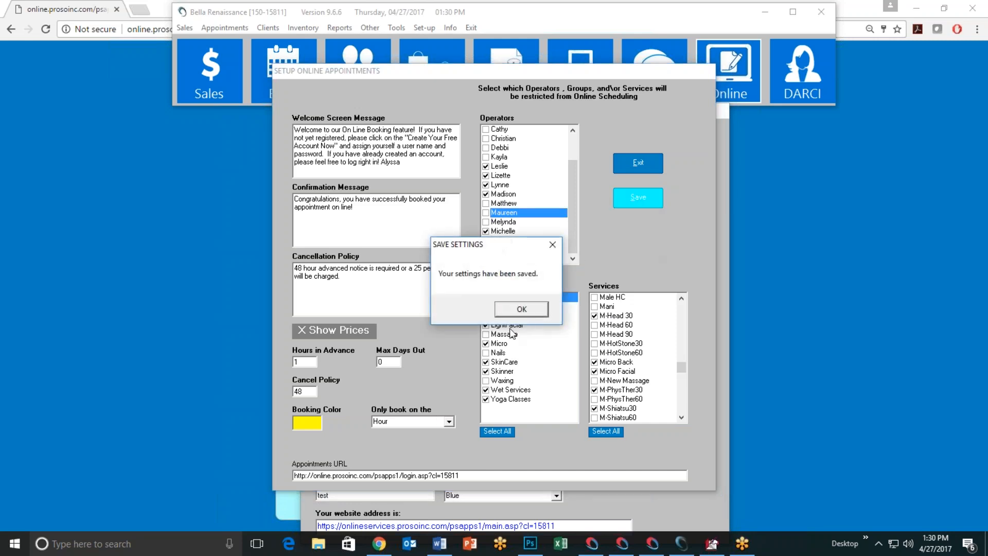
click(523, 311)
click(633, 163)
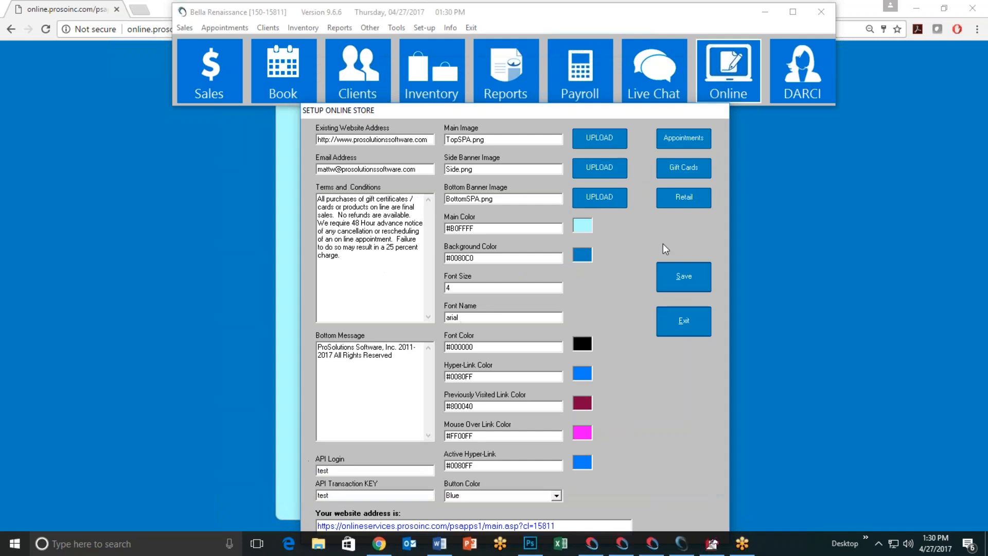
click(523, 309)
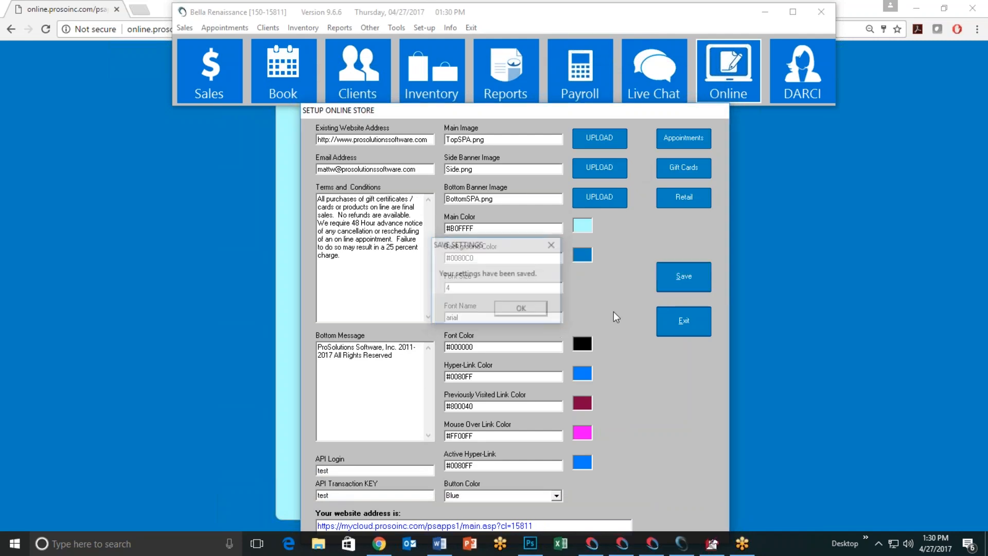
click(684, 320)
Switch to the browser, view the live store's main page, and go to the Book Now login page and select its address.
click(196, 231)
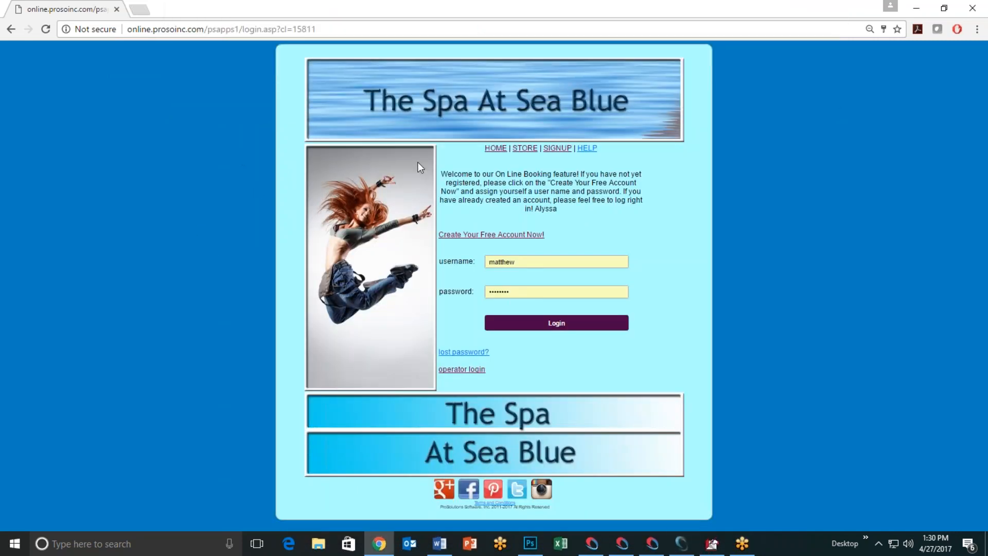
click(525, 148)
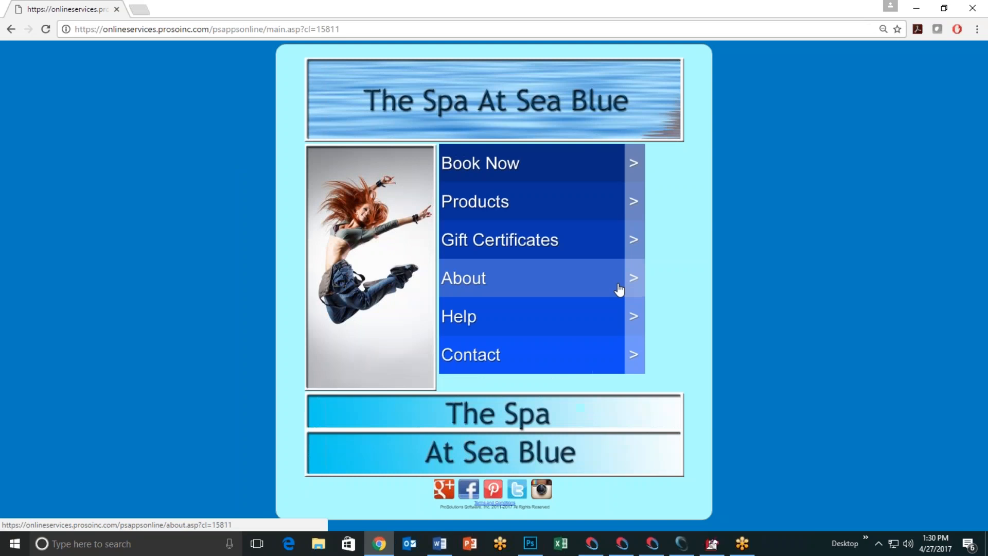
click(632, 177)
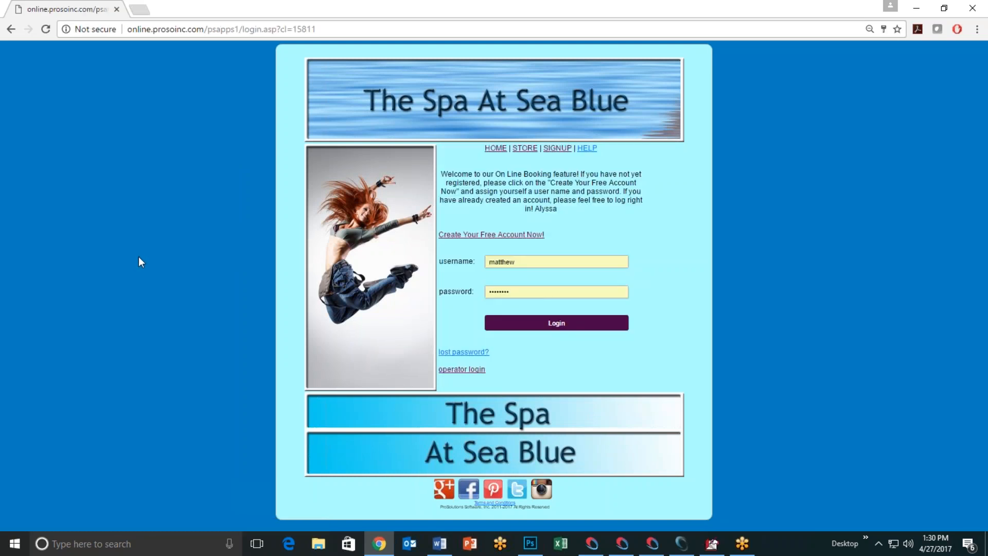
click(328, 29)
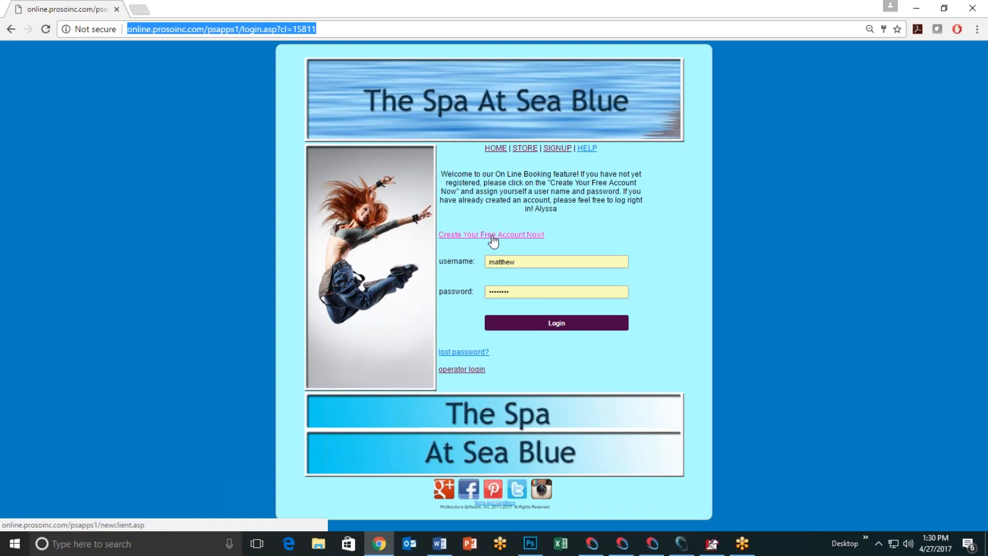
Fill in the username and password of the second saved account and log in to online booking.
click(488, 268)
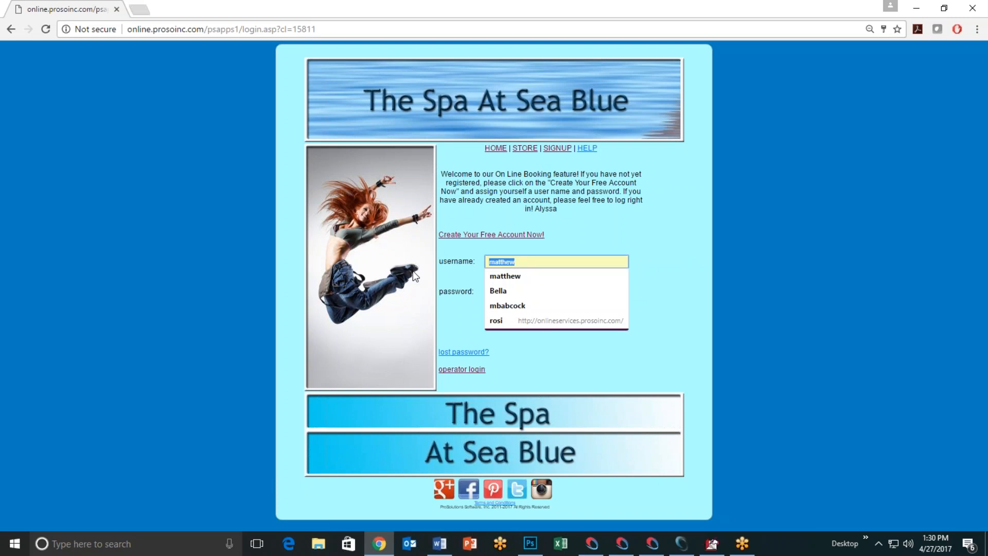
click(488, 290)
click(524, 291)
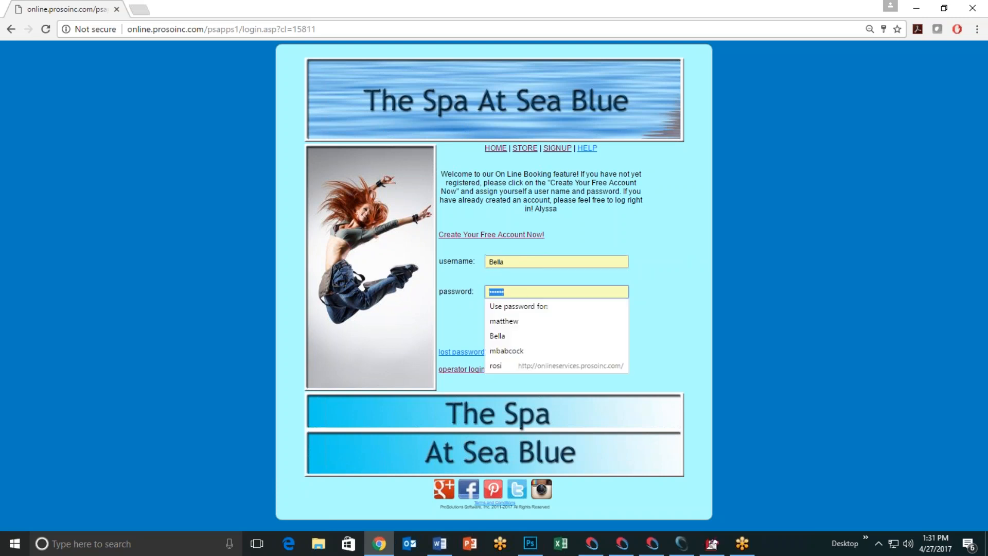
click(507, 340)
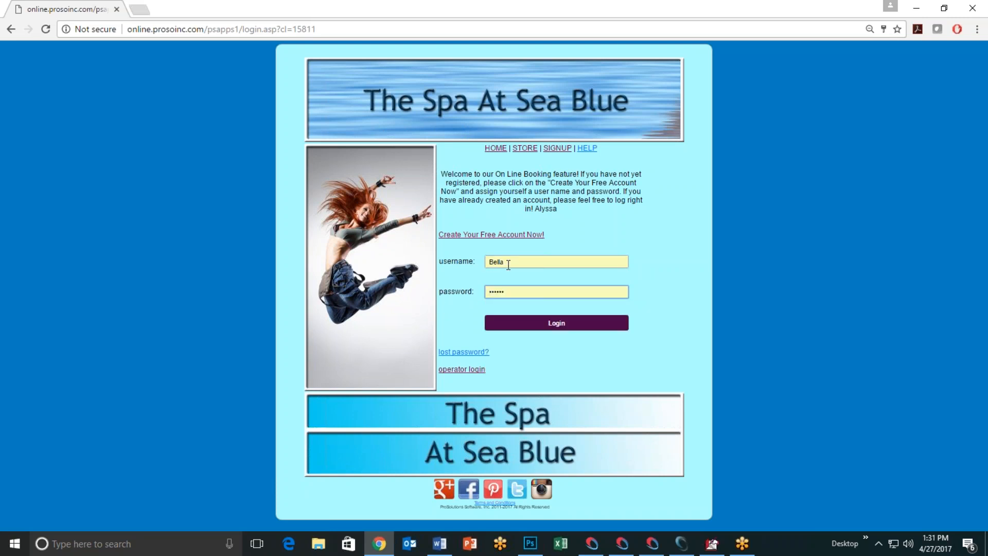
click(555, 324)
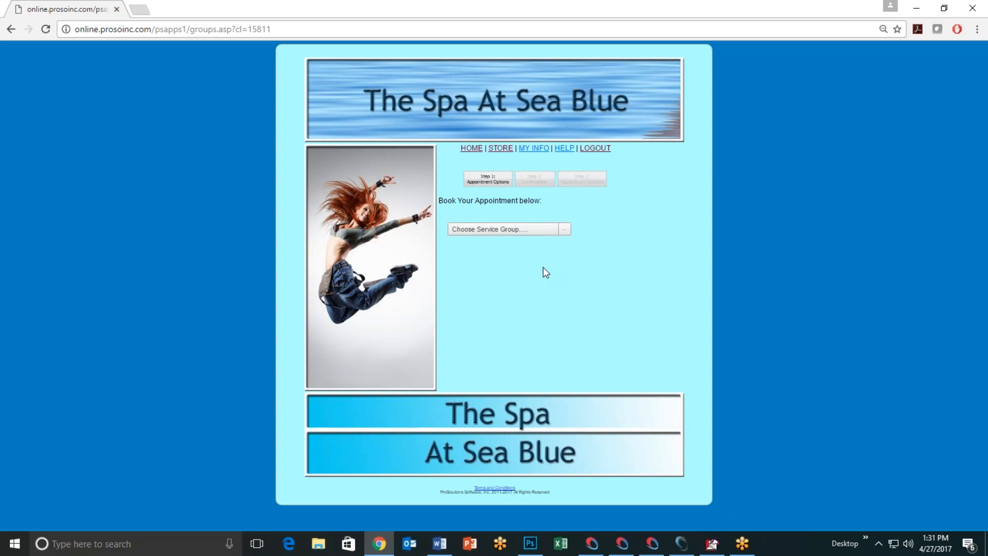
Choose the Hair service group and the SHAMPOO/SET service for the online appointment.
key(ctrl+plus)
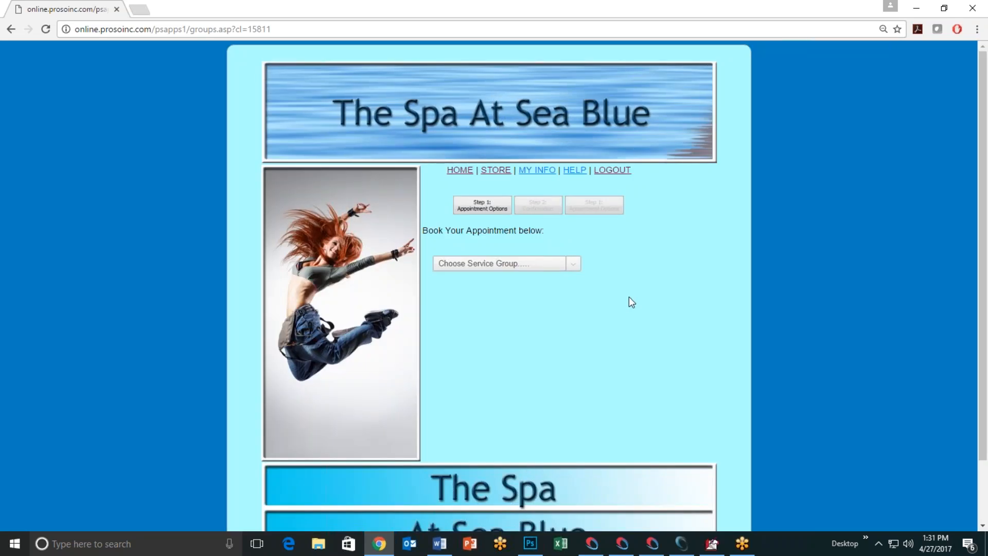
click(574, 266)
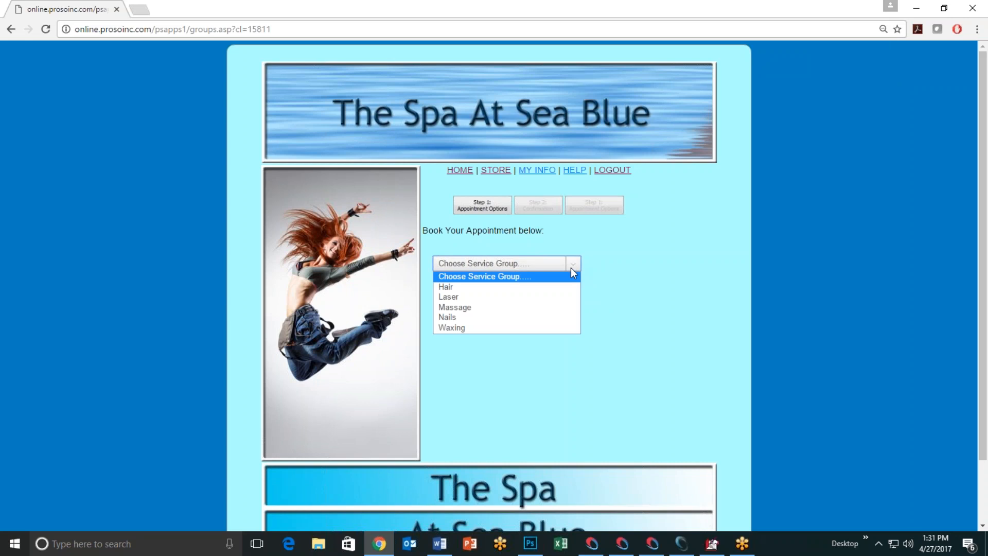
click(529, 287)
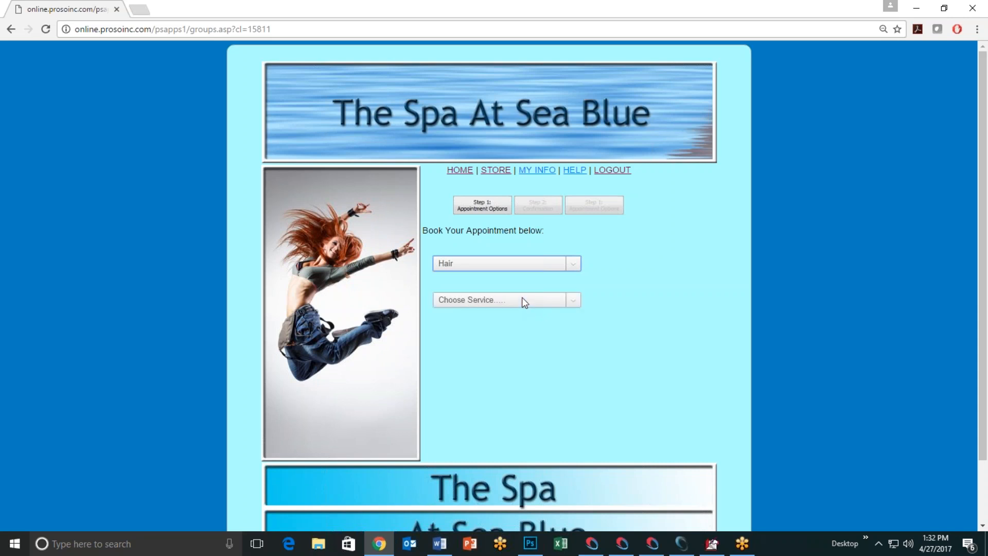
click(574, 302)
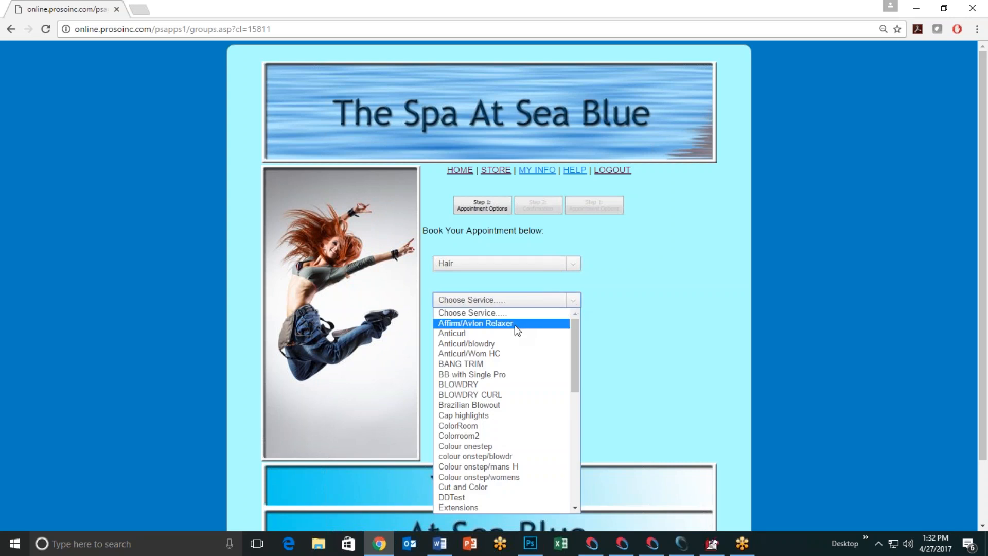
scroll(537, 368, down, 4)
scroll(535, 362, down, 6)
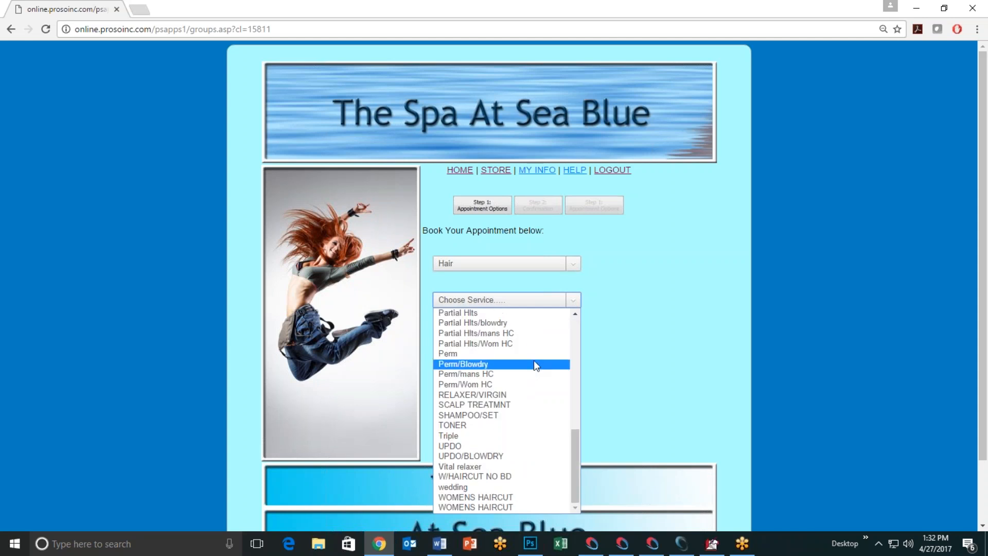
click(519, 423)
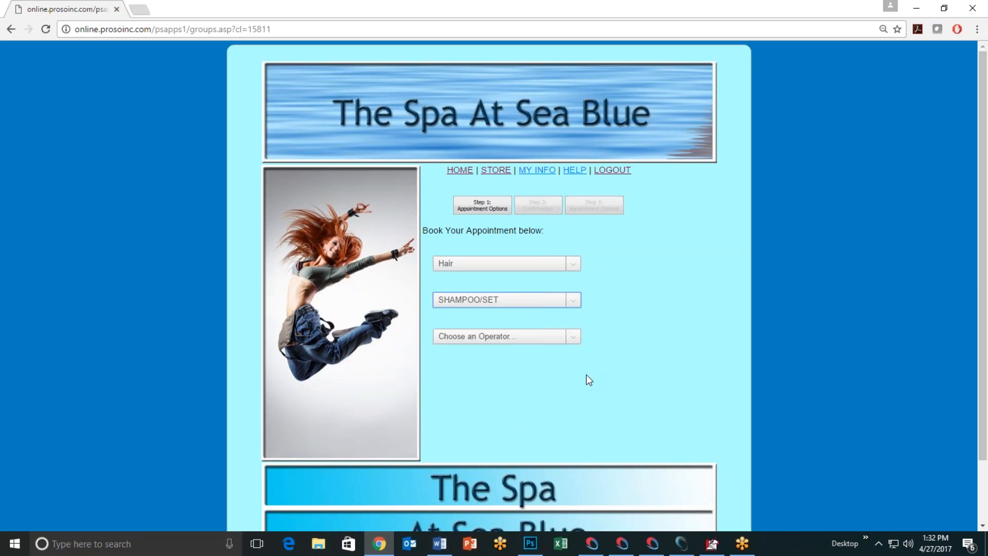
Choose the fourth named operator and the date 04/28/2017, and check the available times.
click(575, 338)
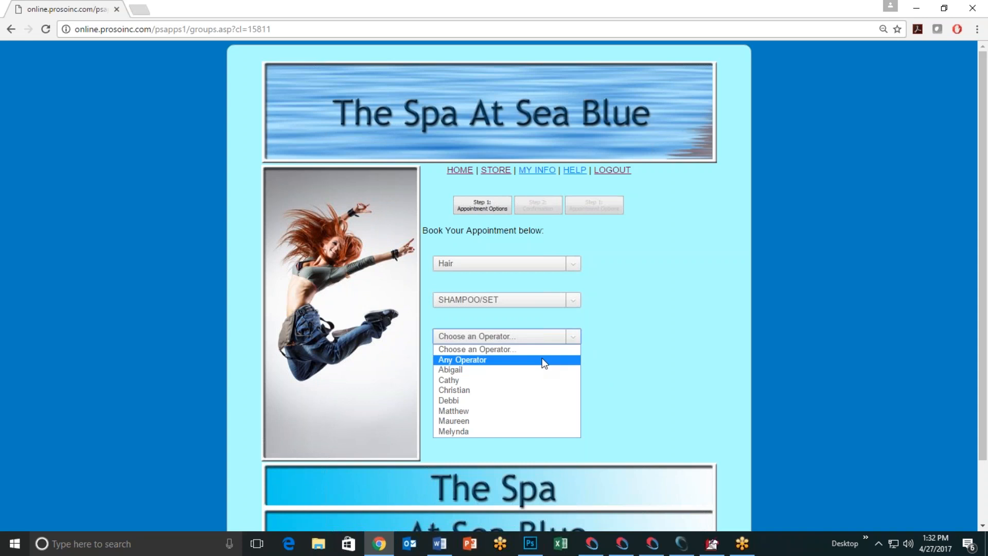
click(518, 402)
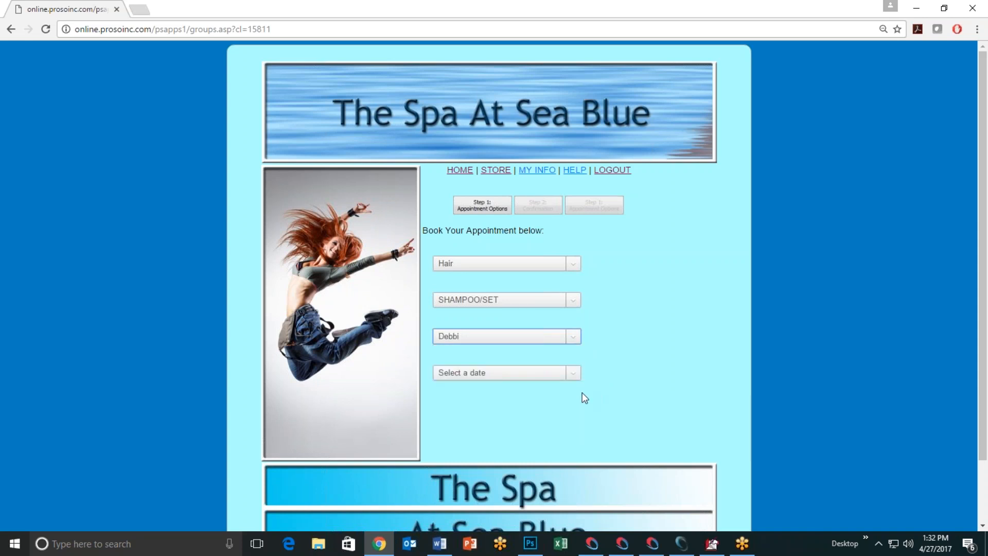
click(573, 373)
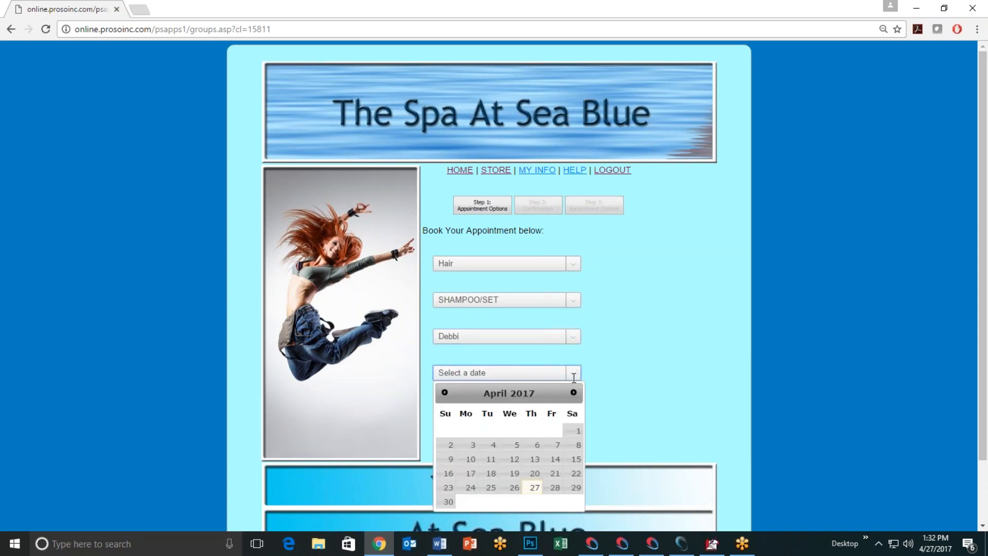
click(555, 489)
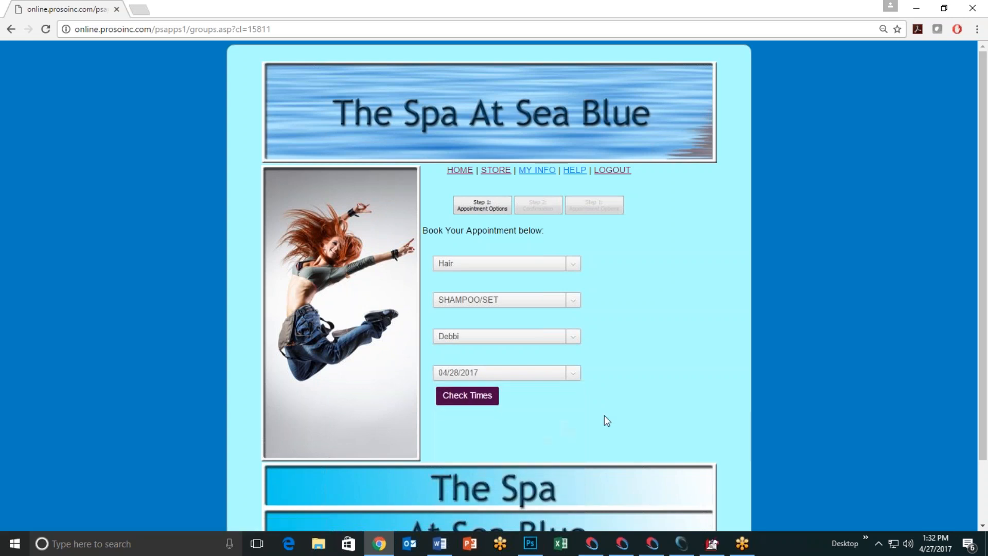
click(465, 398)
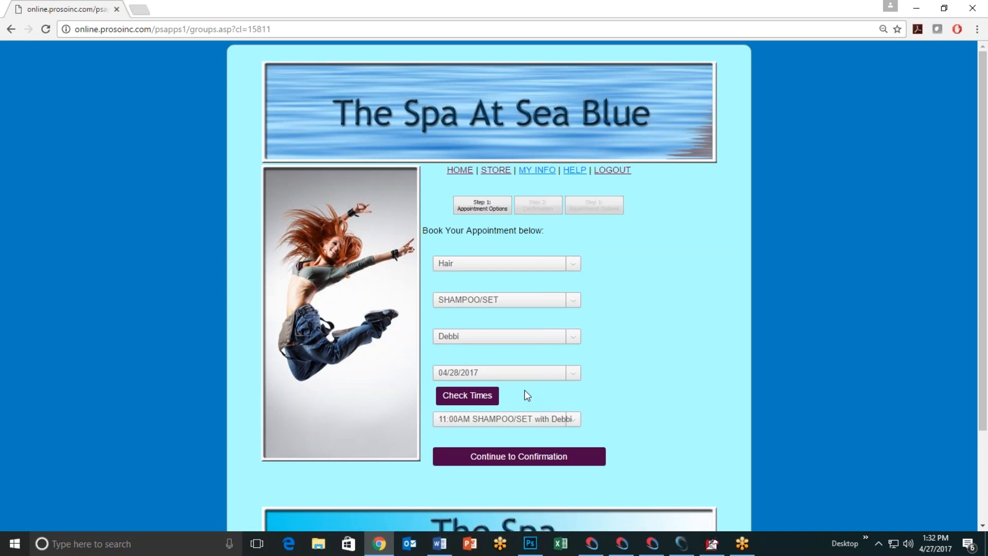
Choose the 1:00PM SHAMPOO/SET time, continue to confirmation, and book the appointment.
click(573, 420)
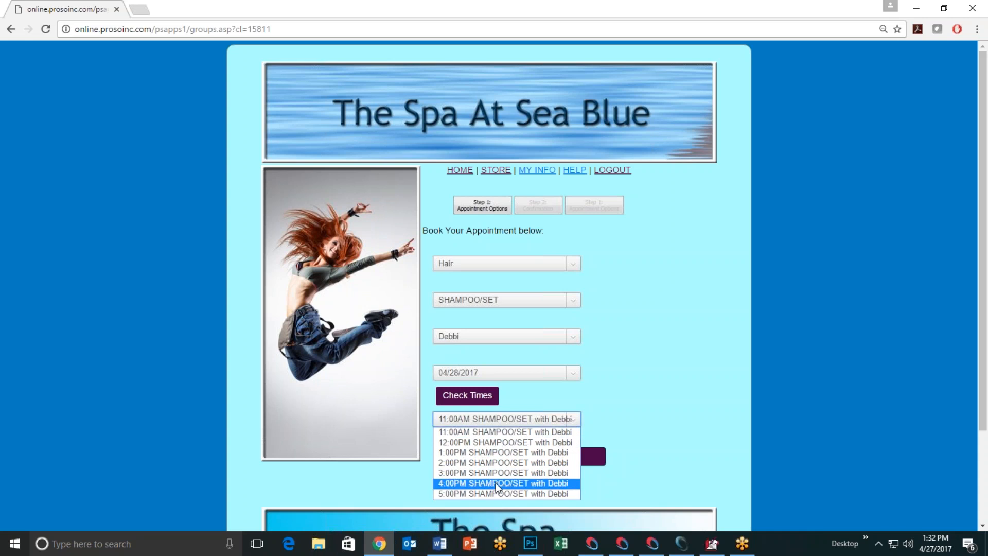
click(486, 453)
click(551, 457)
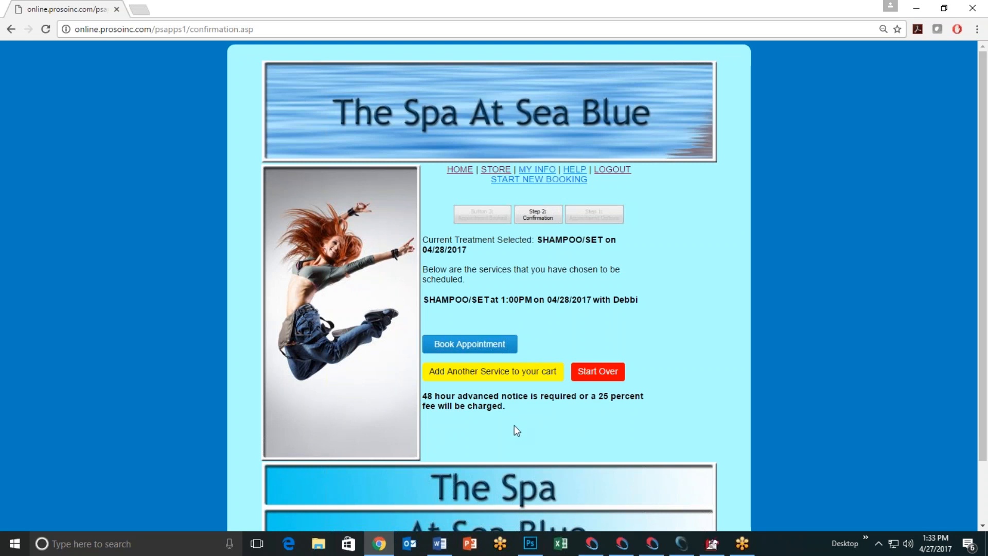
click(469, 342)
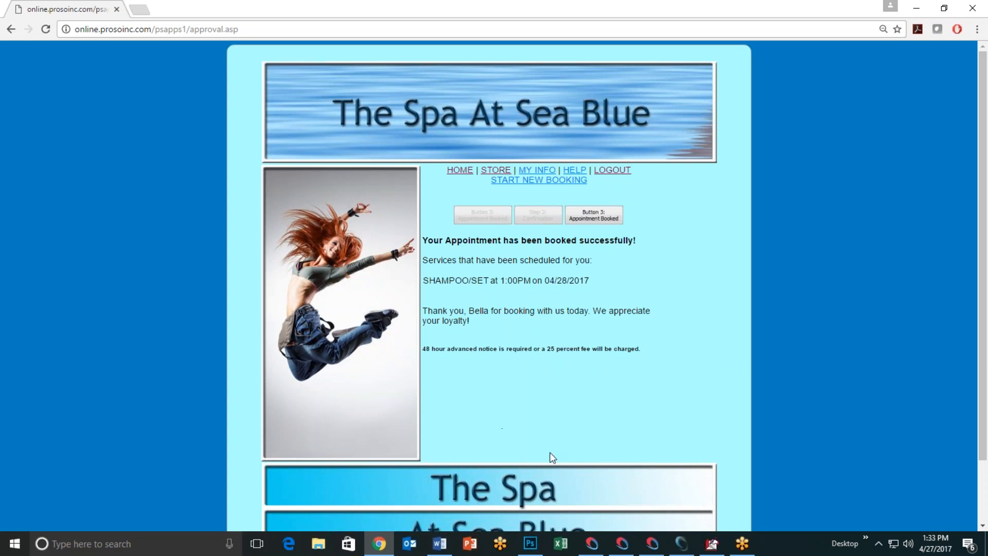
Switch to ProSolutions, check the new web booking in the appointment book for April 28, 2017, and close the book.
click(681, 543)
click(298, 90)
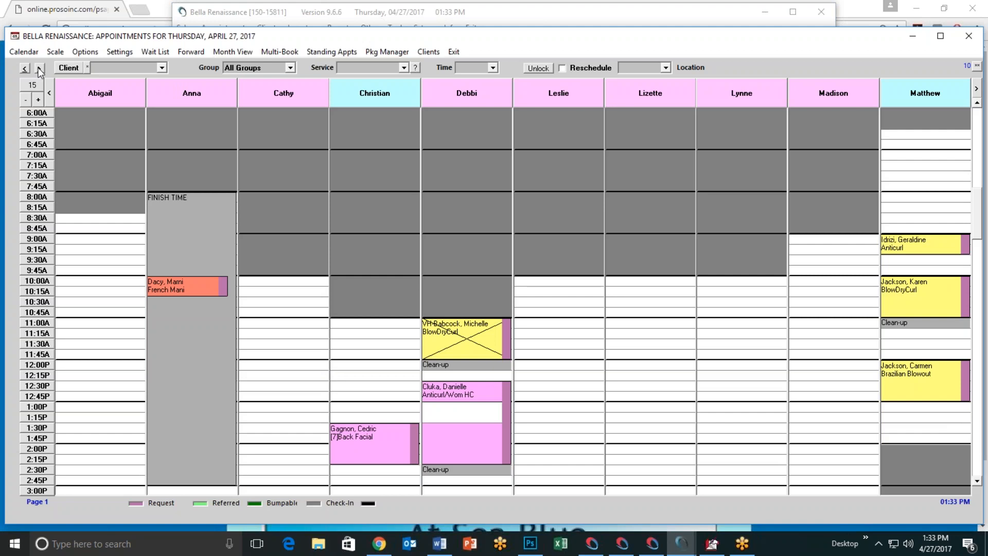
click(39, 68)
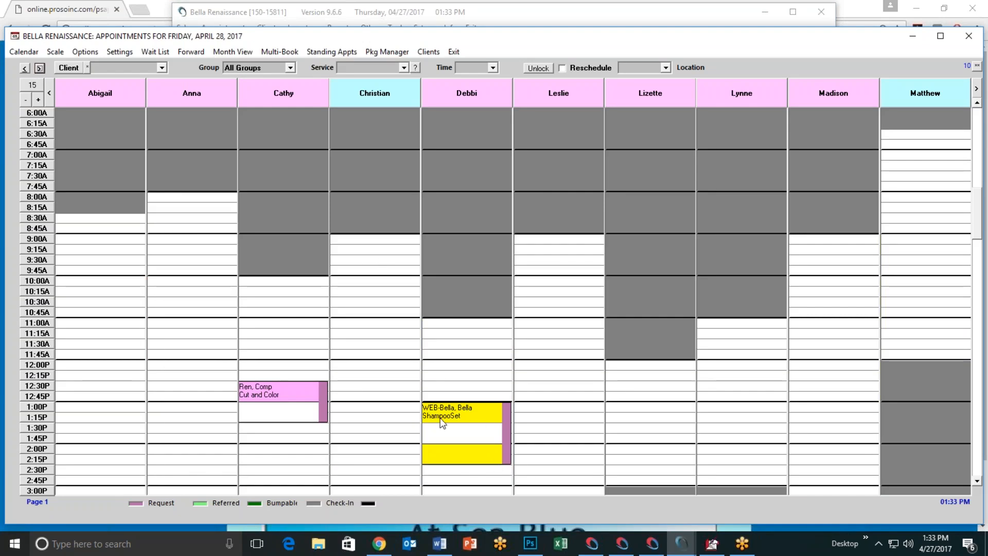
mouse_move(448, 423)
click(457, 54)
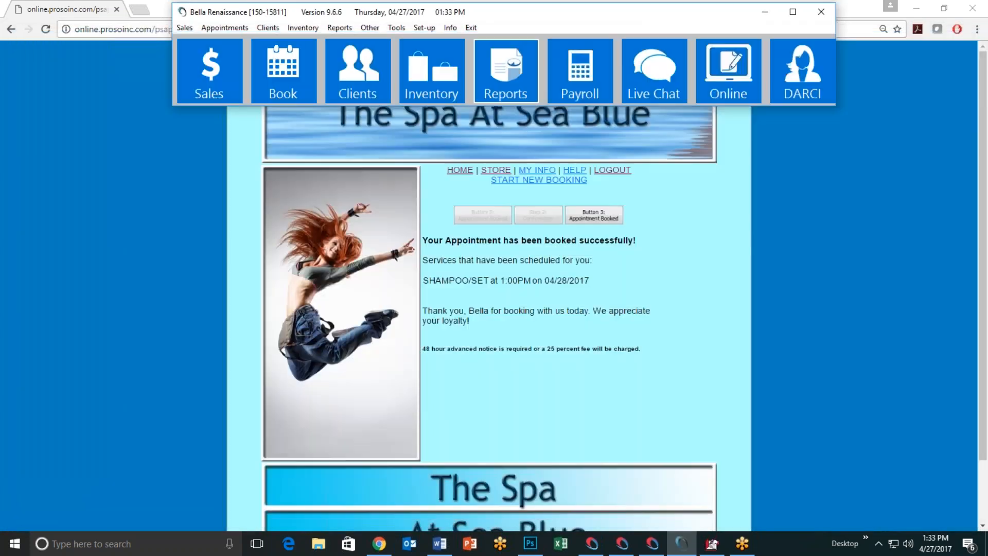
Log out of the client account and log in through the operator login with the operator's username and password.
click(612, 170)
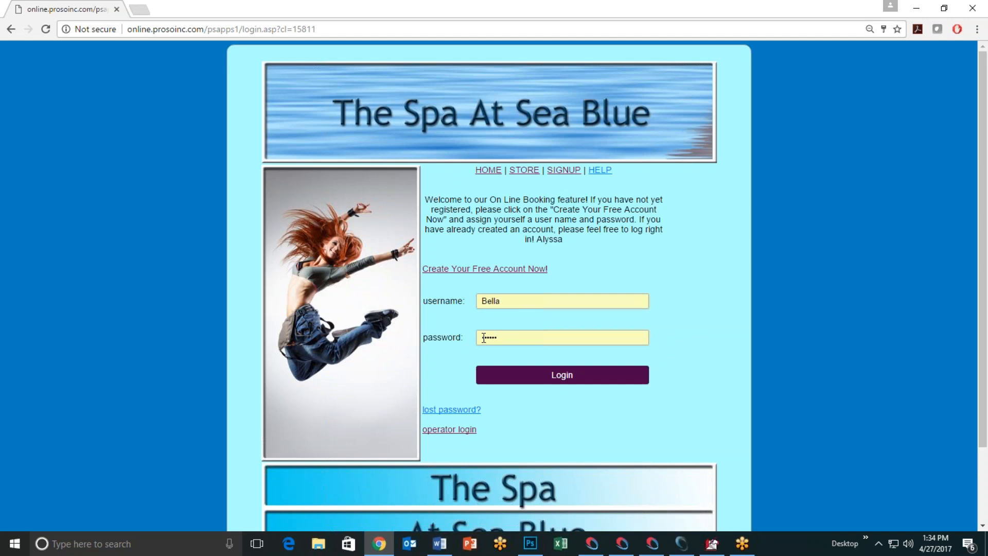
click(446, 430)
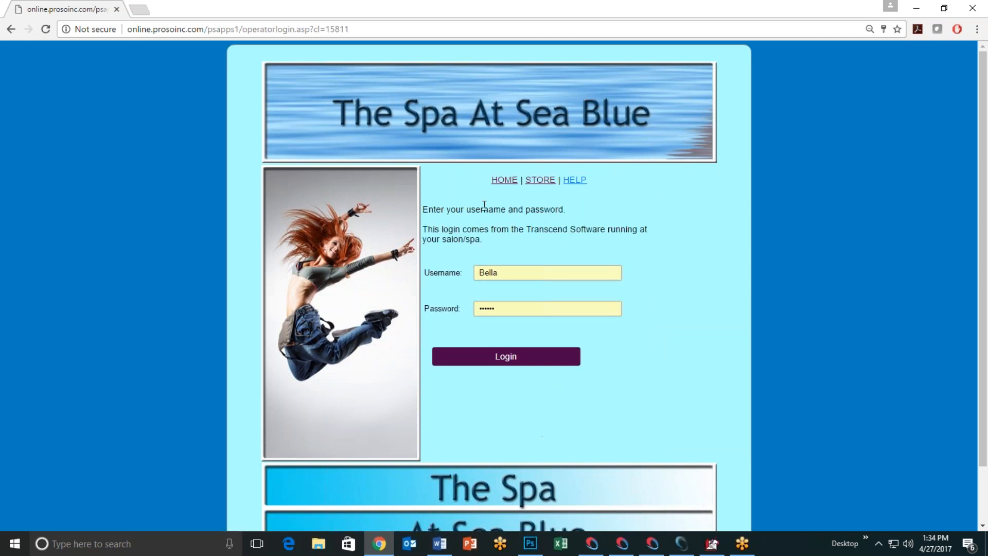
double_click(500, 278)
click(494, 304)
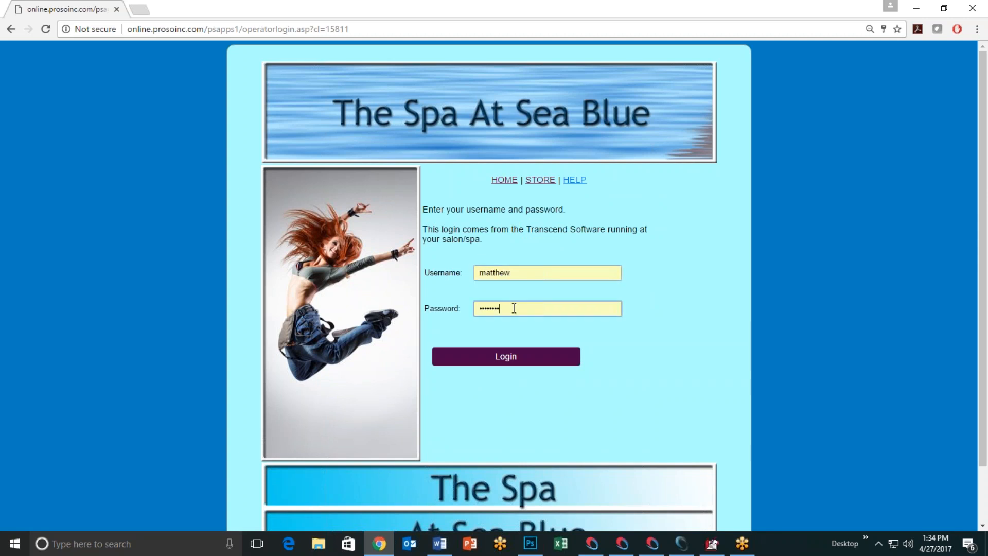
click(514, 308)
click(493, 355)
click(505, 355)
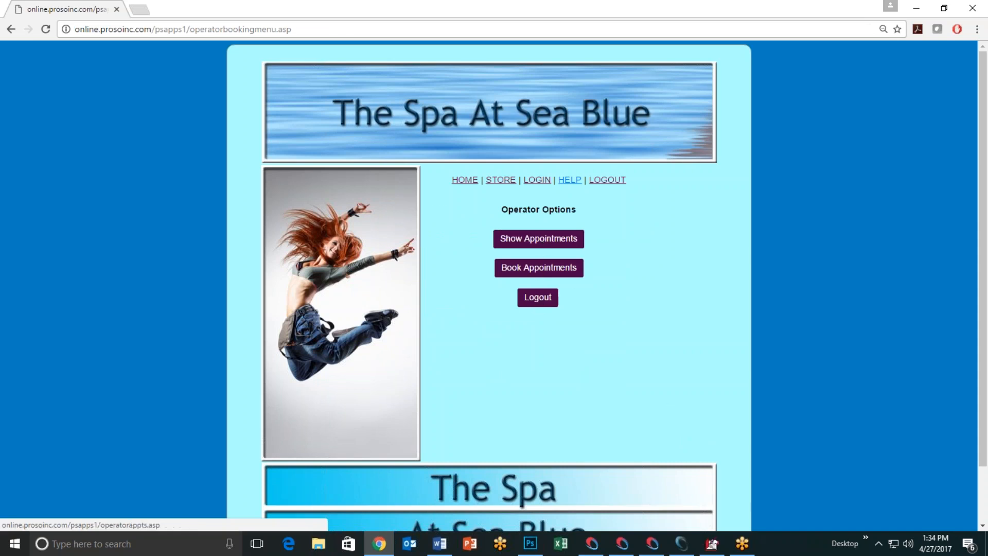
Show the operator's appointments and look them up from 04/27/2017 to 04/29/2017.
click(539, 238)
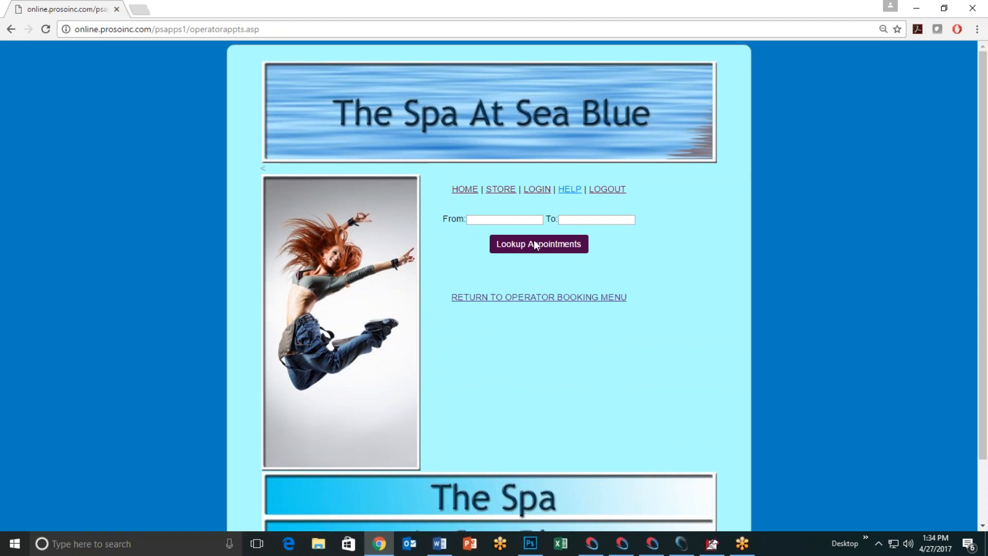
click(474, 219)
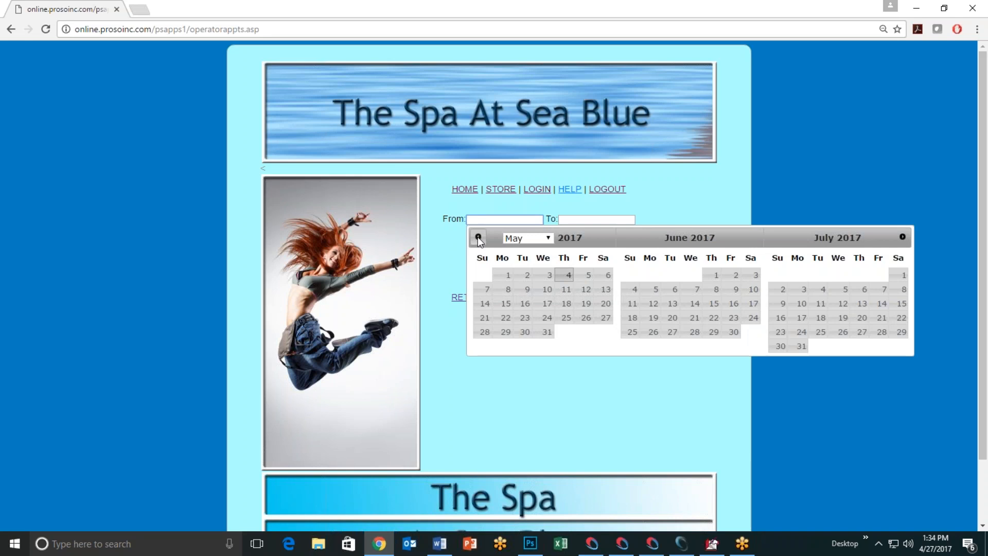
click(478, 236)
click(565, 332)
click(588, 220)
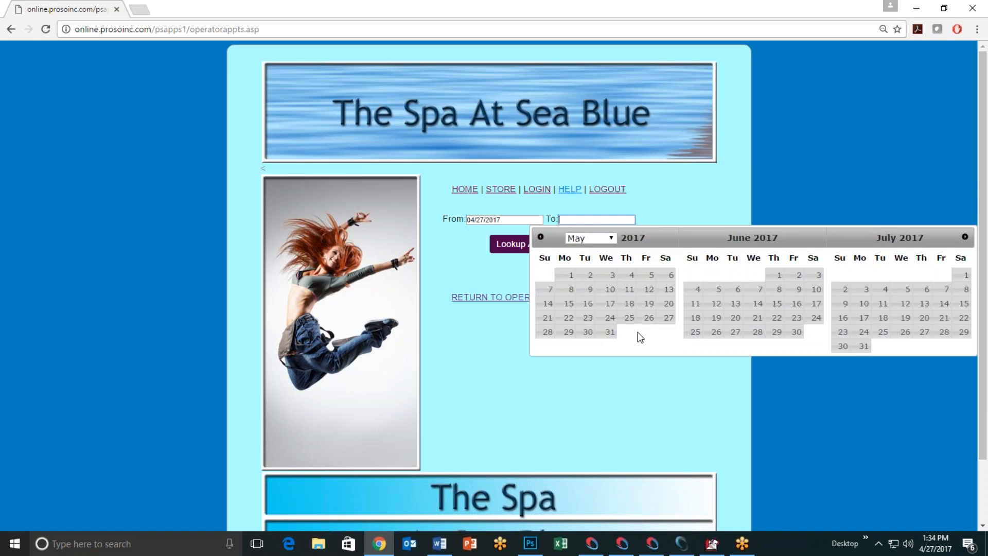
click(541, 237)
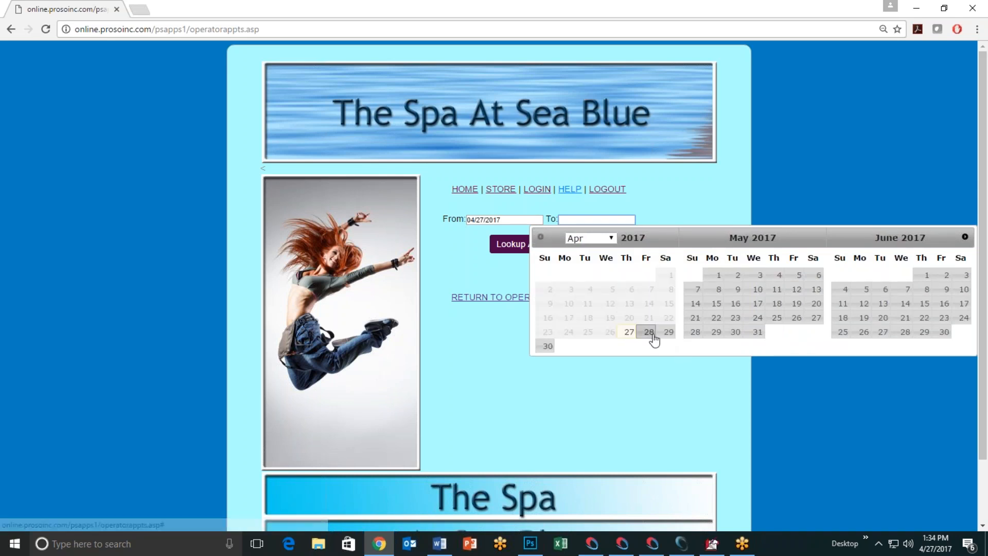
click(666, 334)
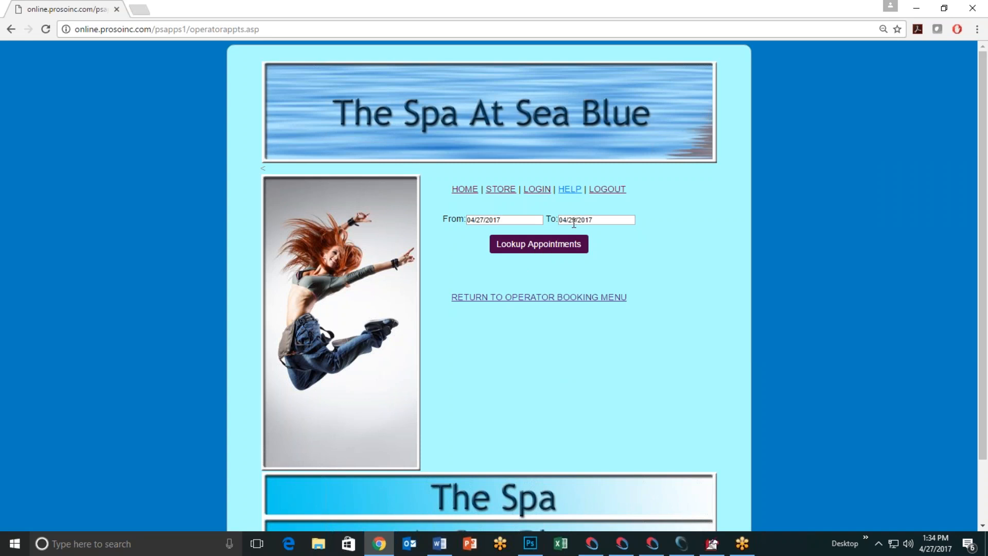
click(536, 245)
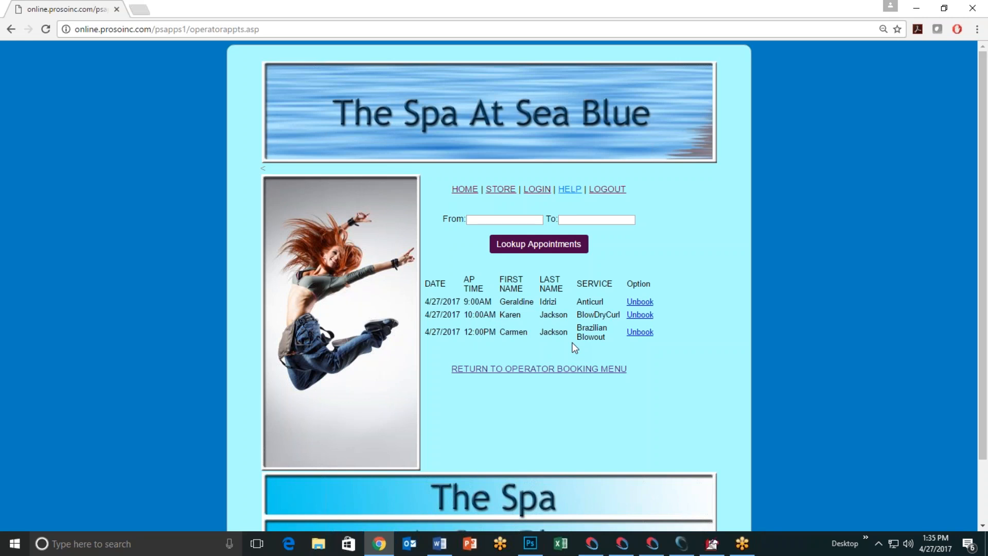
Look up the operator's appointments again with a date range starting from 04/28/2017.
click(472, 220)
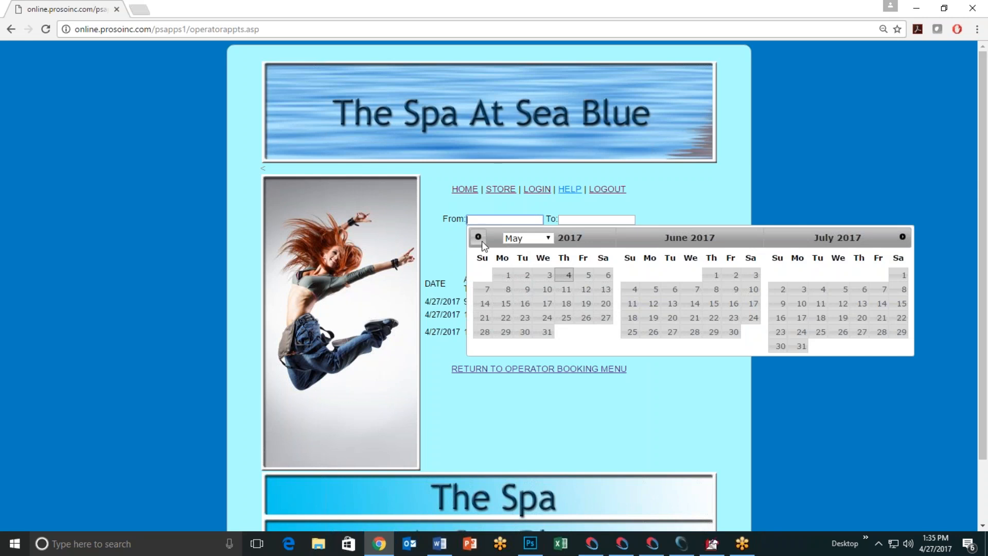
click(479, 238)
click(586, 332)
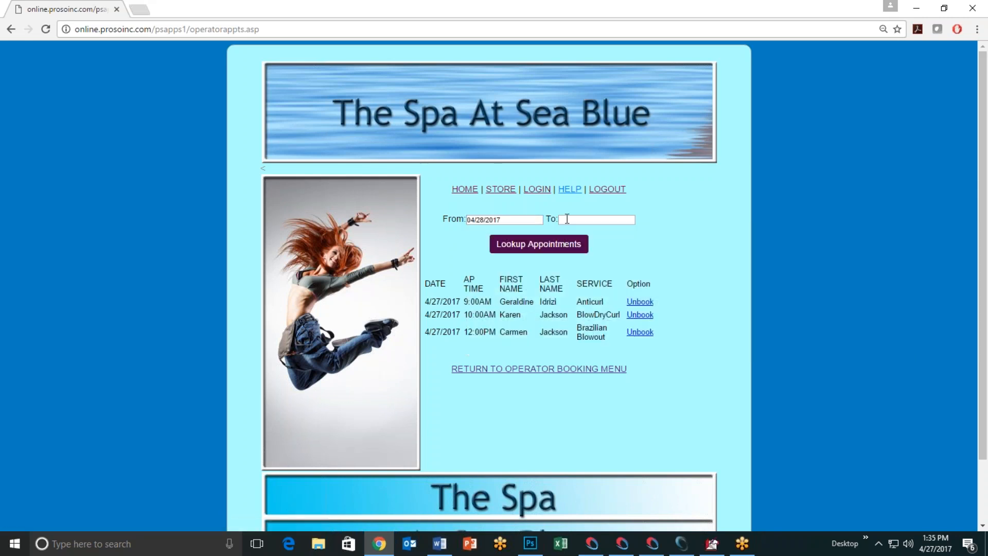
click(547, 332)
click(596, 220)
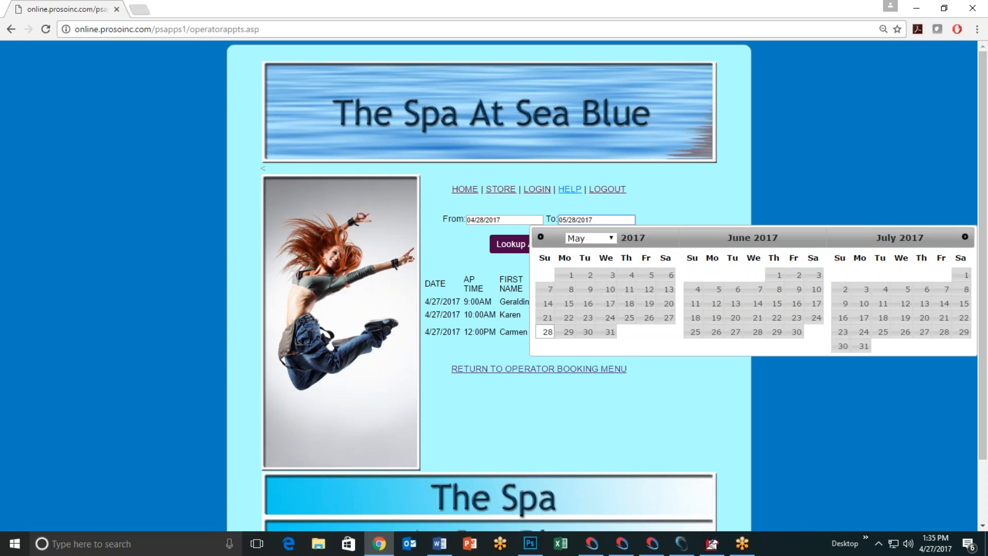
click(649, 332)
click(532, 242)
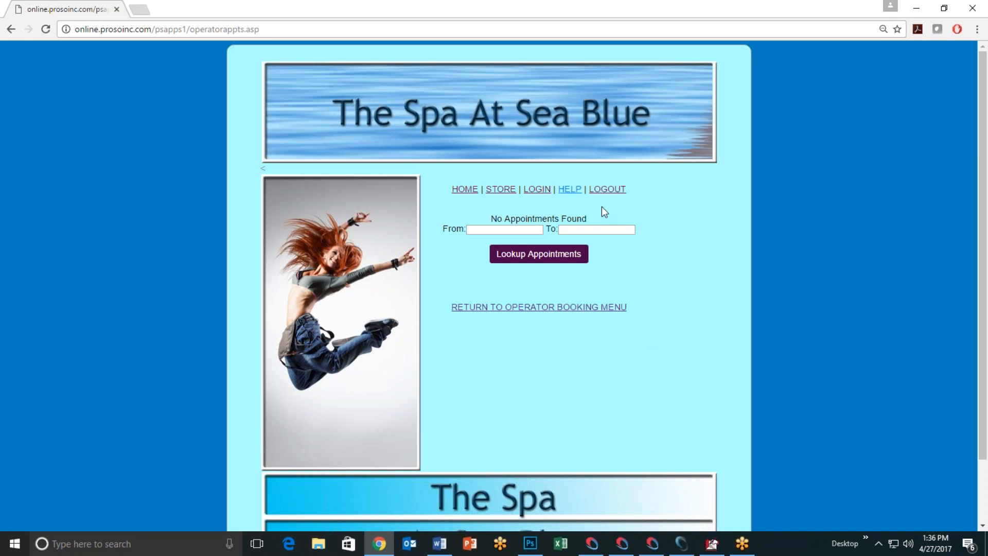
Return to the operator booking menu and log out of the operator account.
click(544, 307)
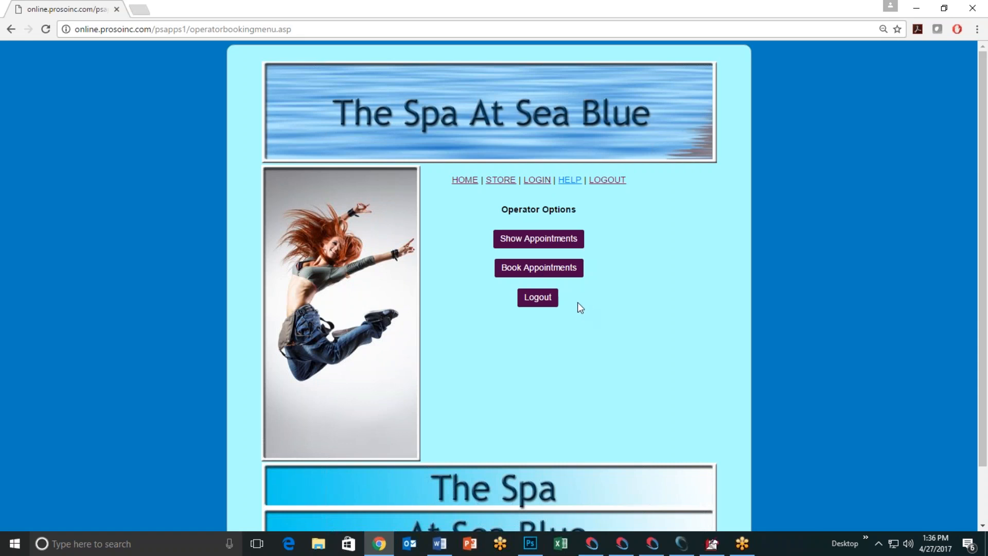
click(538, 301)
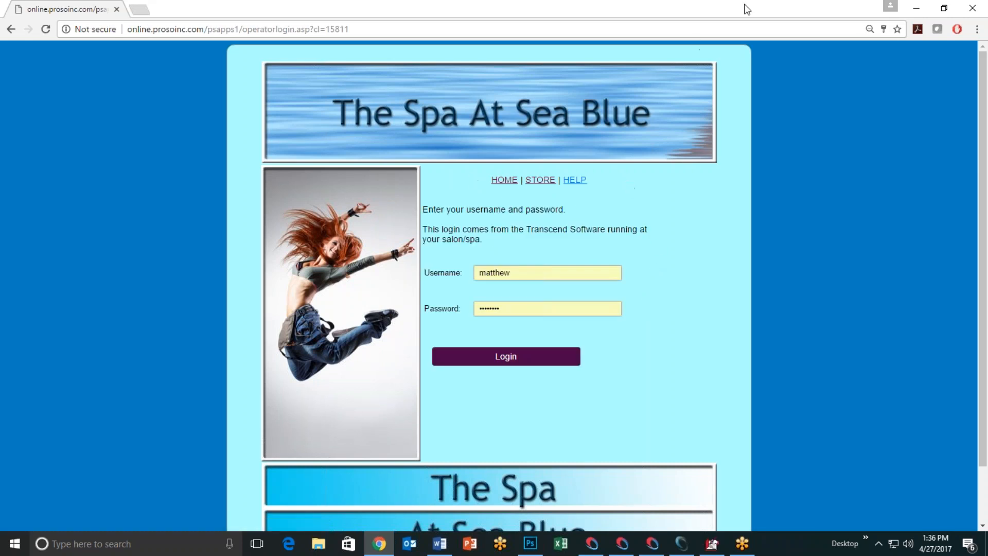
Minimize the browser to return to ProSolutions and close the online store setup.
click(918, 8)
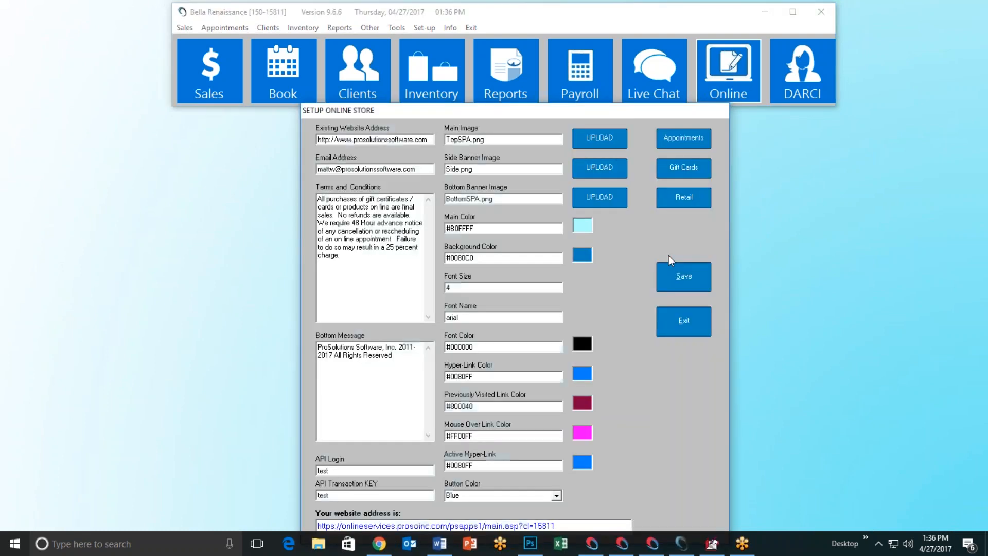
click(690, 324)
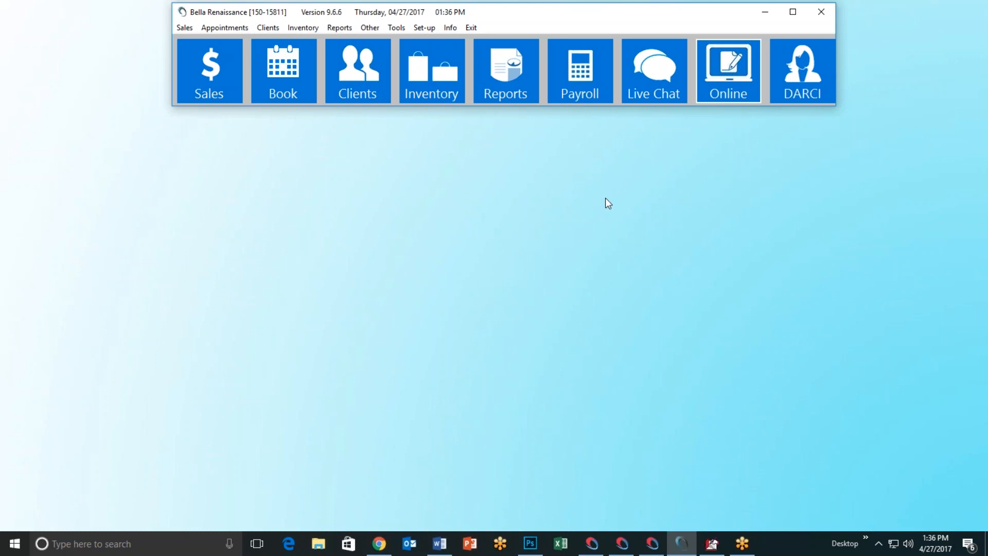
mouse_move(579, 18)
mouse_down()
mouse_move(556, 35)
mouse_move(574, 21)
mouse_up()
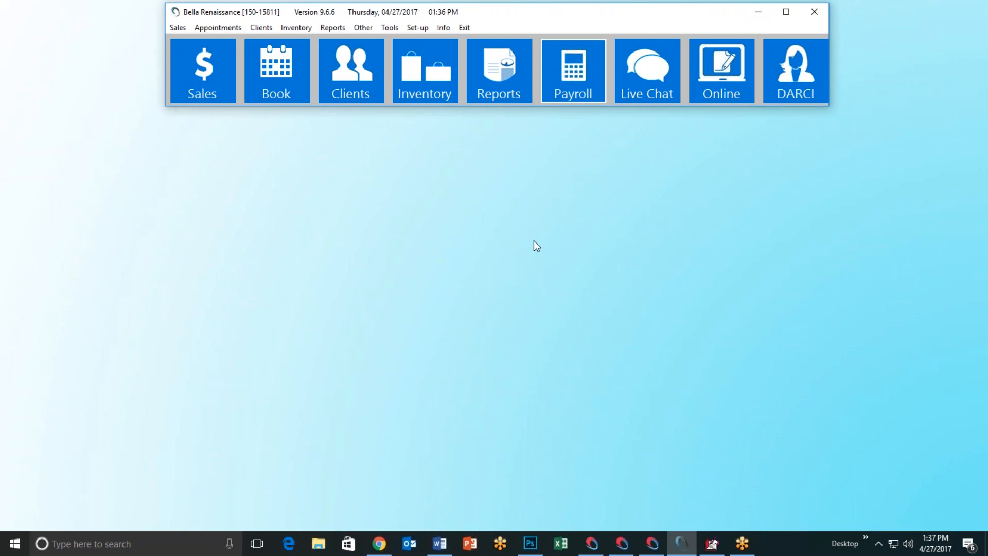
Open the password setup from the general configuration and enter the program password.
click(418, 28)
mouse_move(518, 44)
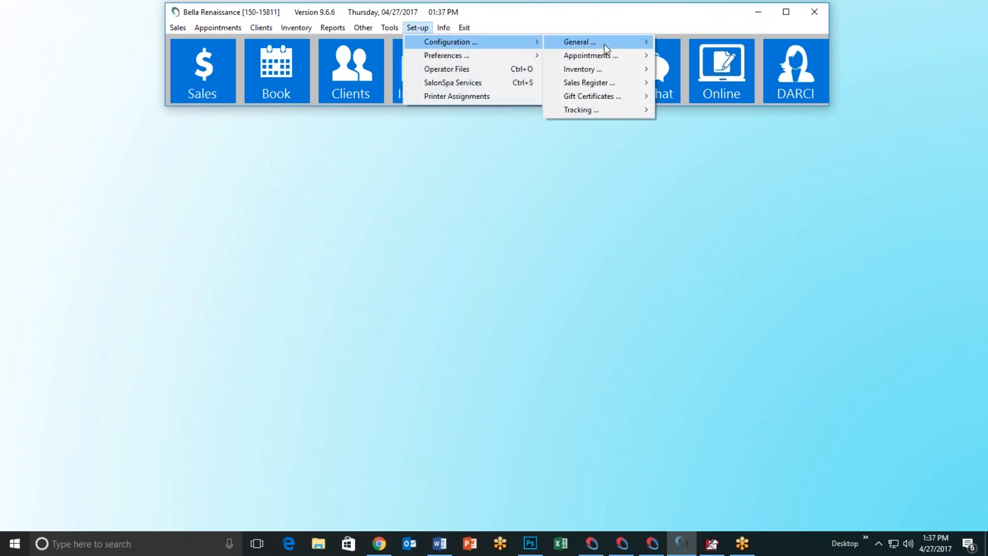
mouse_move(643, 45)
click(712, 110)
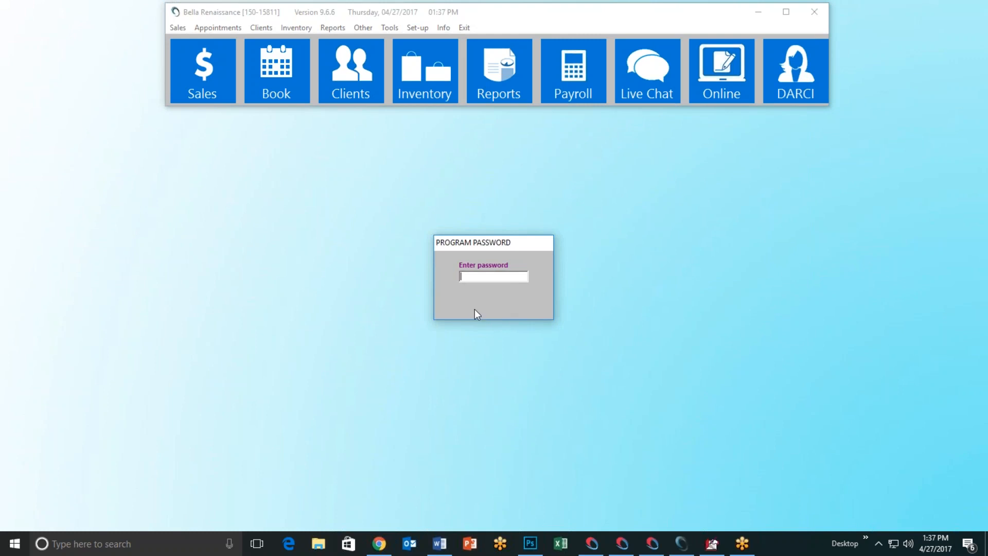
text(*******)
key(Return)
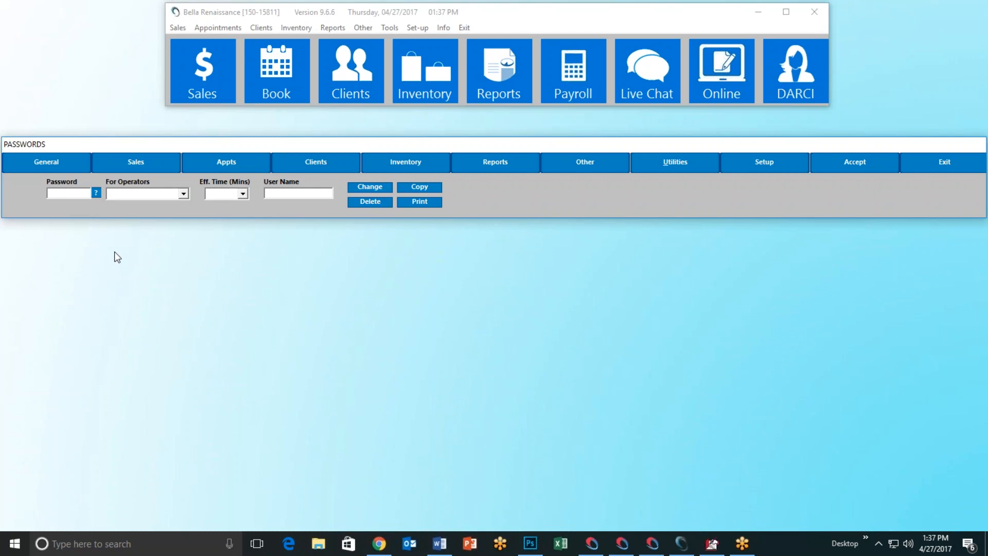
Create an operator login with a new password, the operator, a 3-minute effective time and the operator's user name, and close the password setup.
text(*********)
key(Return)
click(184, 194)
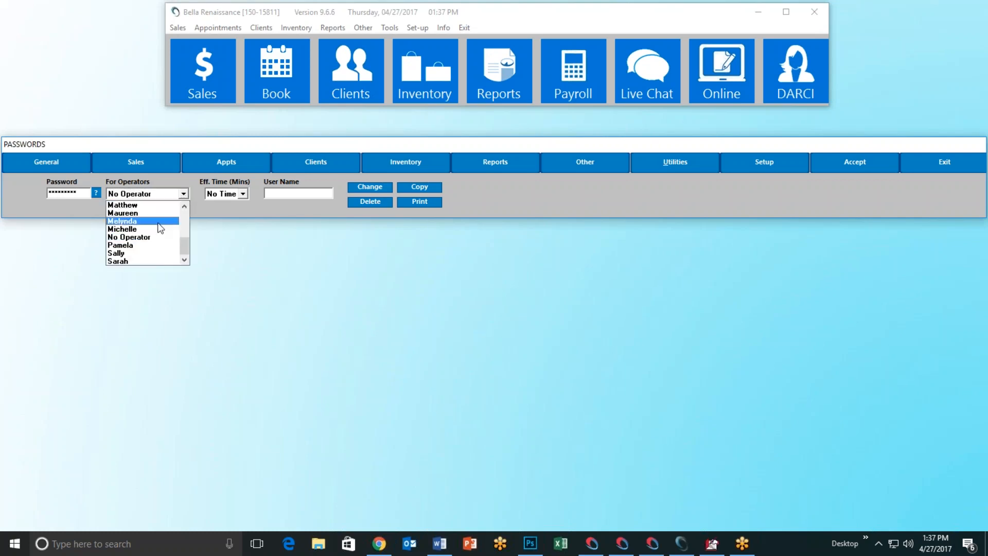
click(139, 221)
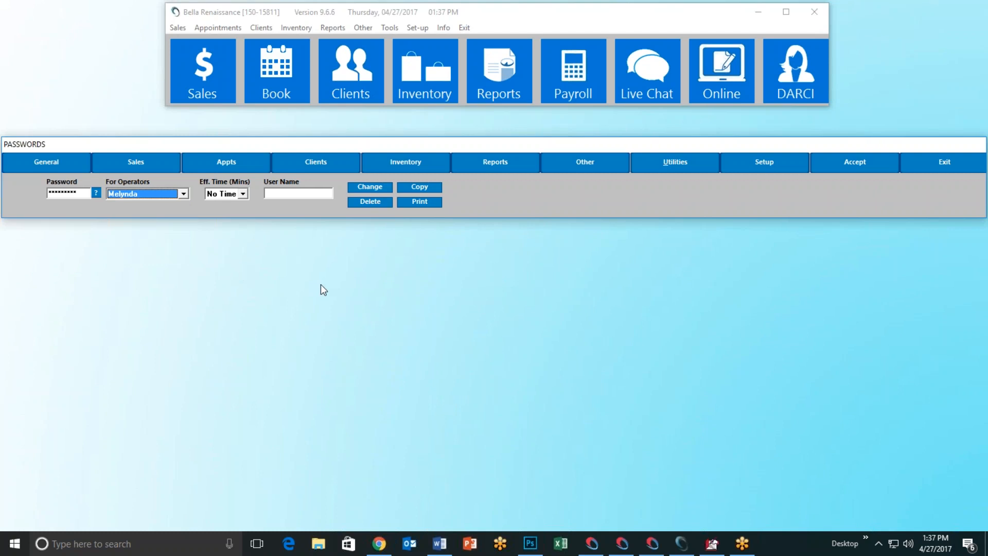
click(243, 193)
click(226, 230)
click(280, 195)
text(Melynda)
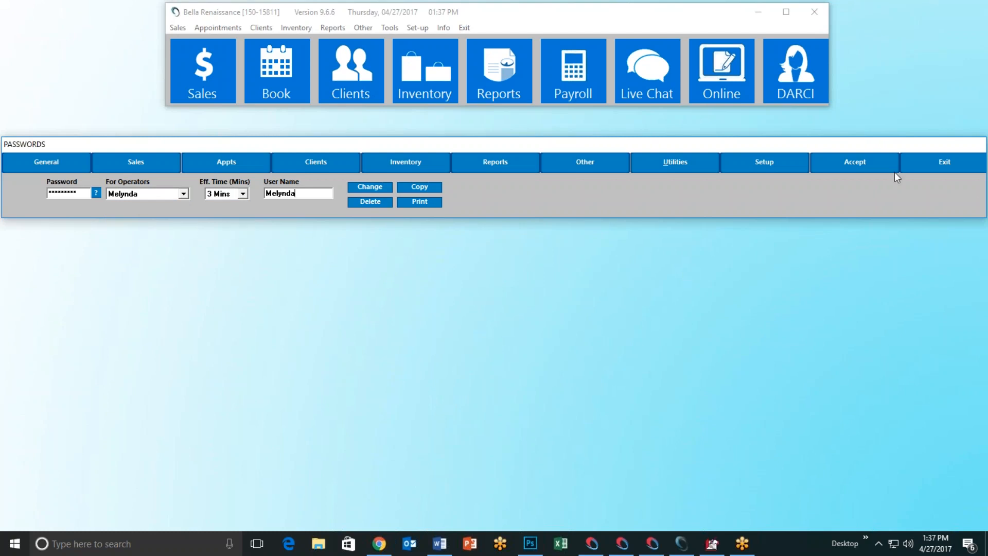
click(876, 166)
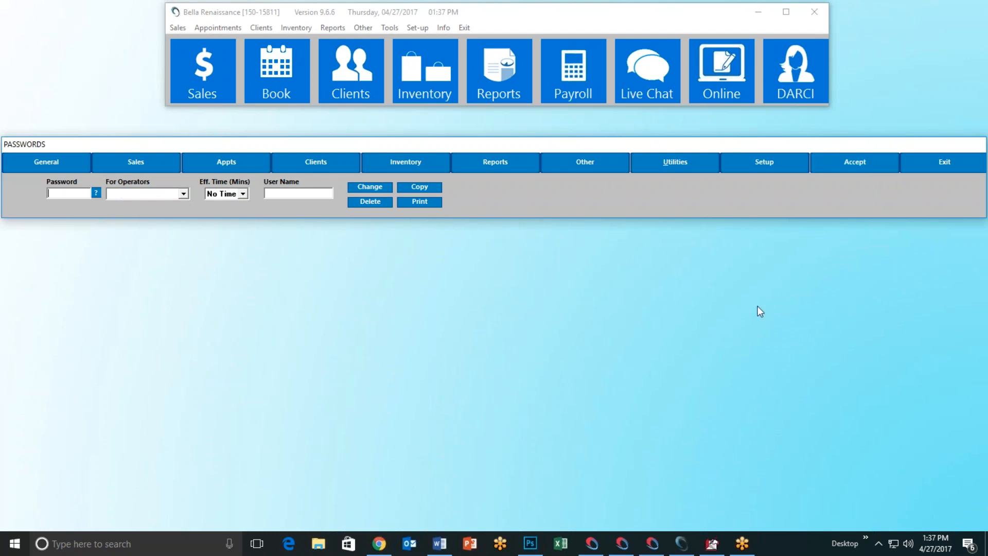
click(935, 167)
Open the appointment book and select a client whose last name starts with D.
click(299, 96)
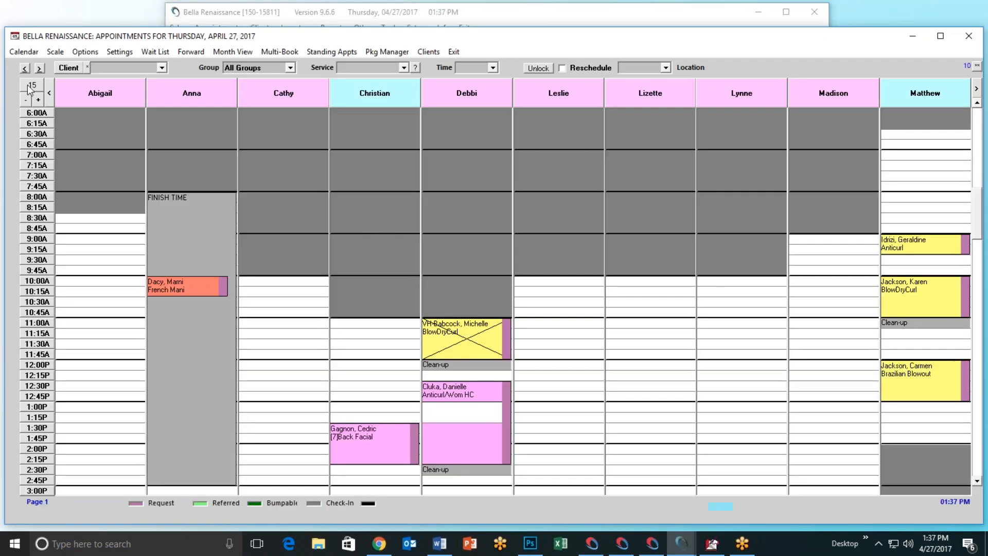
click(72, 69)
click(407, 221)
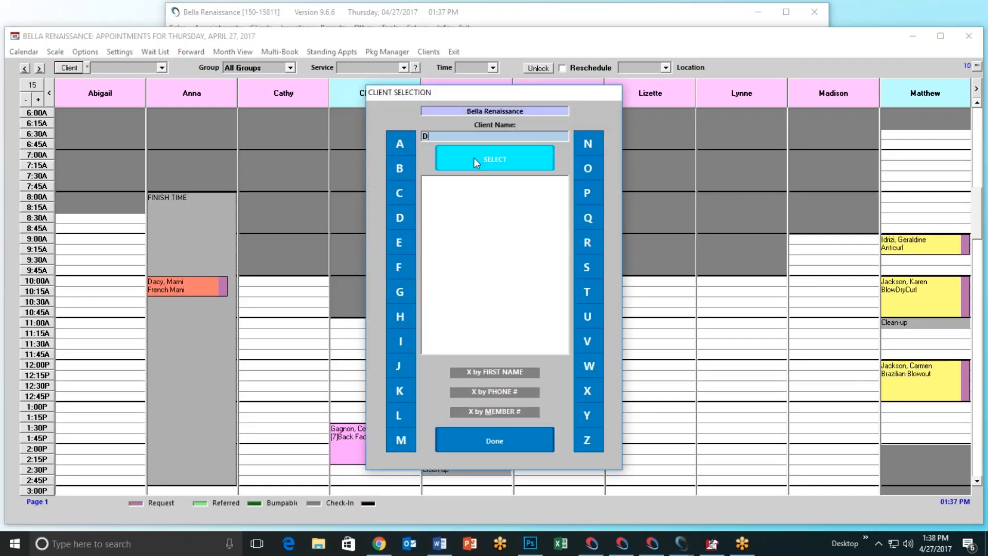
click(477, 160)
double_click(485, 303)
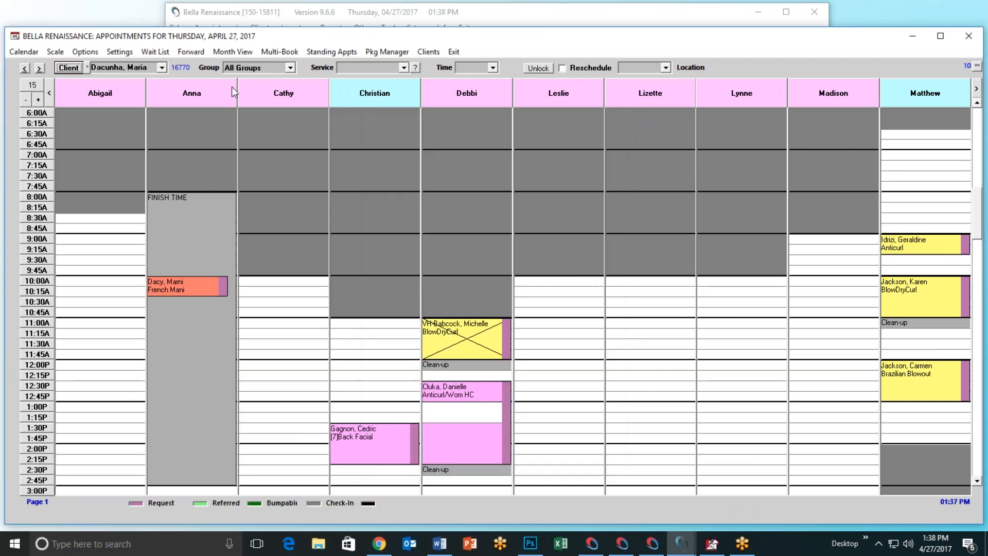
Filter the appointment book to the Waxing group.
click(291, 68)
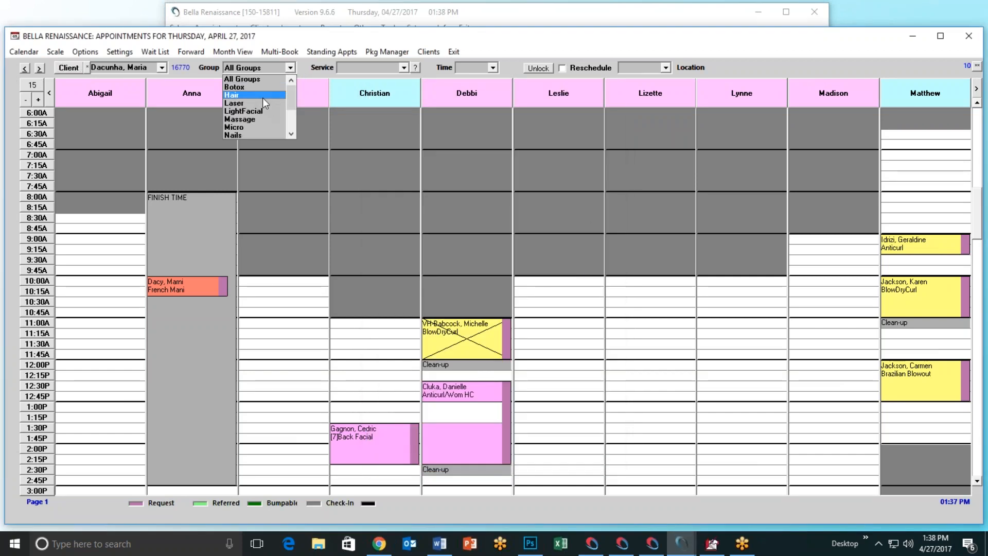
click(265, 119)
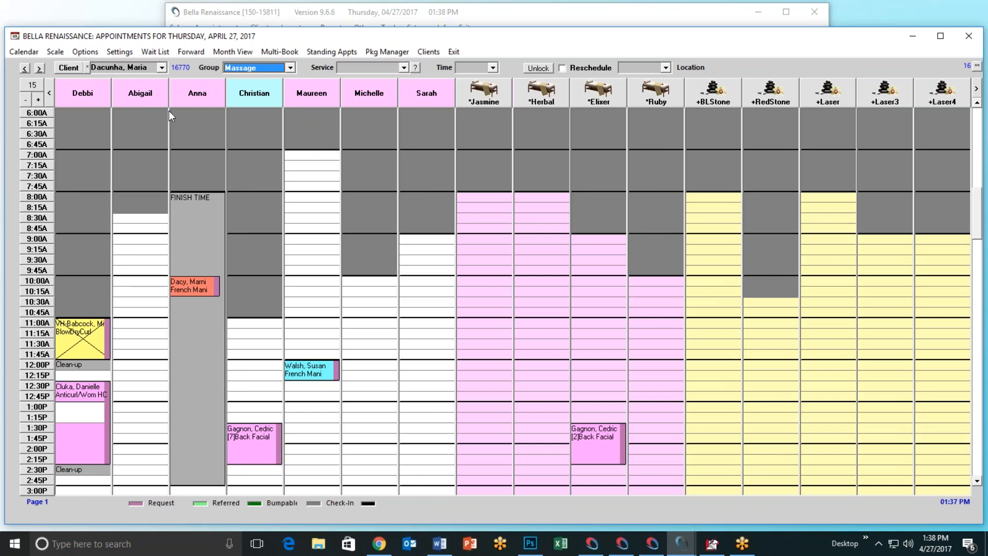
click(290, 68)
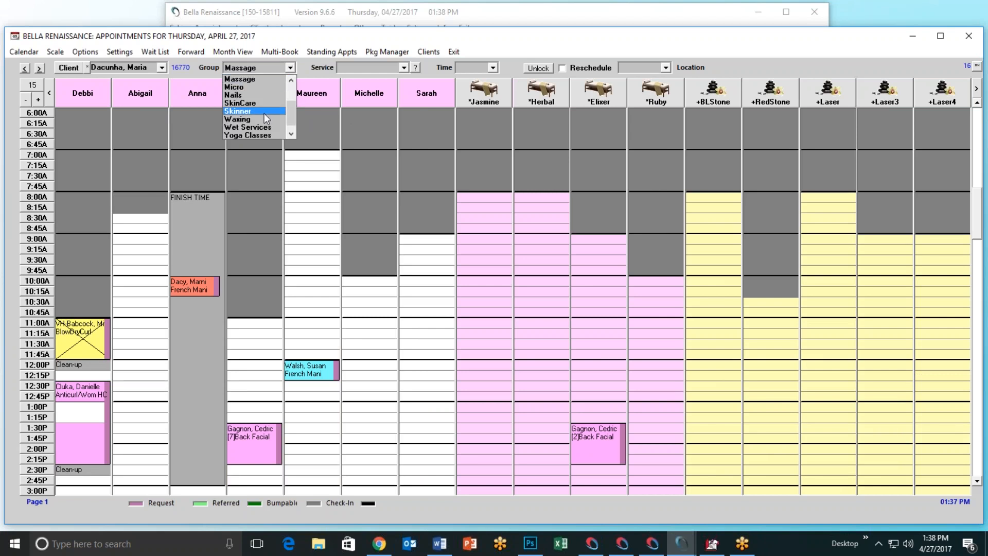
click(262, 118)
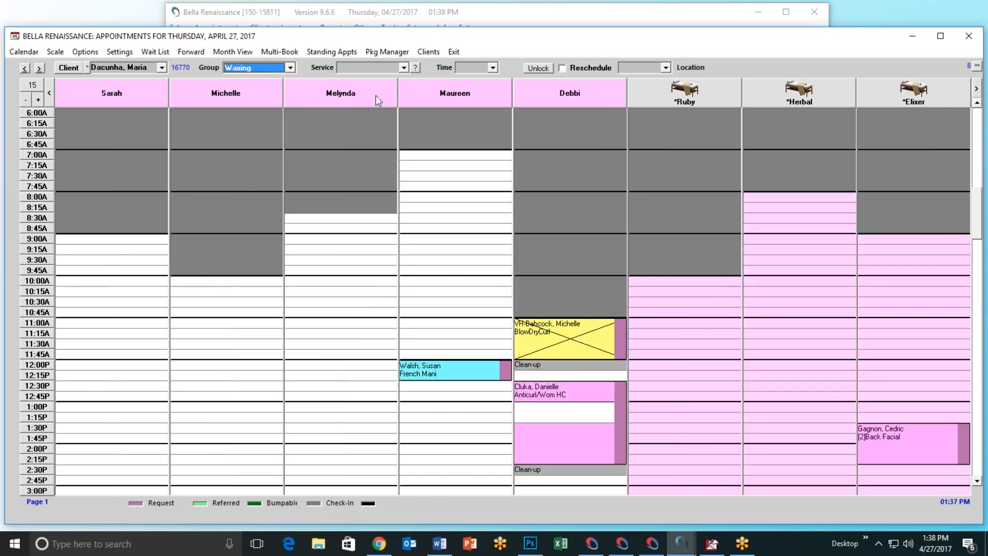
Try a Brazilian Wax in the third operator's column at 11:00 AM.
click(404, 67)
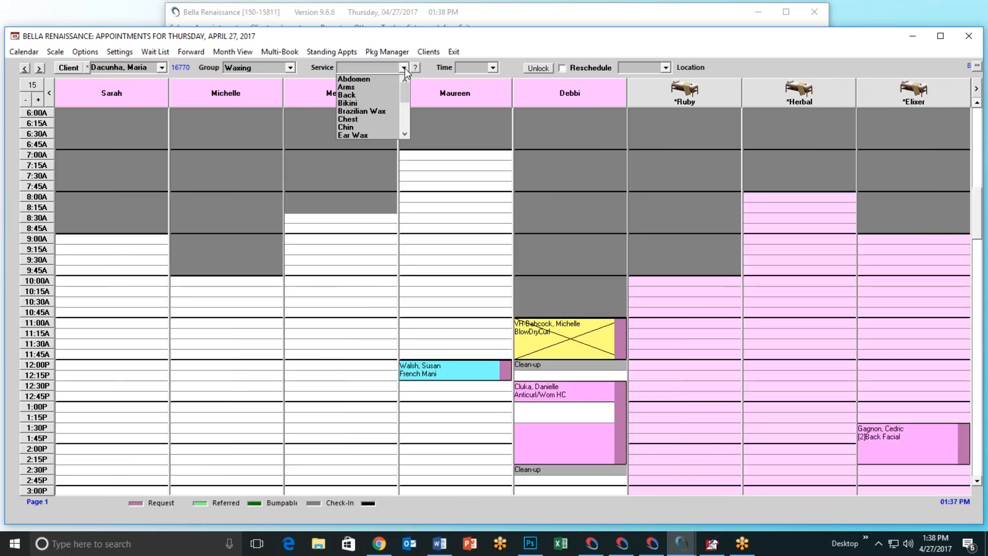
click(374, 110)
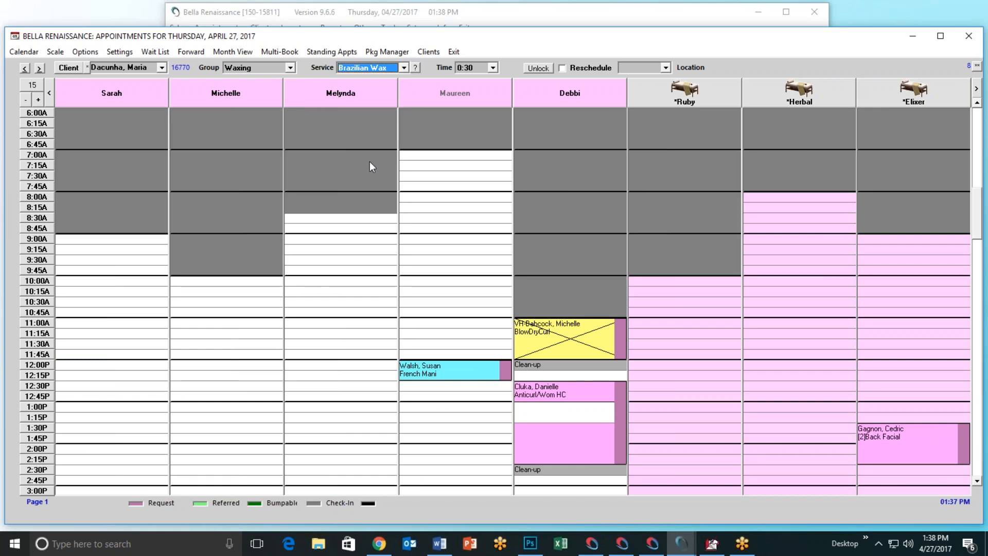
click(302, 324)
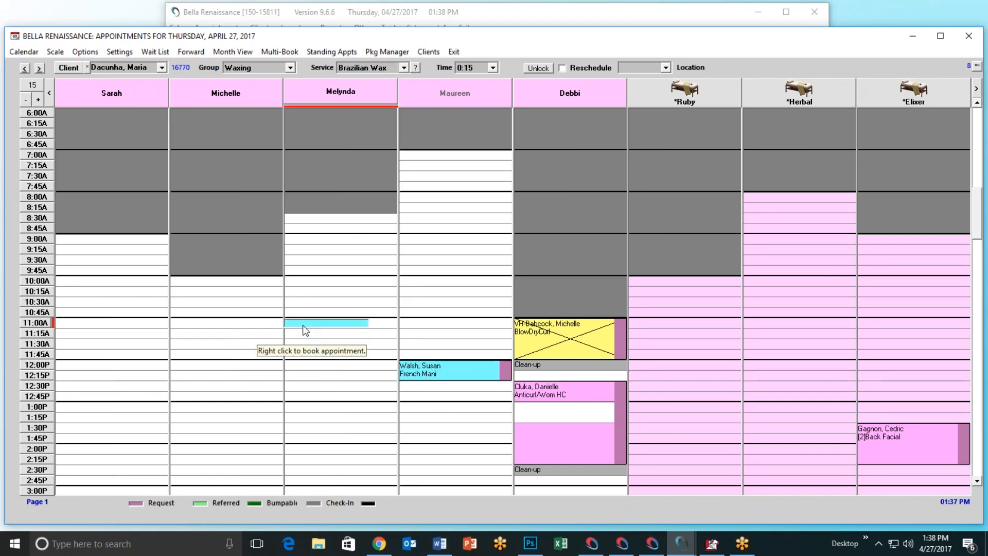
Book a requested Full Leg service with the third operator at 11:00 AM in the Elixer room, and exit the appointment book.
click(404, 67)
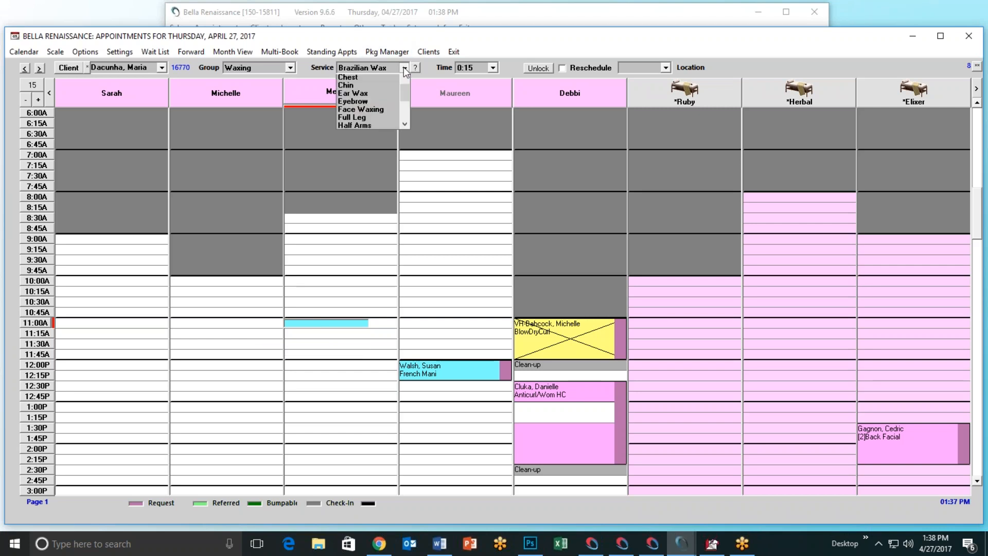
click(369, 128)
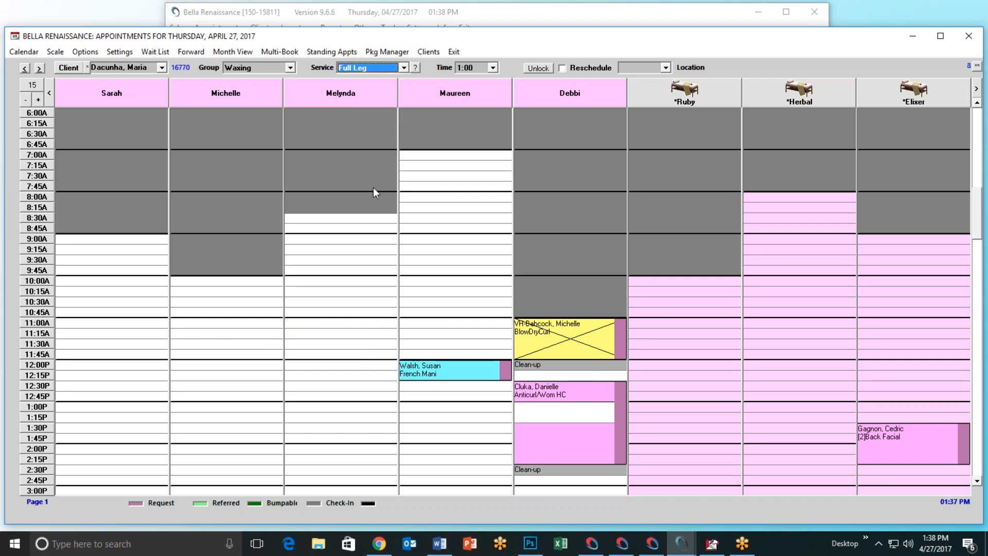
right_click(303, 325)
click(324, 347)
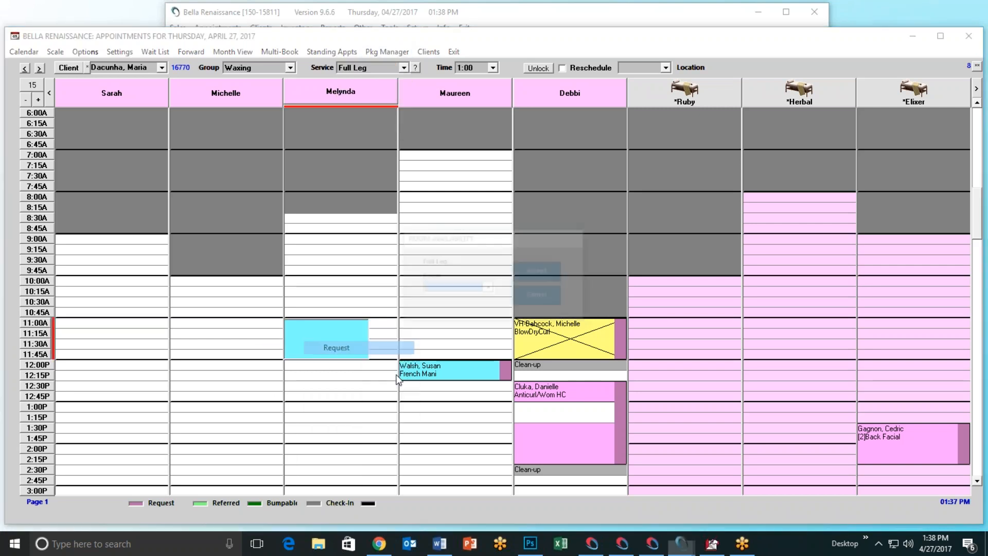
click(488, 288)
click(455, 304)
click(539, 271)
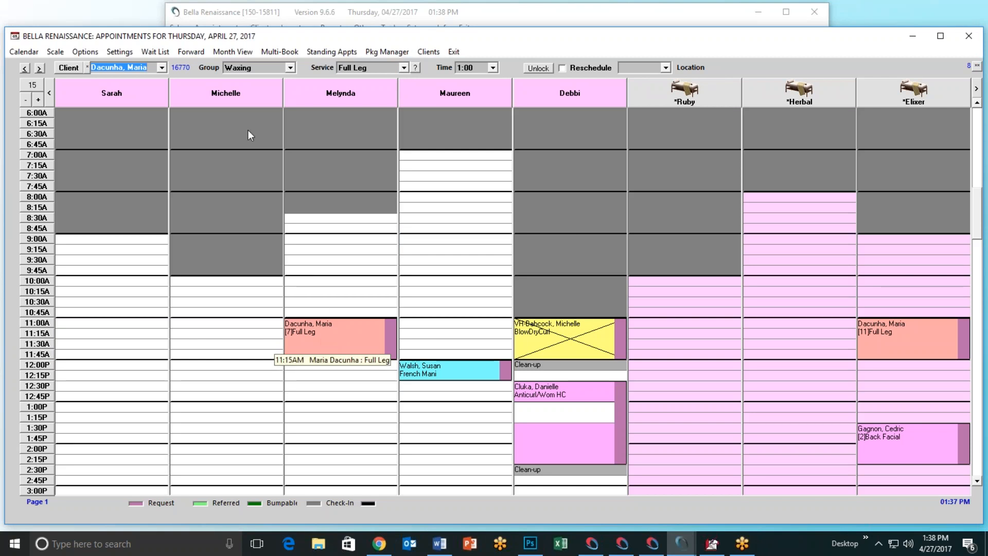
click(453, 53)
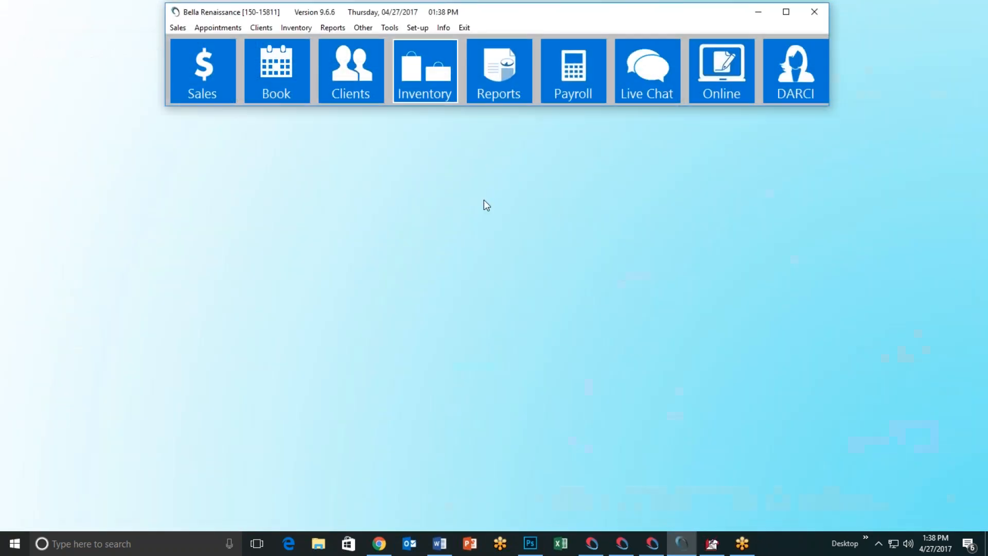
Switch to Chrome, reload the operator login page, and log in with the operator's username and password.
click(376, 547)
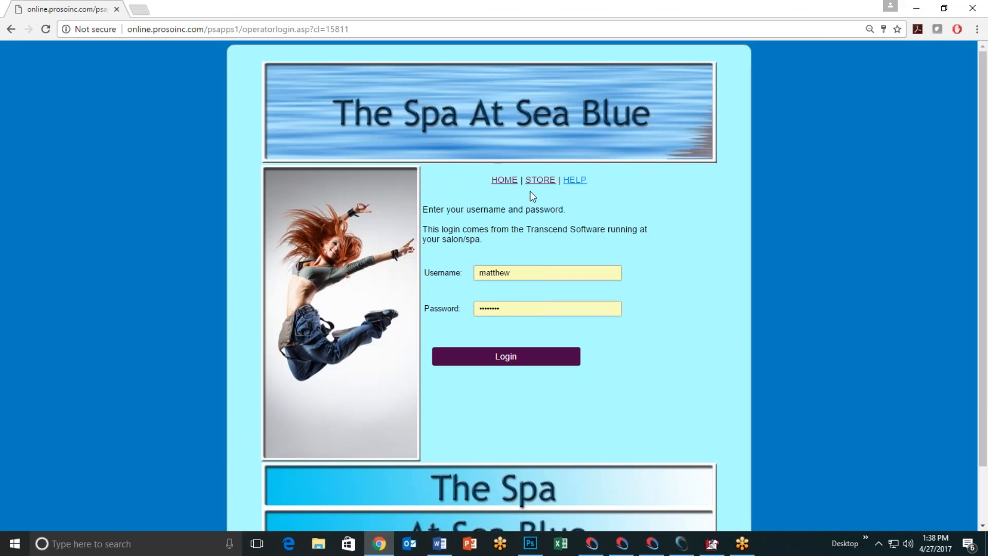
click(45, 29)
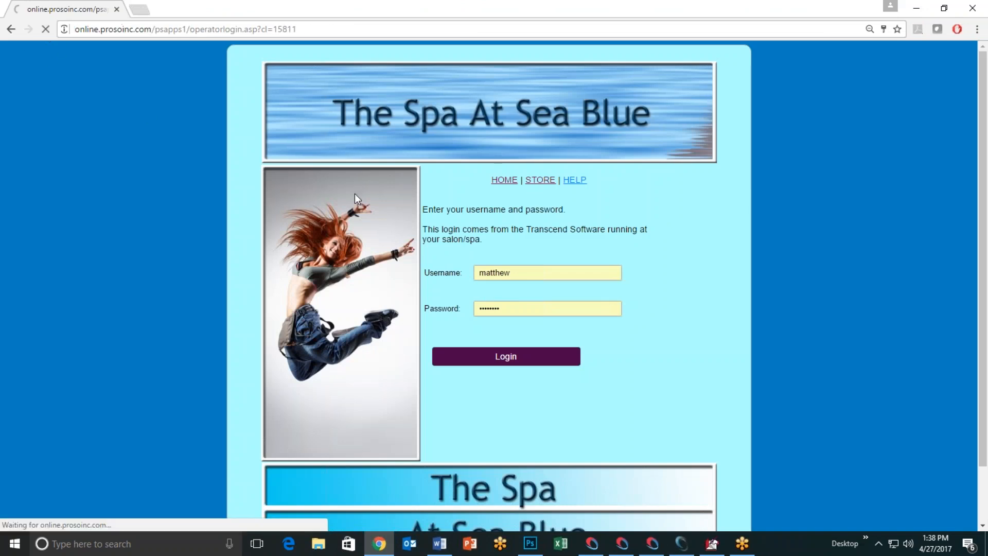
double_click(512, 275)
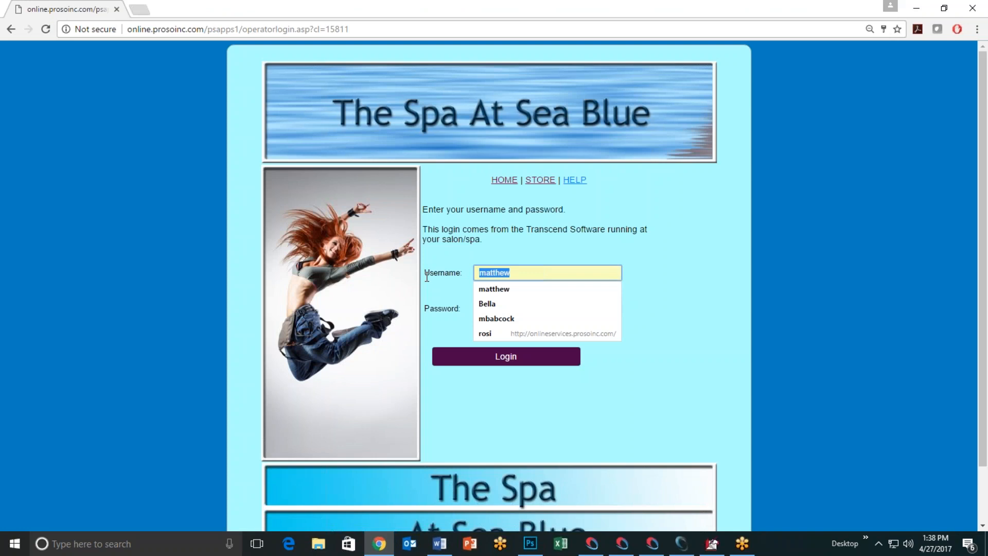
text(Melynda)
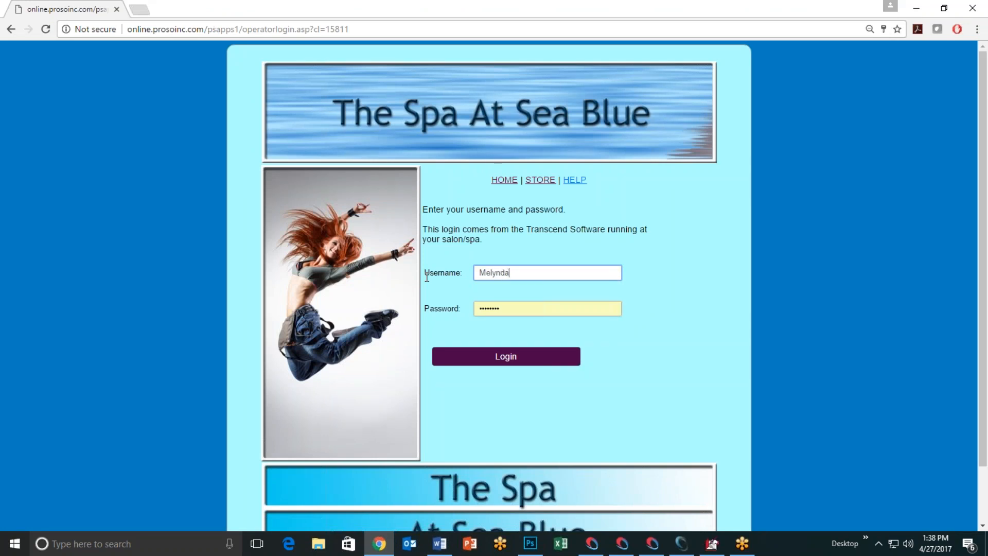
key(Tab)
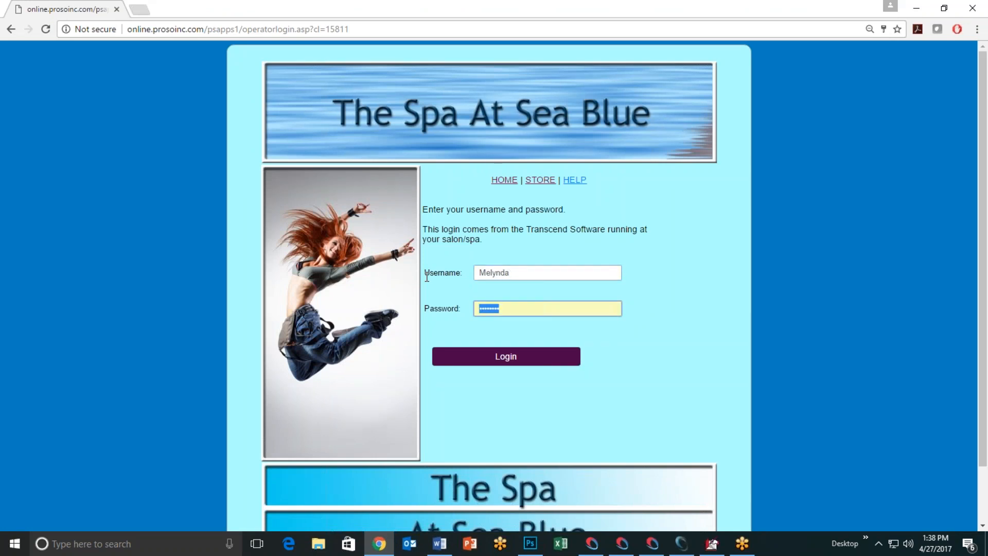
text(•••••)
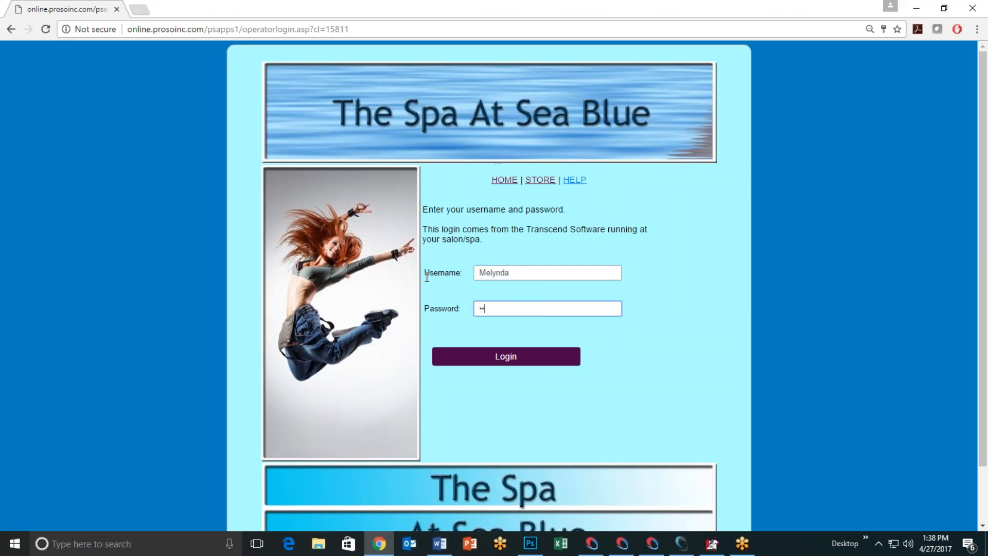
text(••••)
click(487, 351)
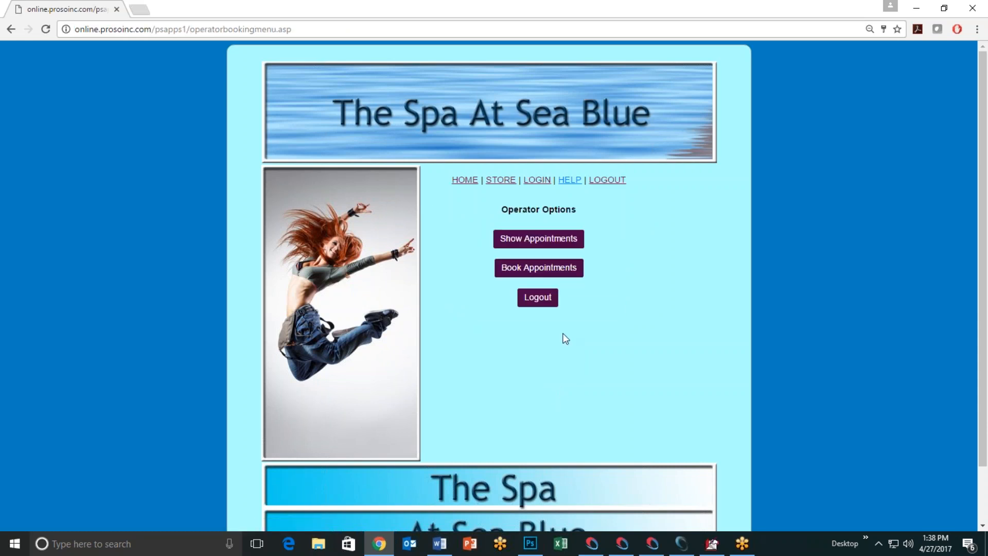
Look up the operator's appointments from 04/27/2017 to 04/27/2017, and minimize the browser.
click(539, 238)
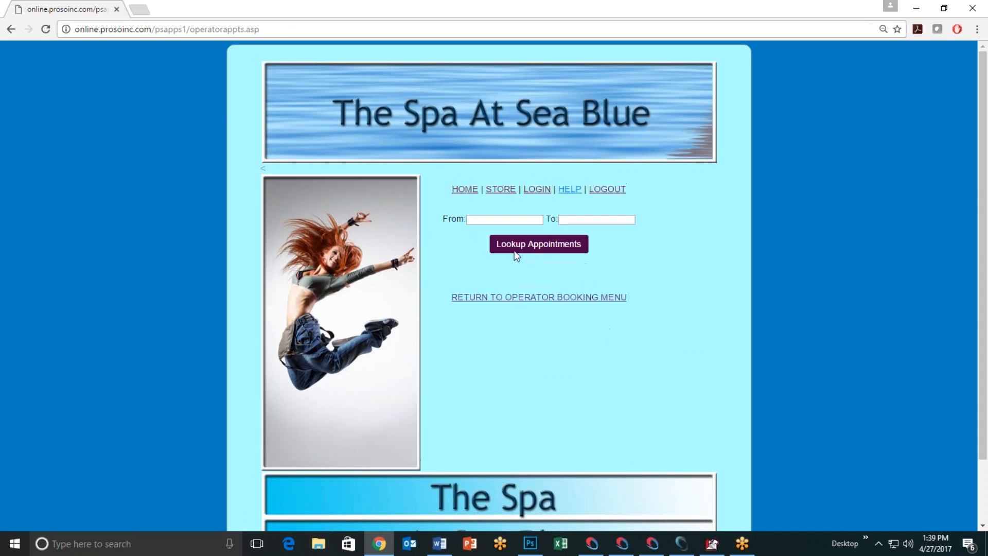
click(493, 219)
click(478, 236)
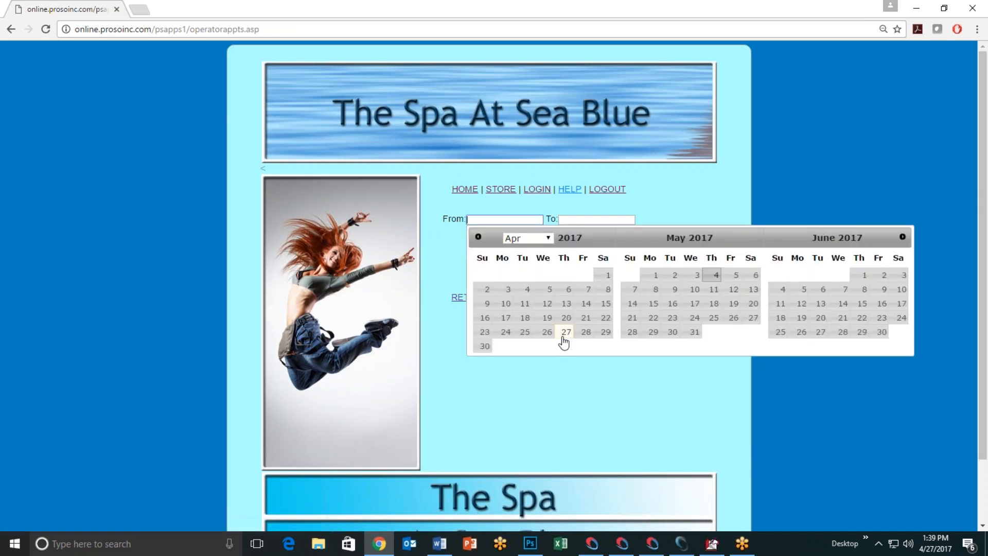
click(565, 333)
click(592, 220)
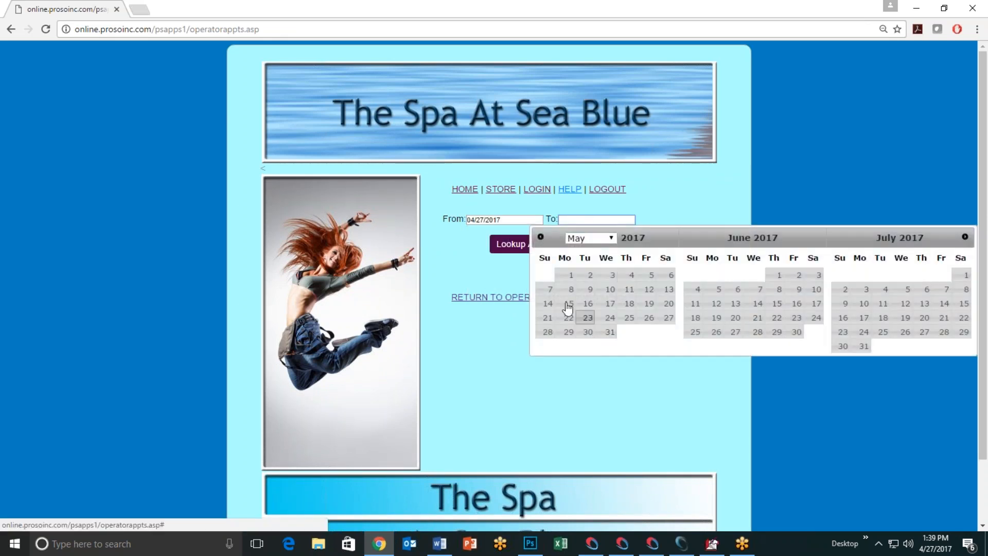
click(541, 237)
click(629, 333)
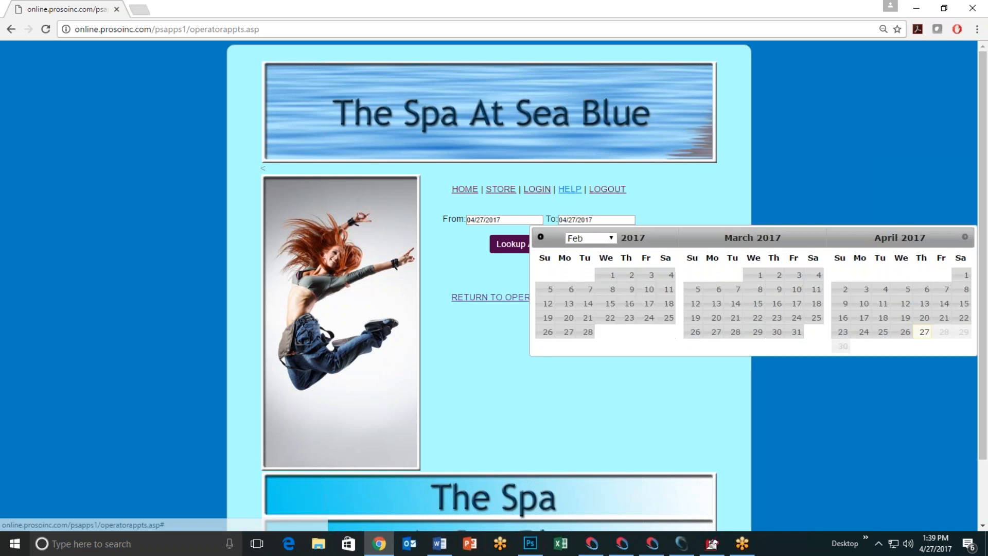
click(545, 252)
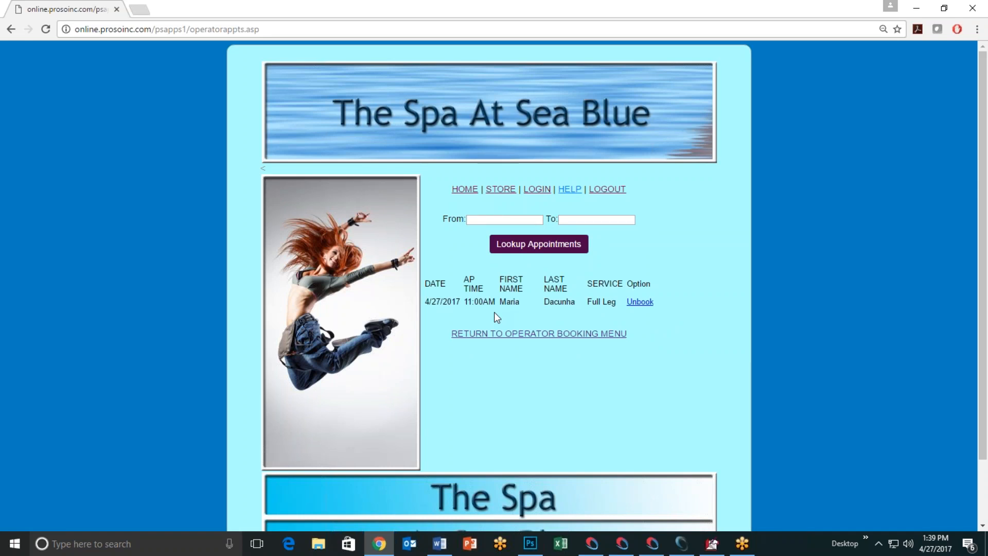
click(917, 8)
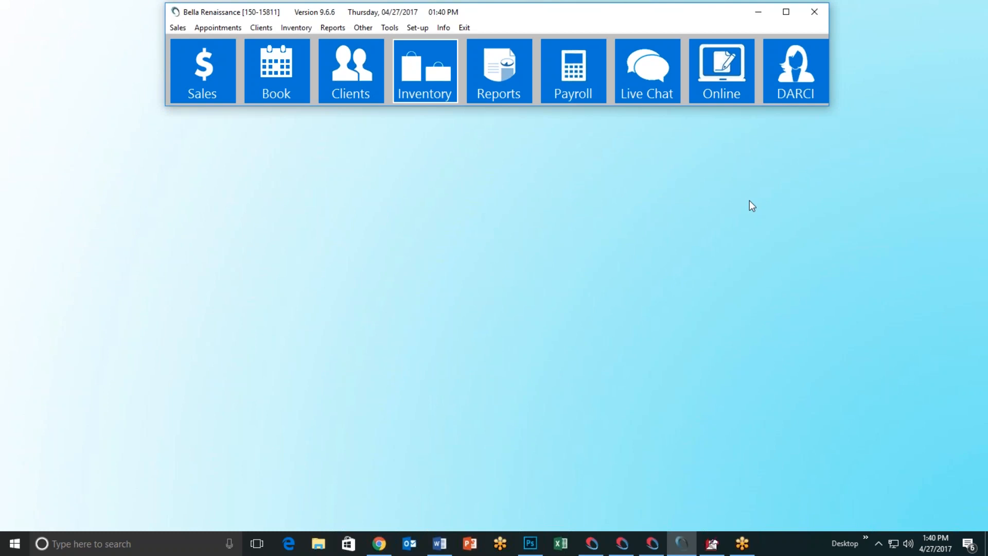
click(975, 346)
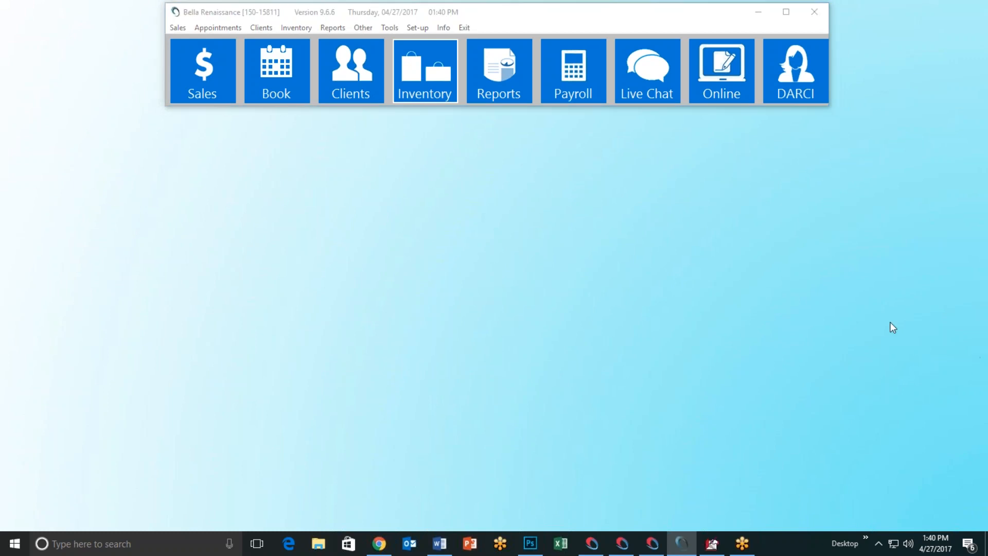
click(890, 322)
click(982, 32)
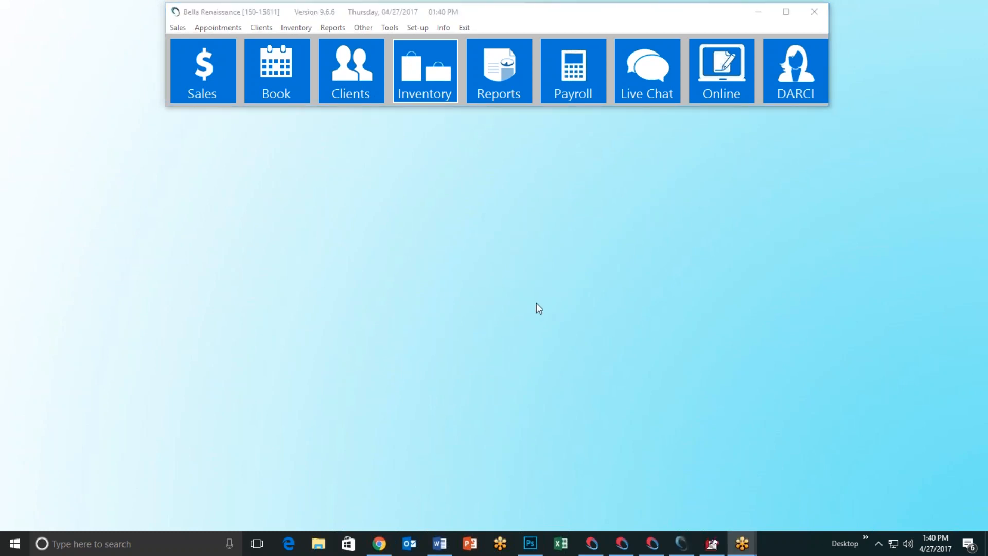